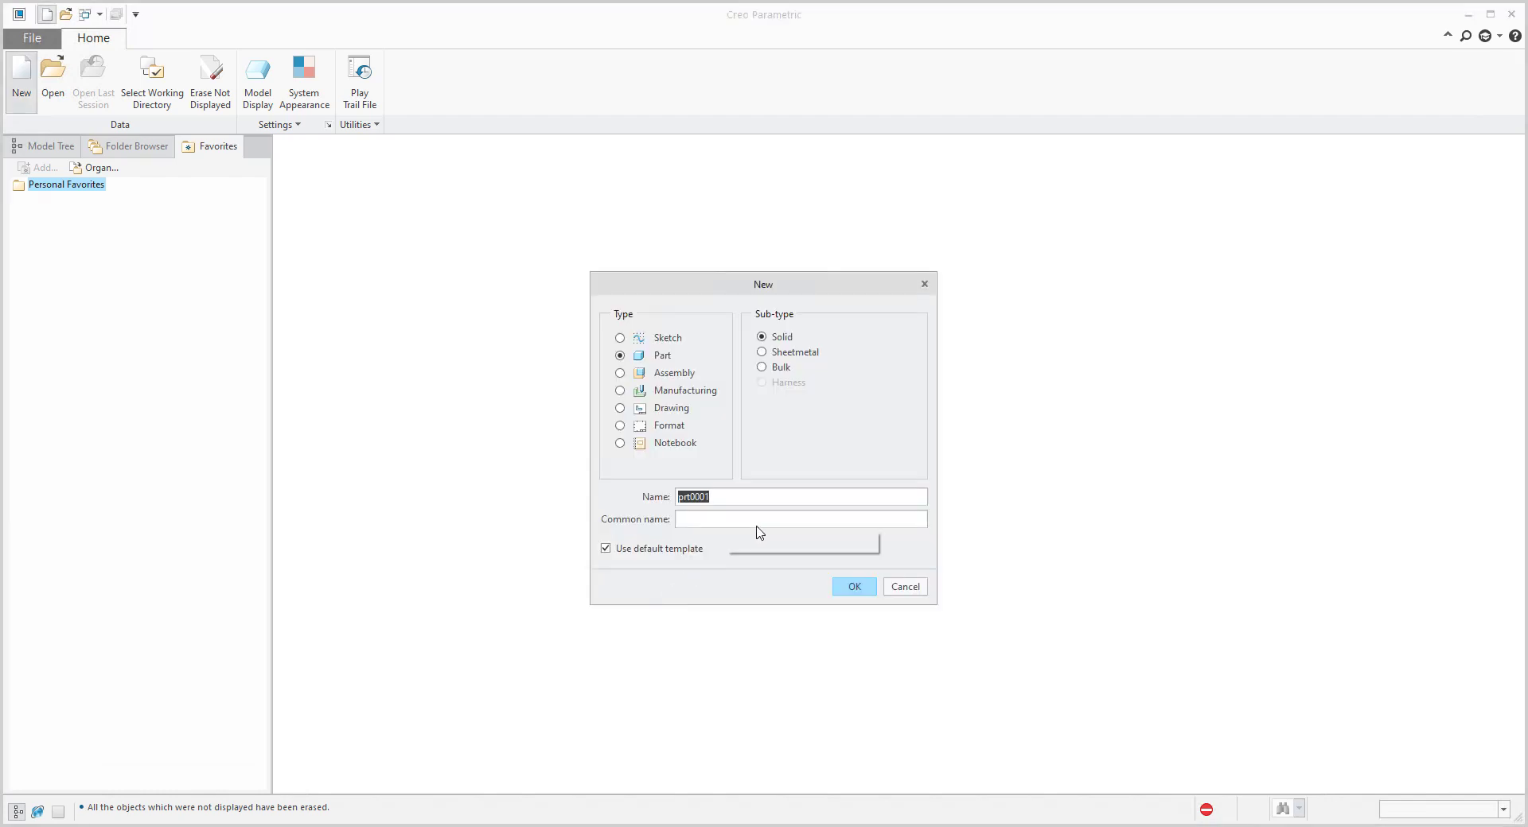
Name the new solid part s01 and create it from the default template.
text(s01)
key(Return)
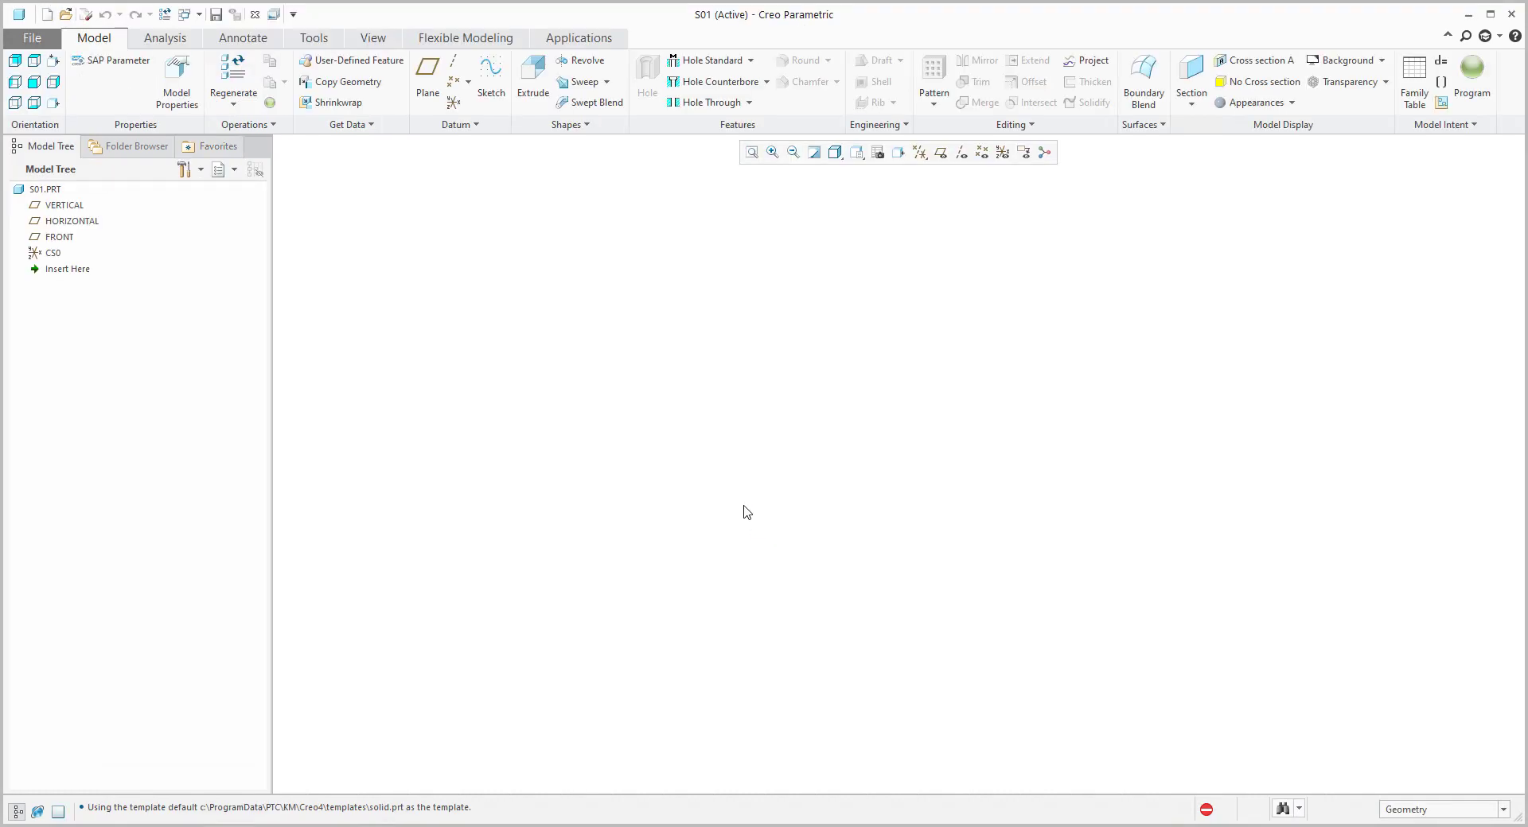
Sketch a centre rectangle on the HORIZONTAL plane, dimensioned 400 by 600.
click(940, 152)
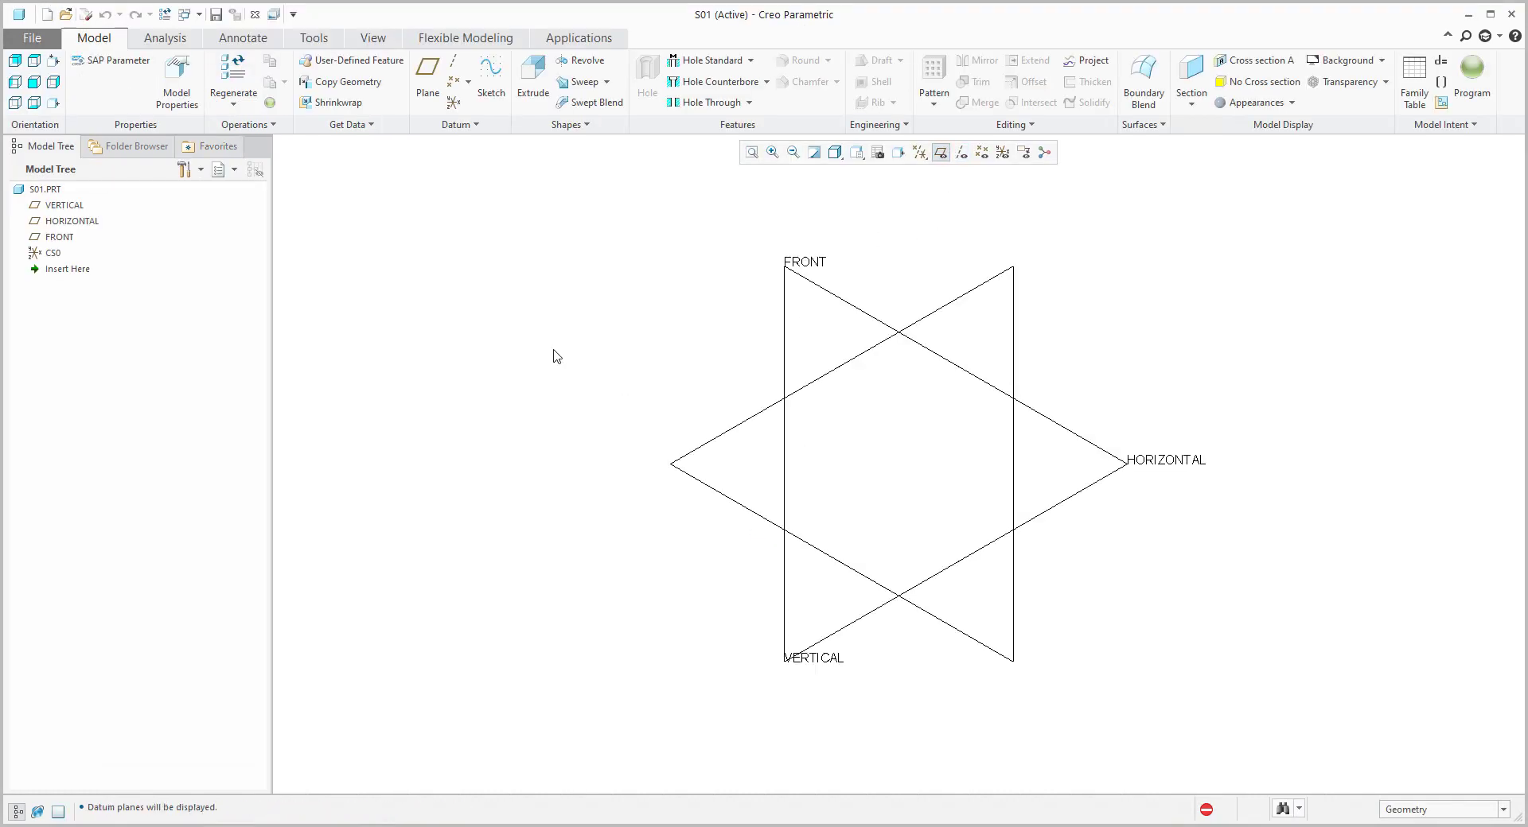
click(532, 74)
click(1050, 426)
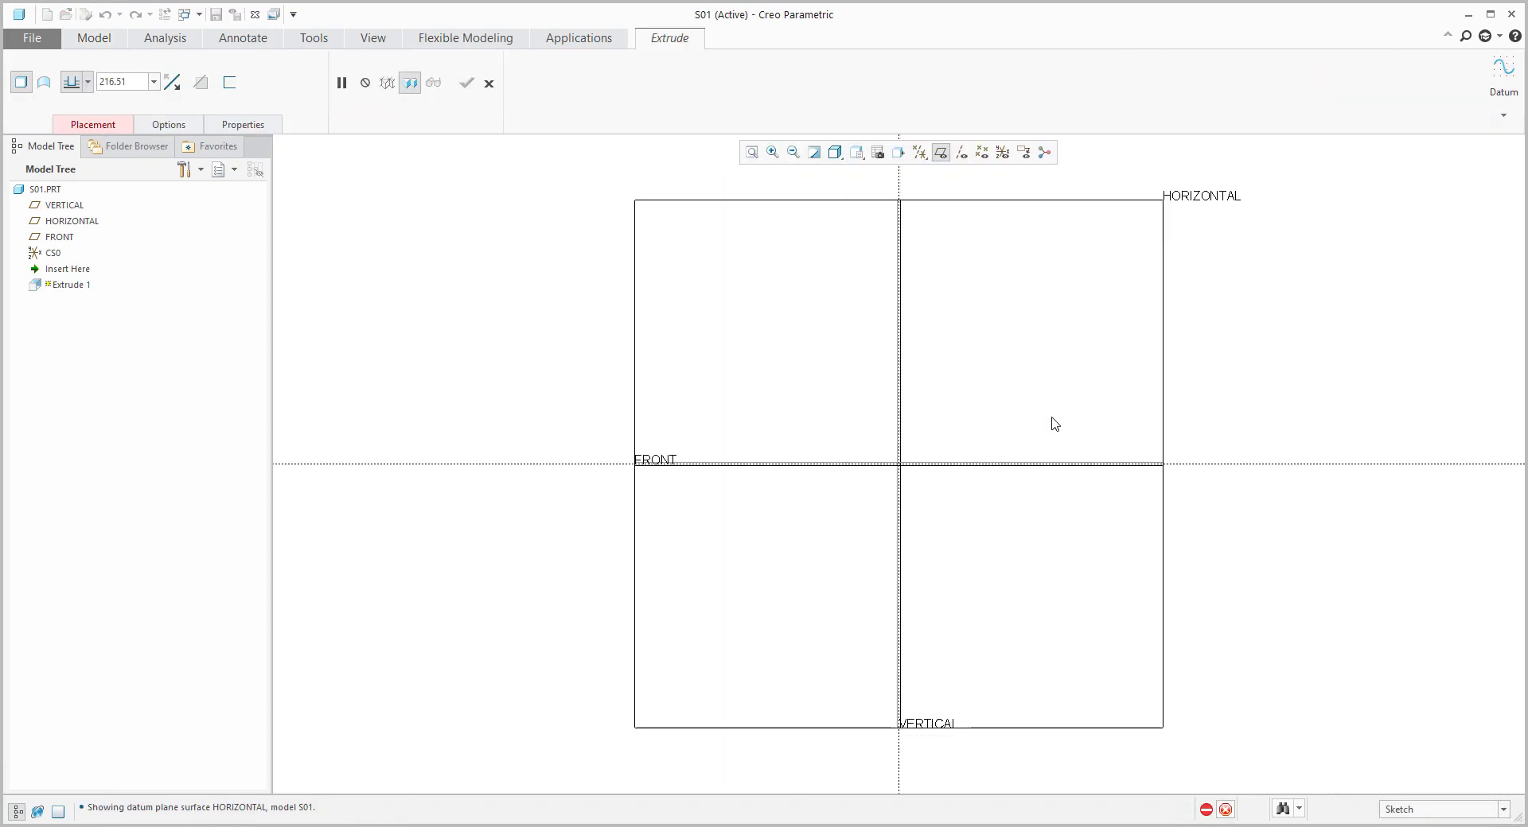
click(443, 82)
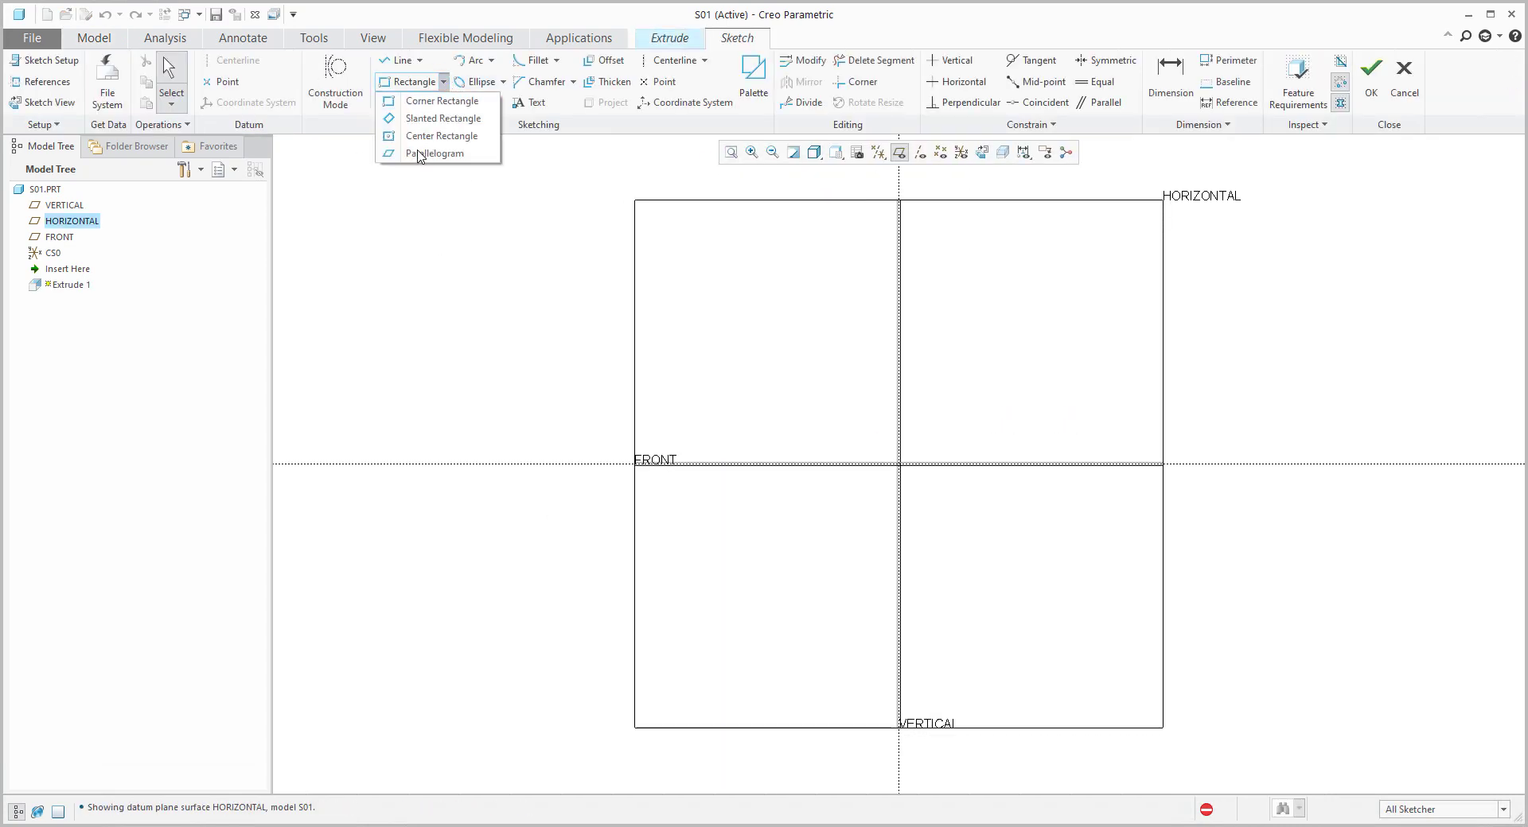
click(430, 130)
click(898, 465)
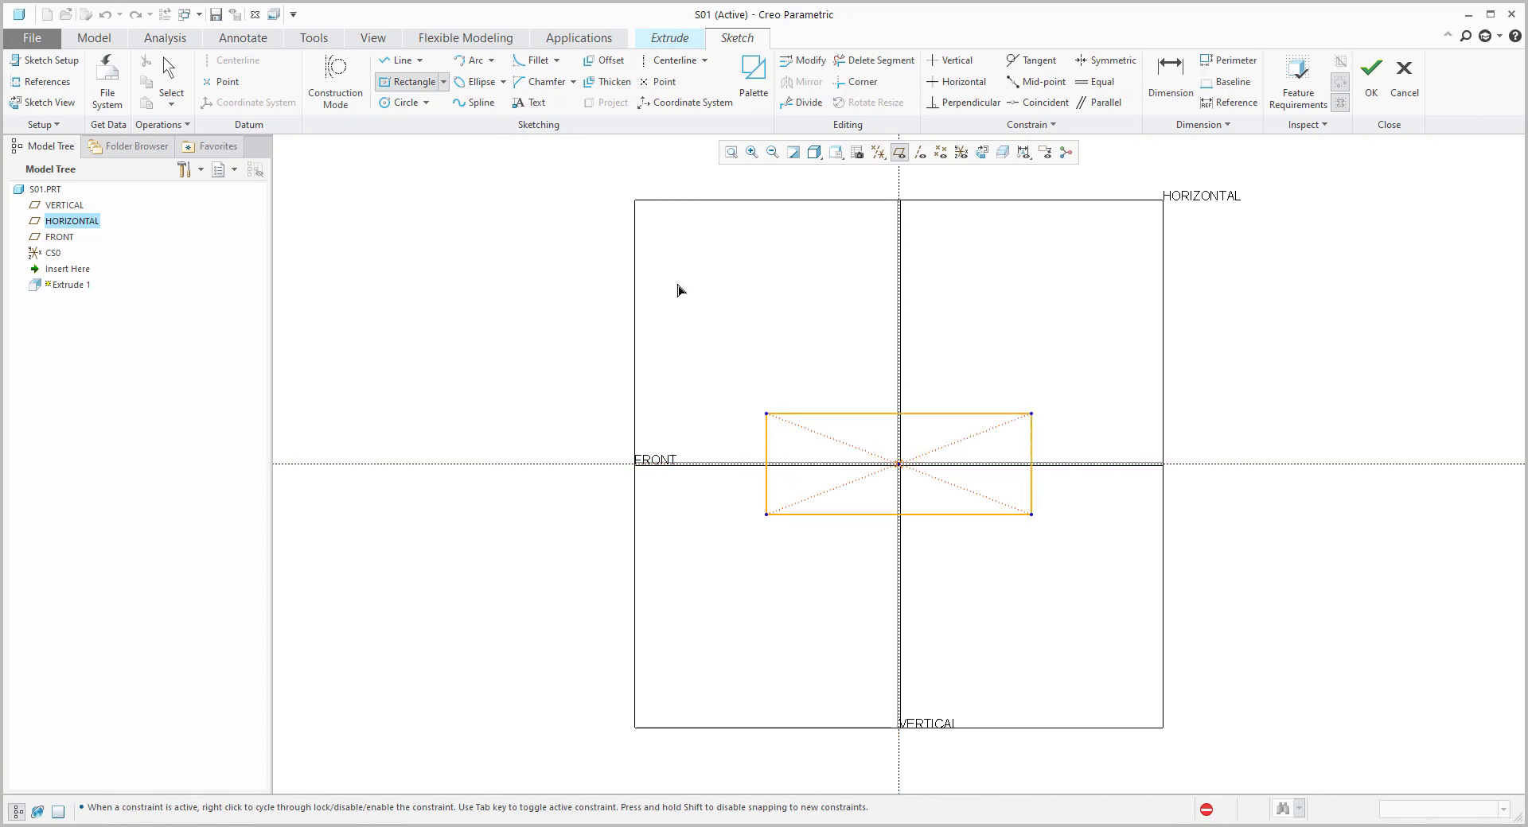
click(556, 234)
middle_click(501, 286)
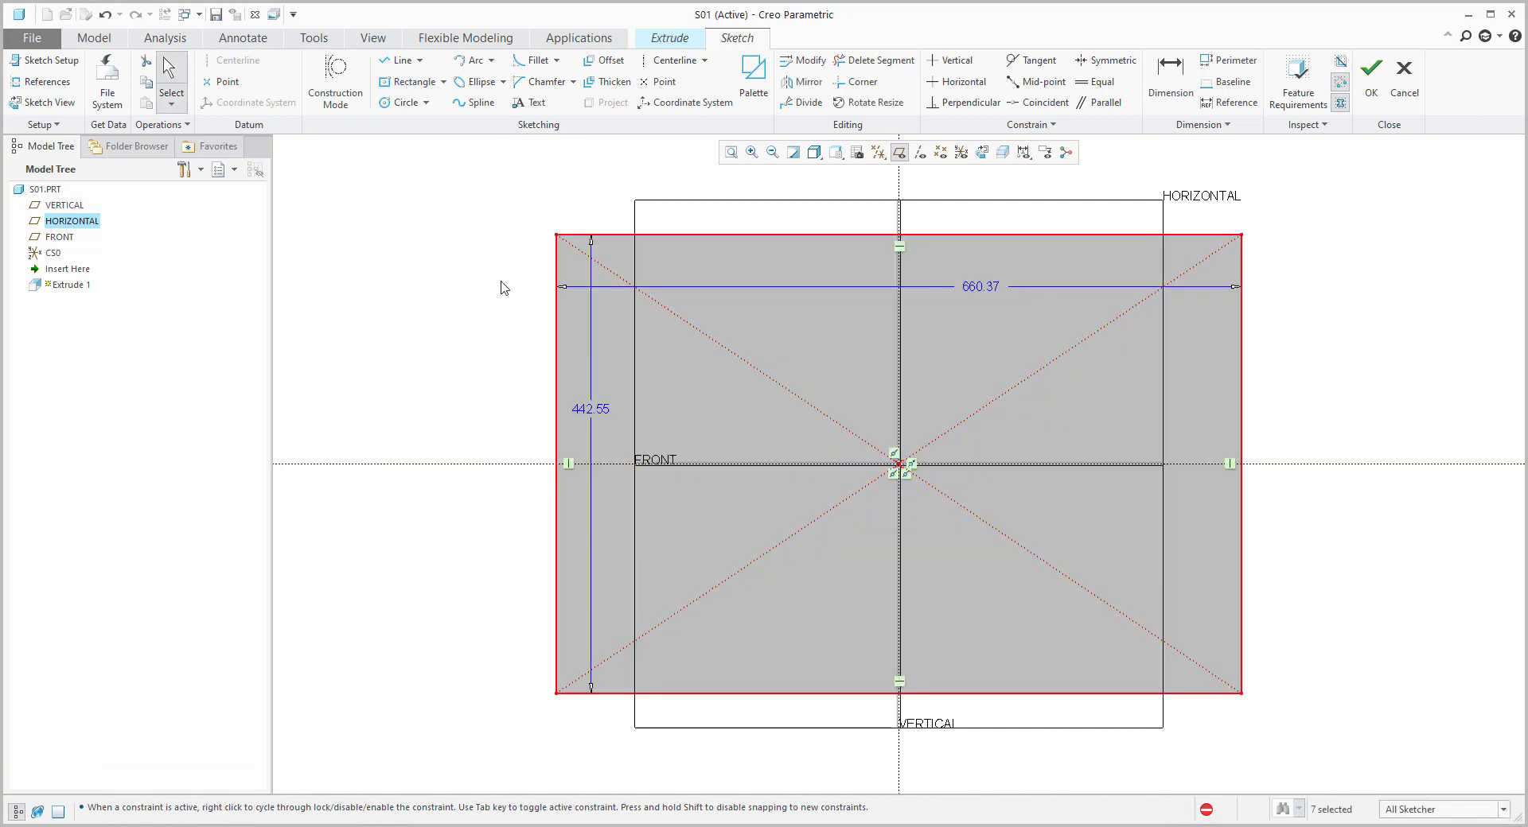
double_click(589, 411)
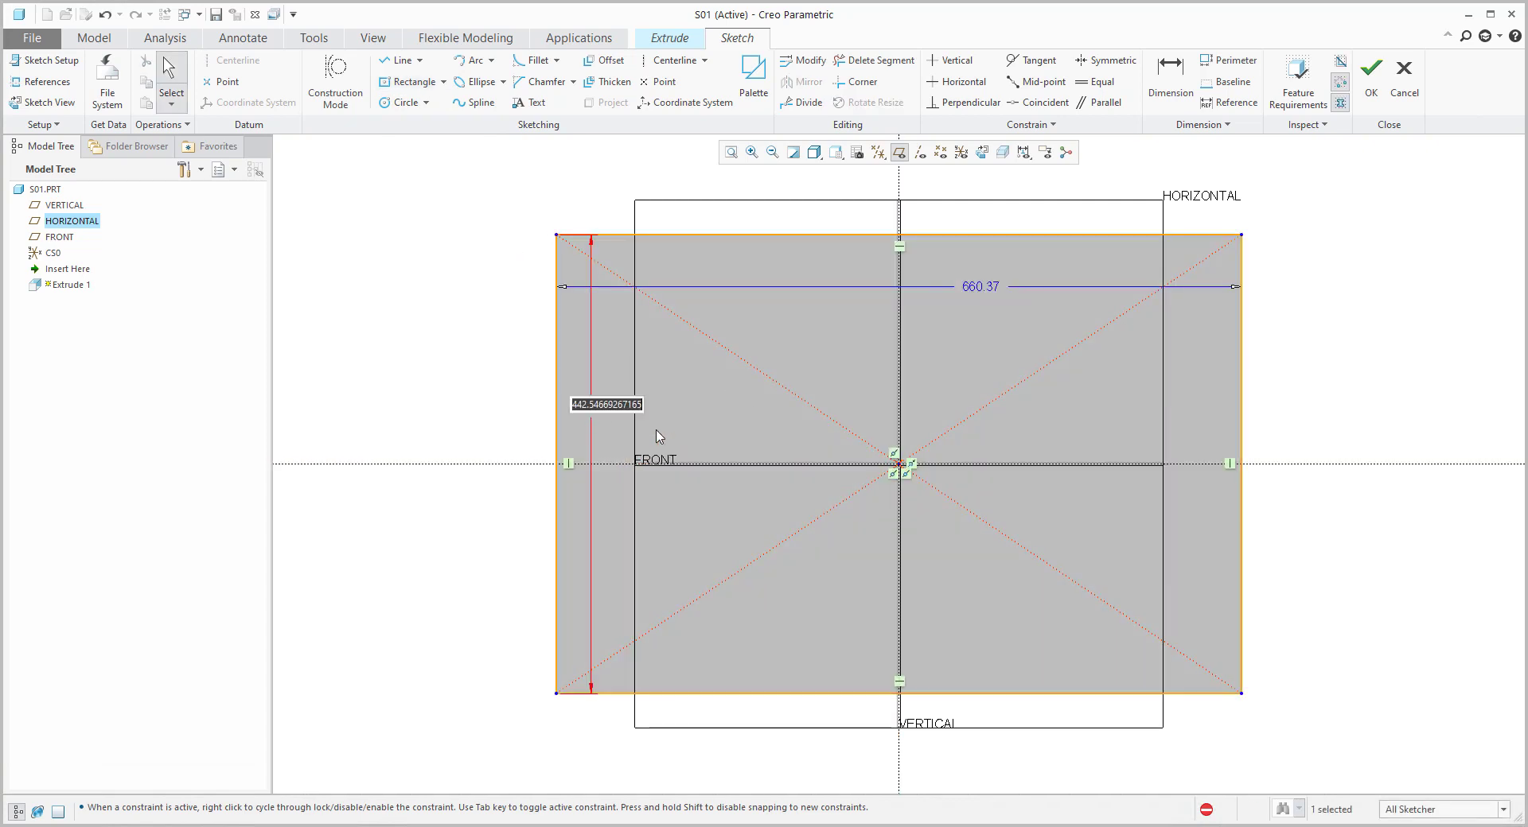
text(400)
key(Return)
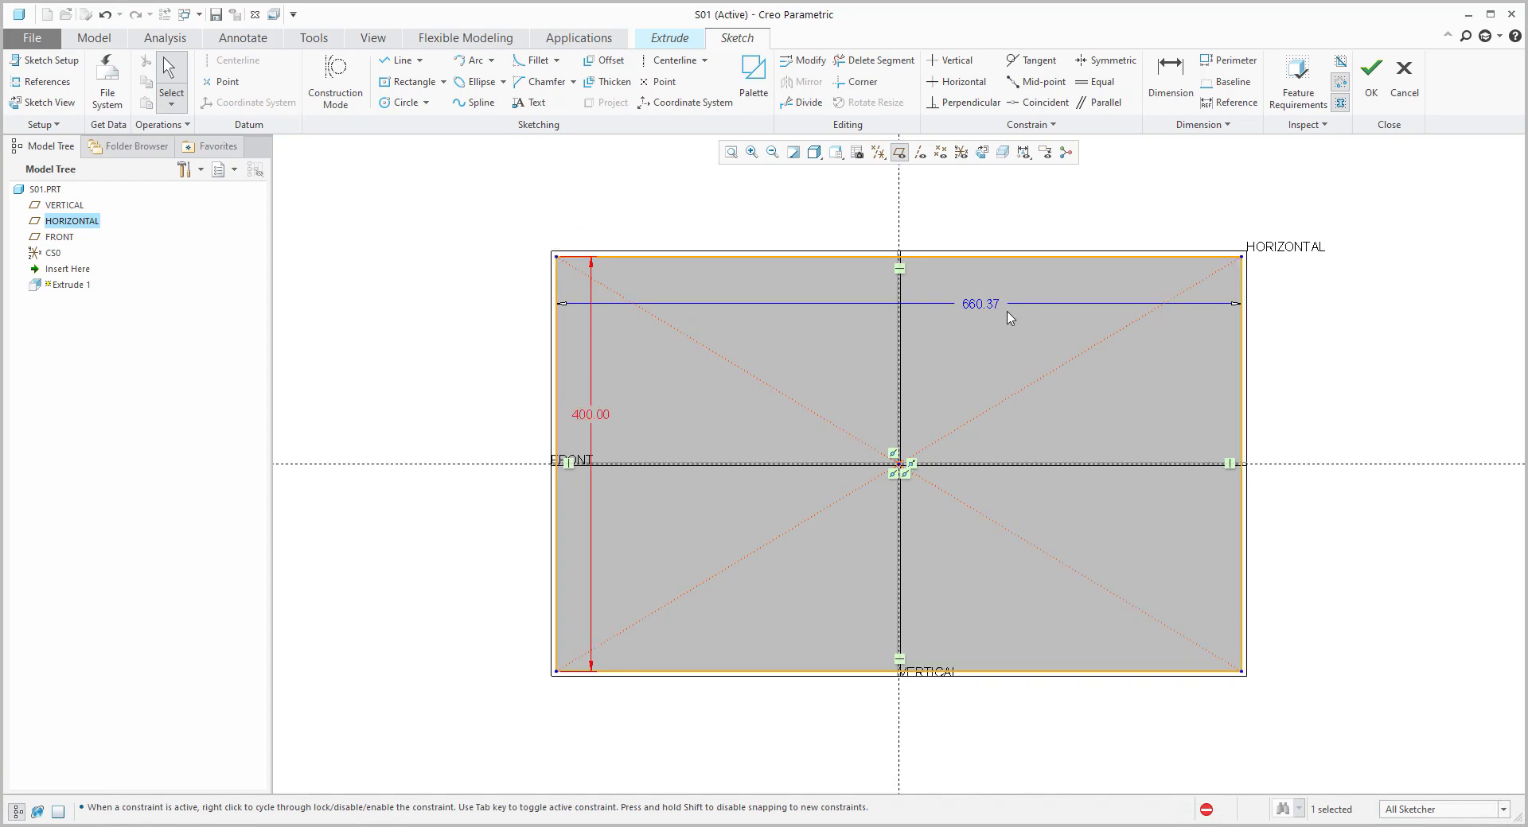
double_click(978, 304)
text(600)
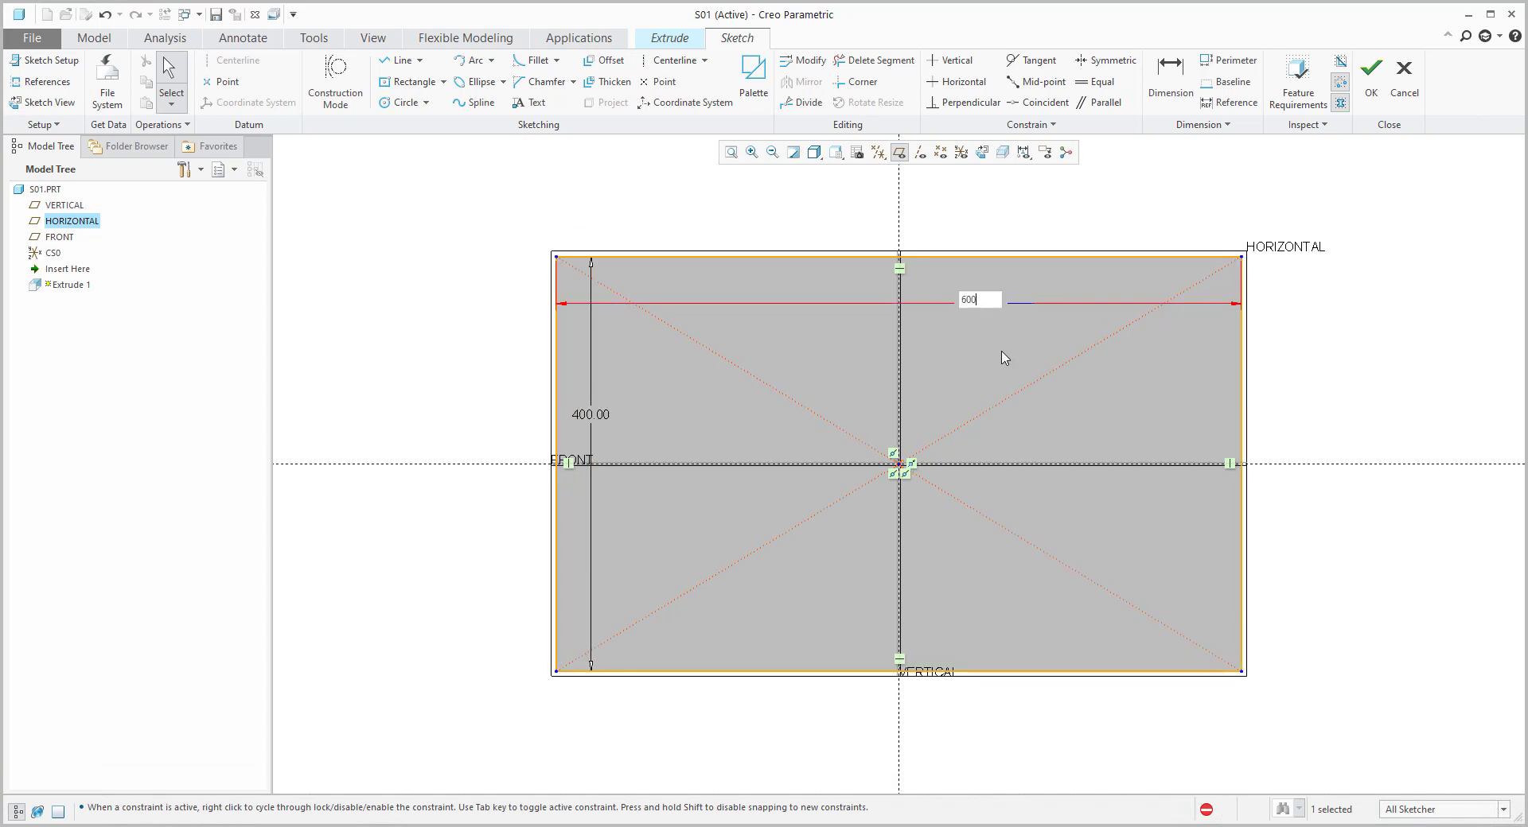
key(Return)
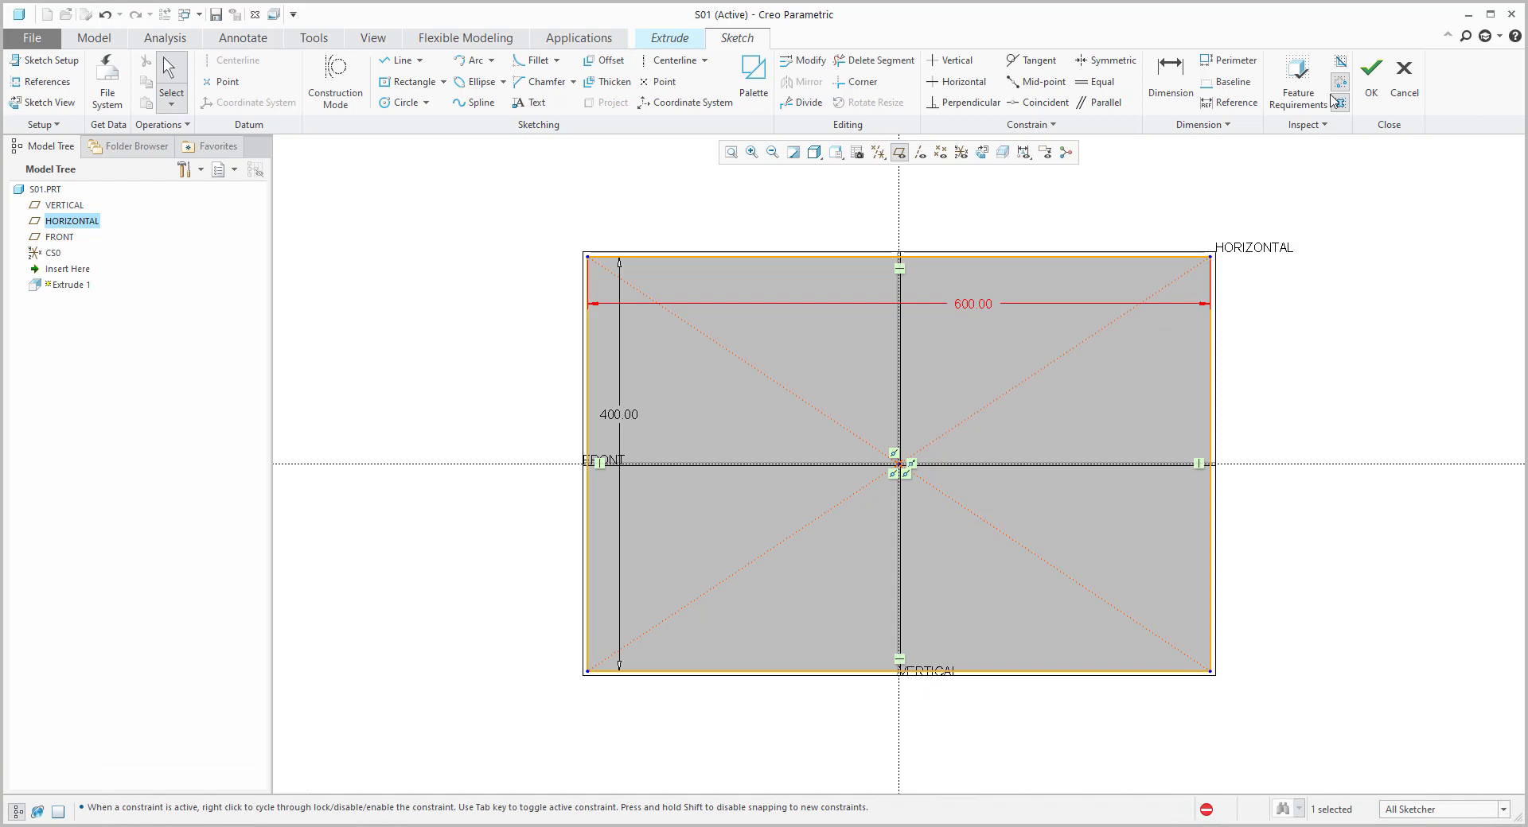
Extrude the rectangle 20 deep to complete the plate.
click(1382, 87)
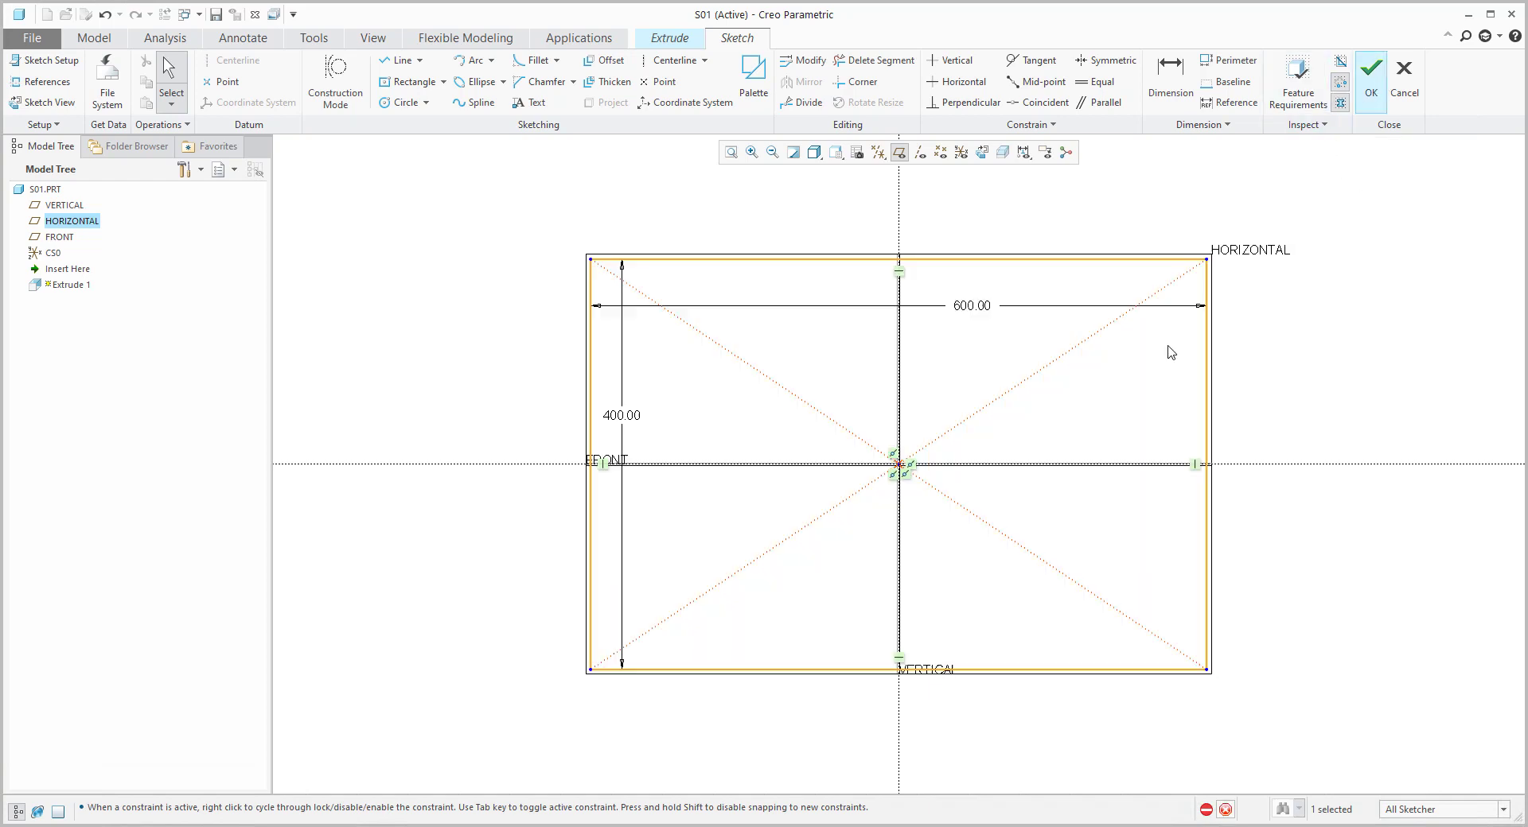
mouse_move(880, 344)
middle_down()
mouse_move(869, 307)
mouse_move(895, 455)
middle_up()
drag(895, 455, 855, 654)
double_click(935, 646)
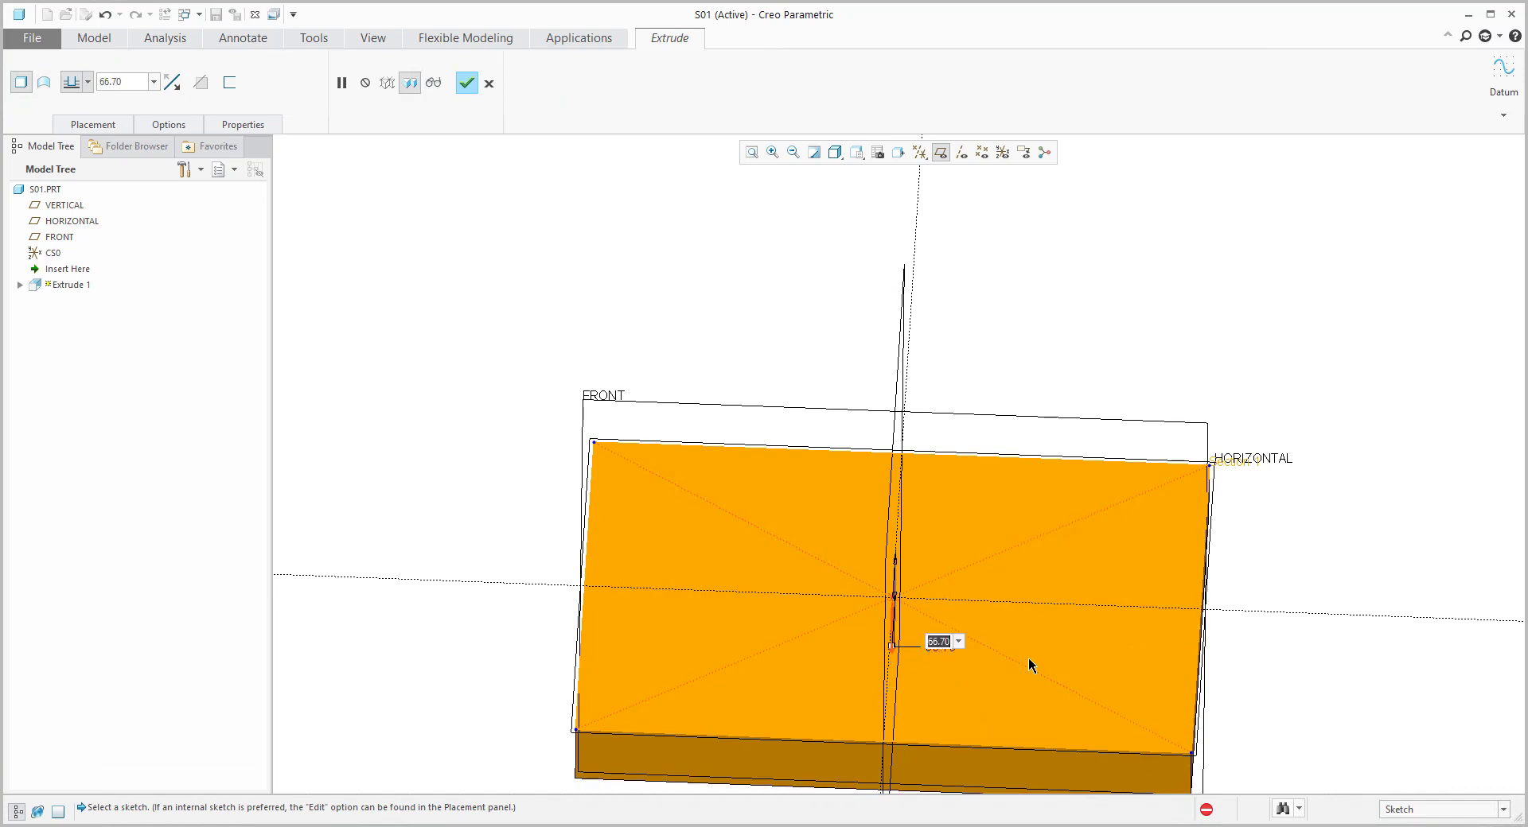
text(20)
key(Return)
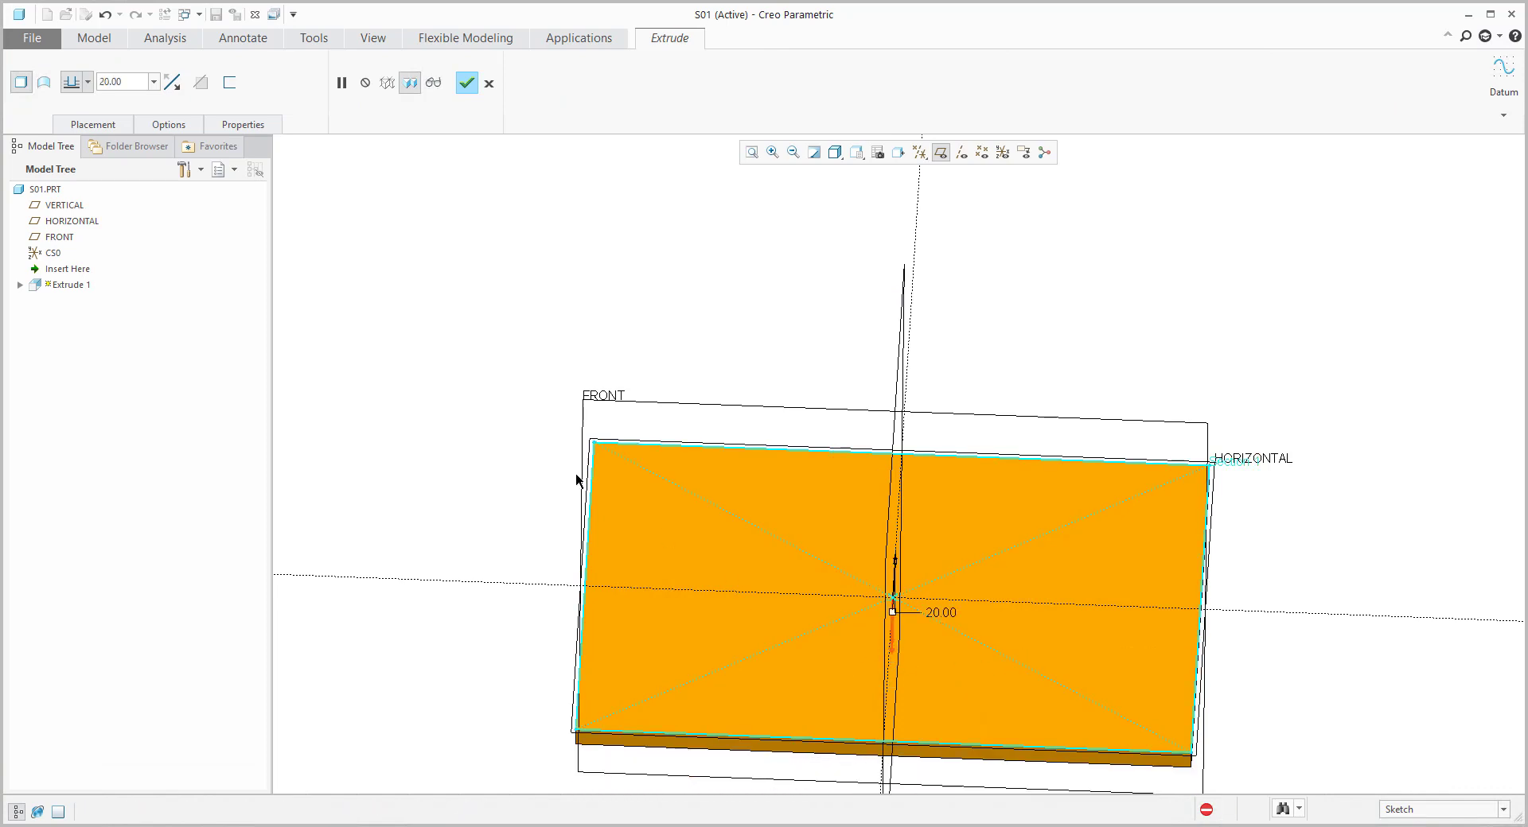
middle_click(421, 325)
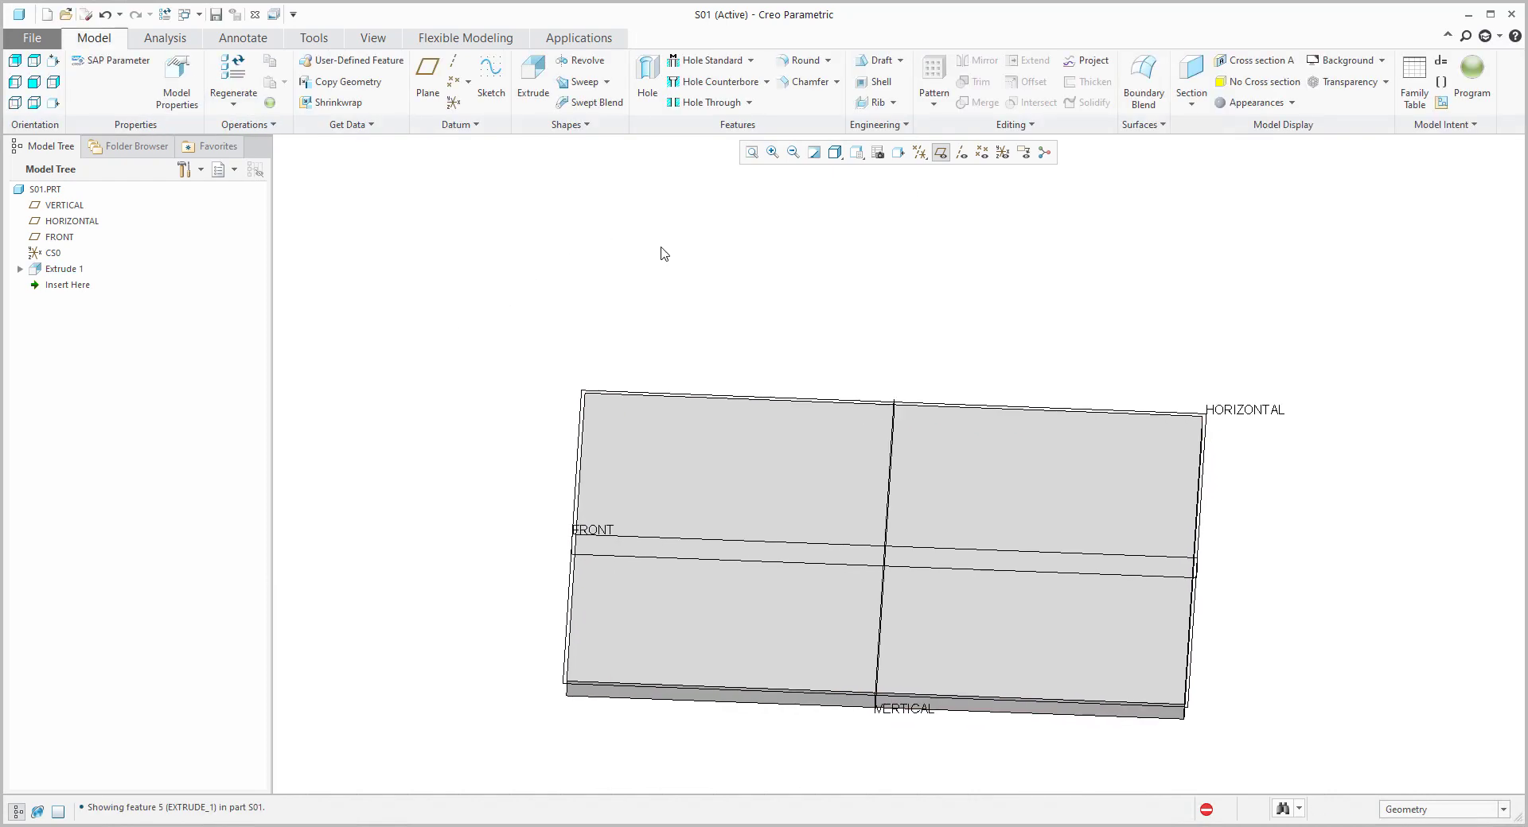
Place a hole on the plate's top face, 250 from VERTICAL and 150 from FRONT.
click(649, 77)
click(637, 440)
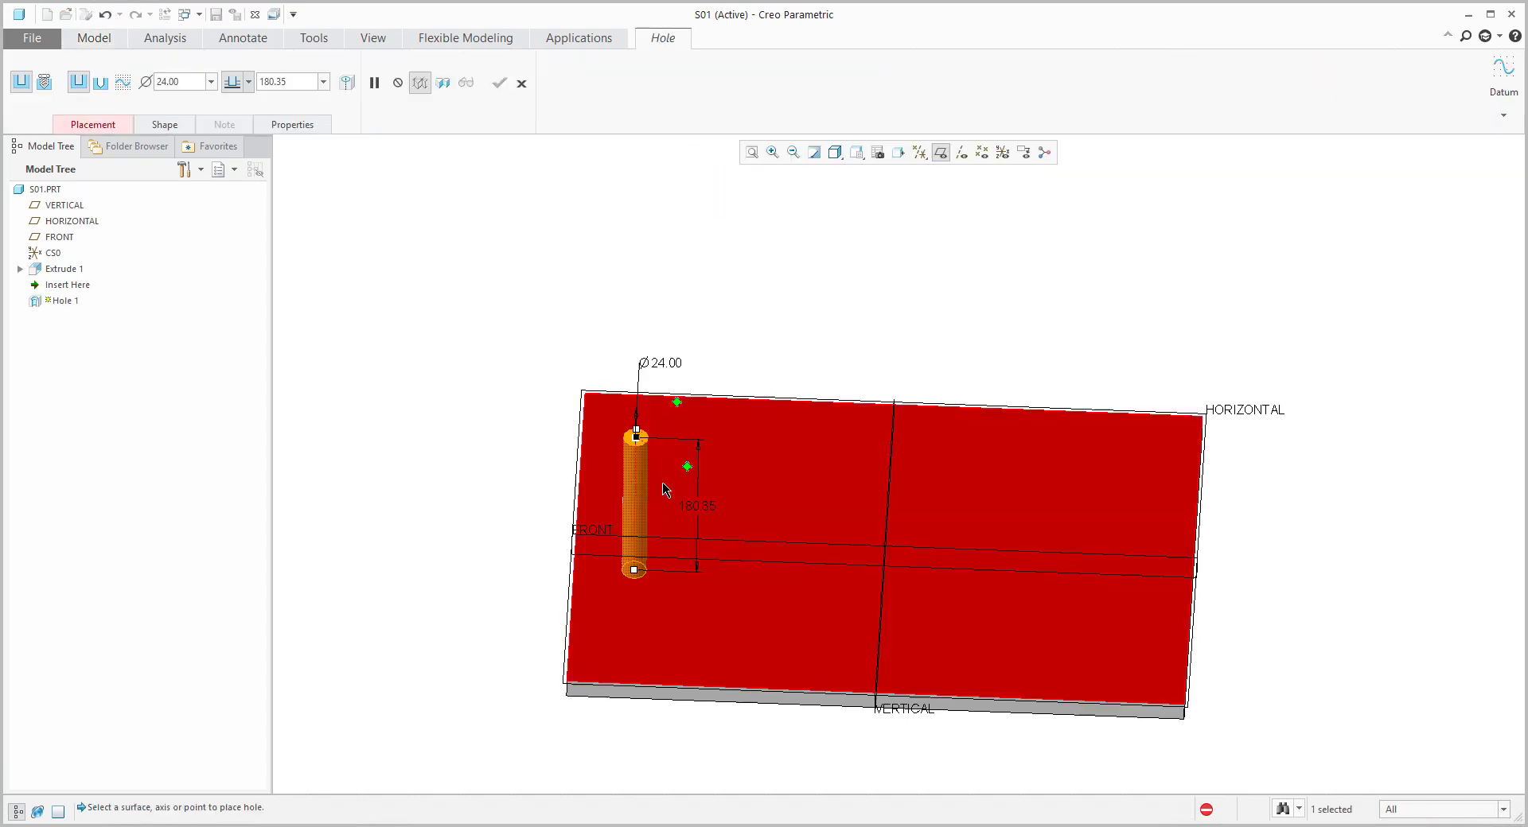
middle_drag(701, 503, 637, 460)
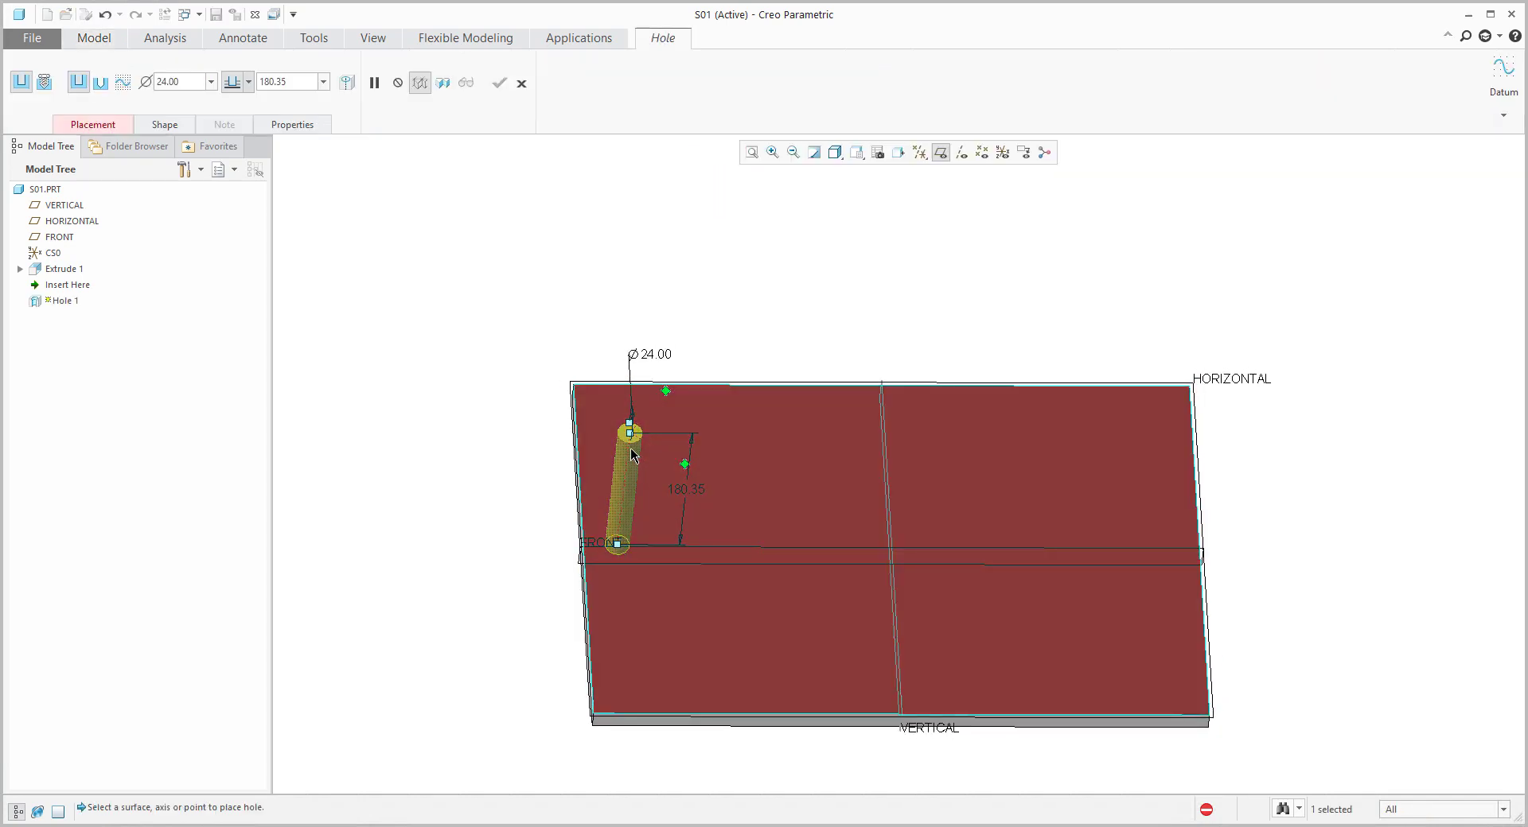
scroll(637, 434, up, 2)
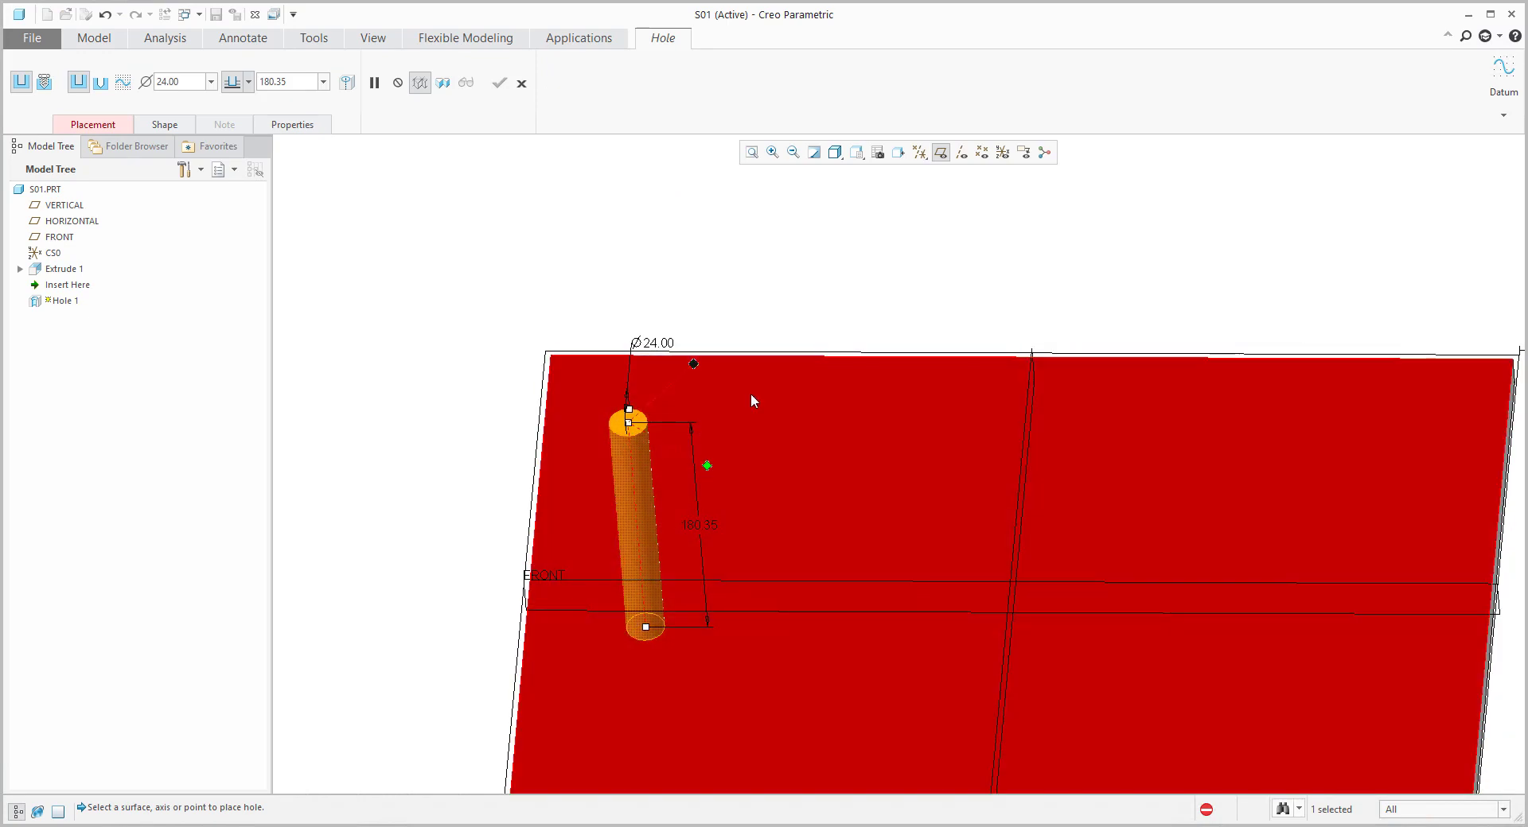
click(1031, 459)
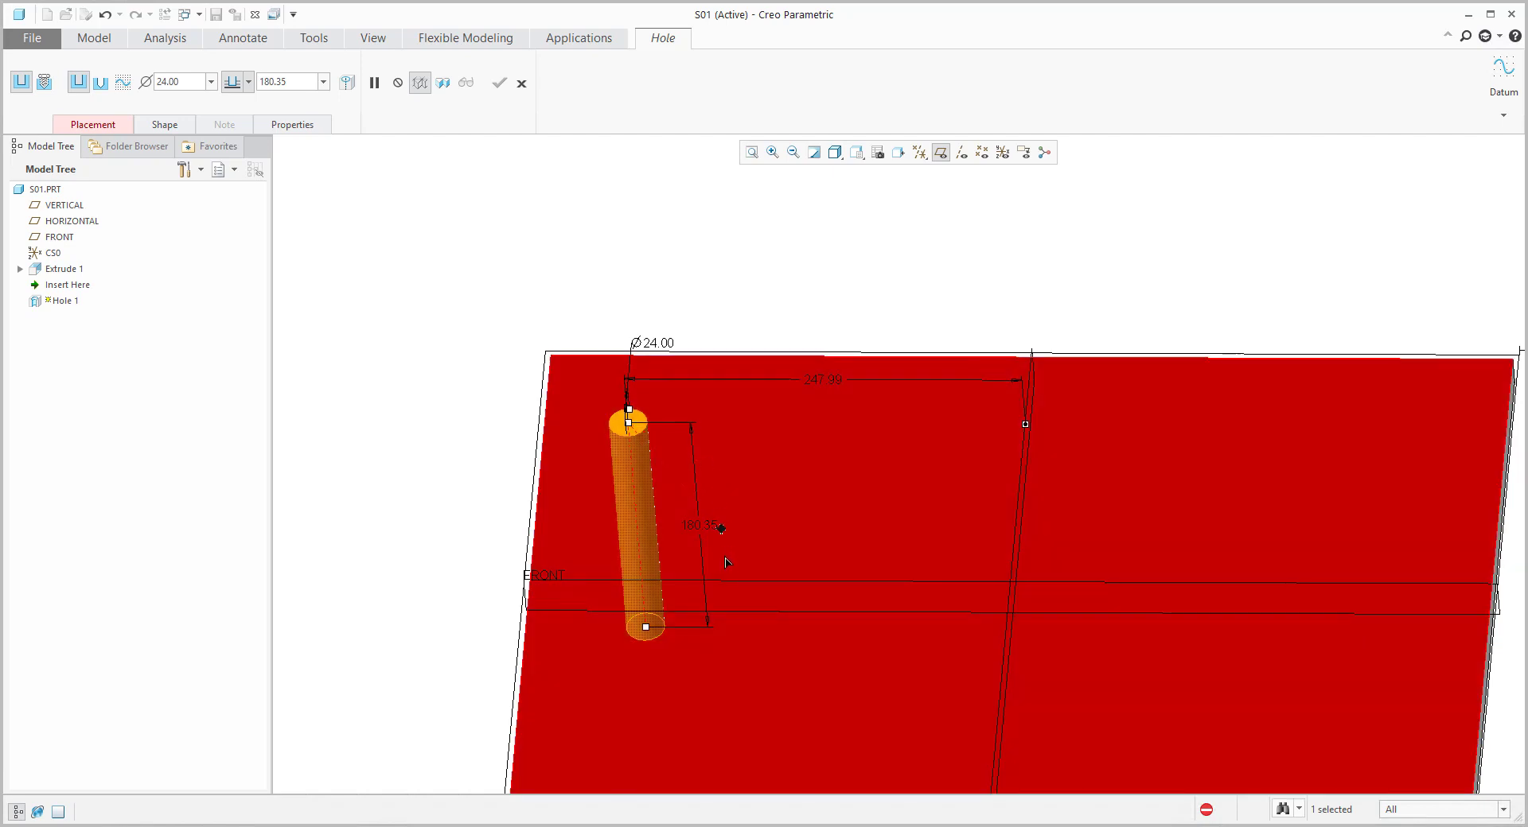
ctrl+click(728, 581)
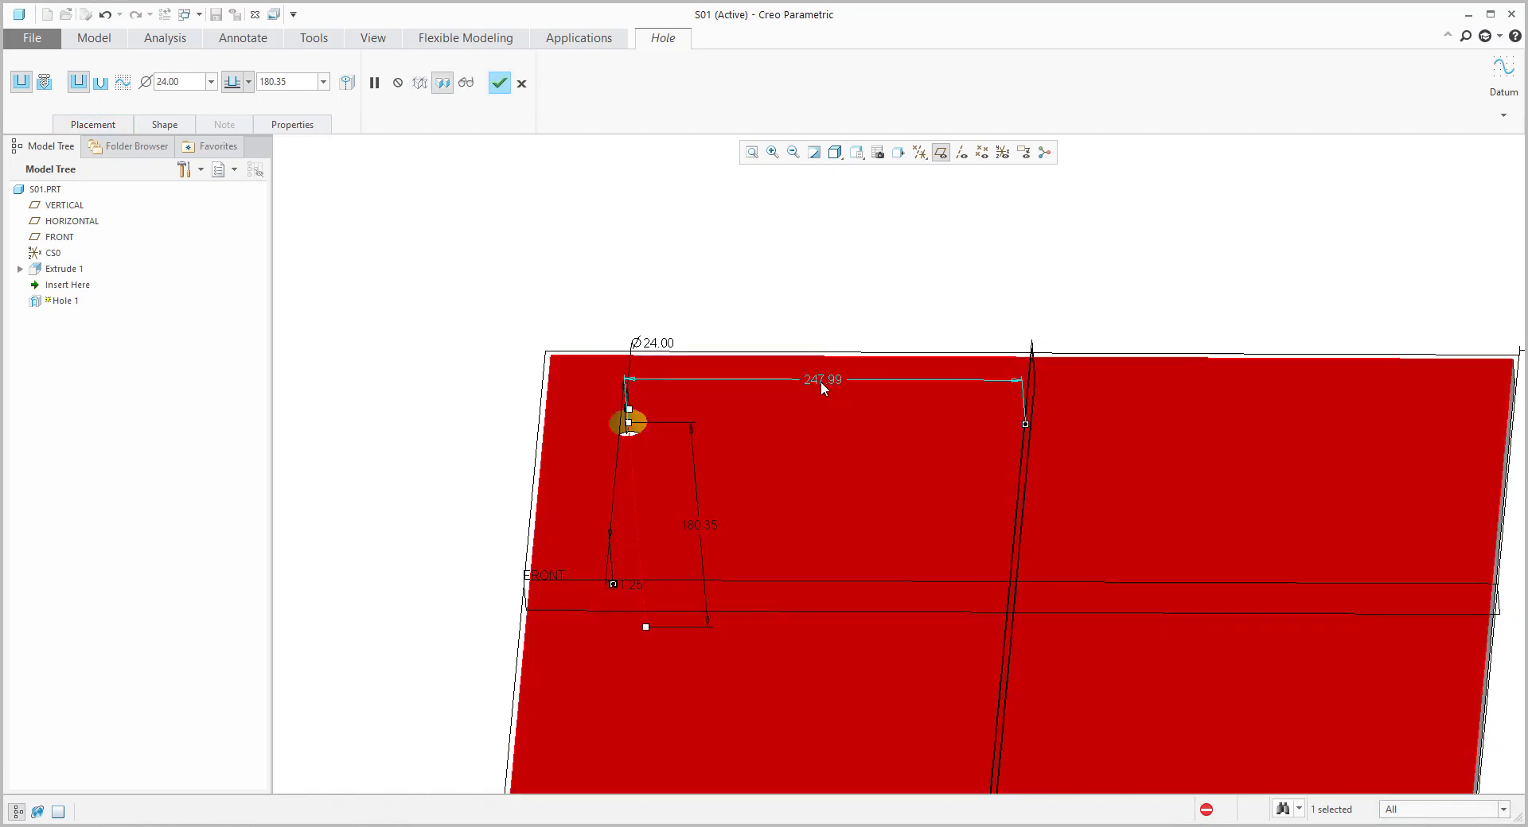
double_click(821, 380)
text(250)
key(Return)
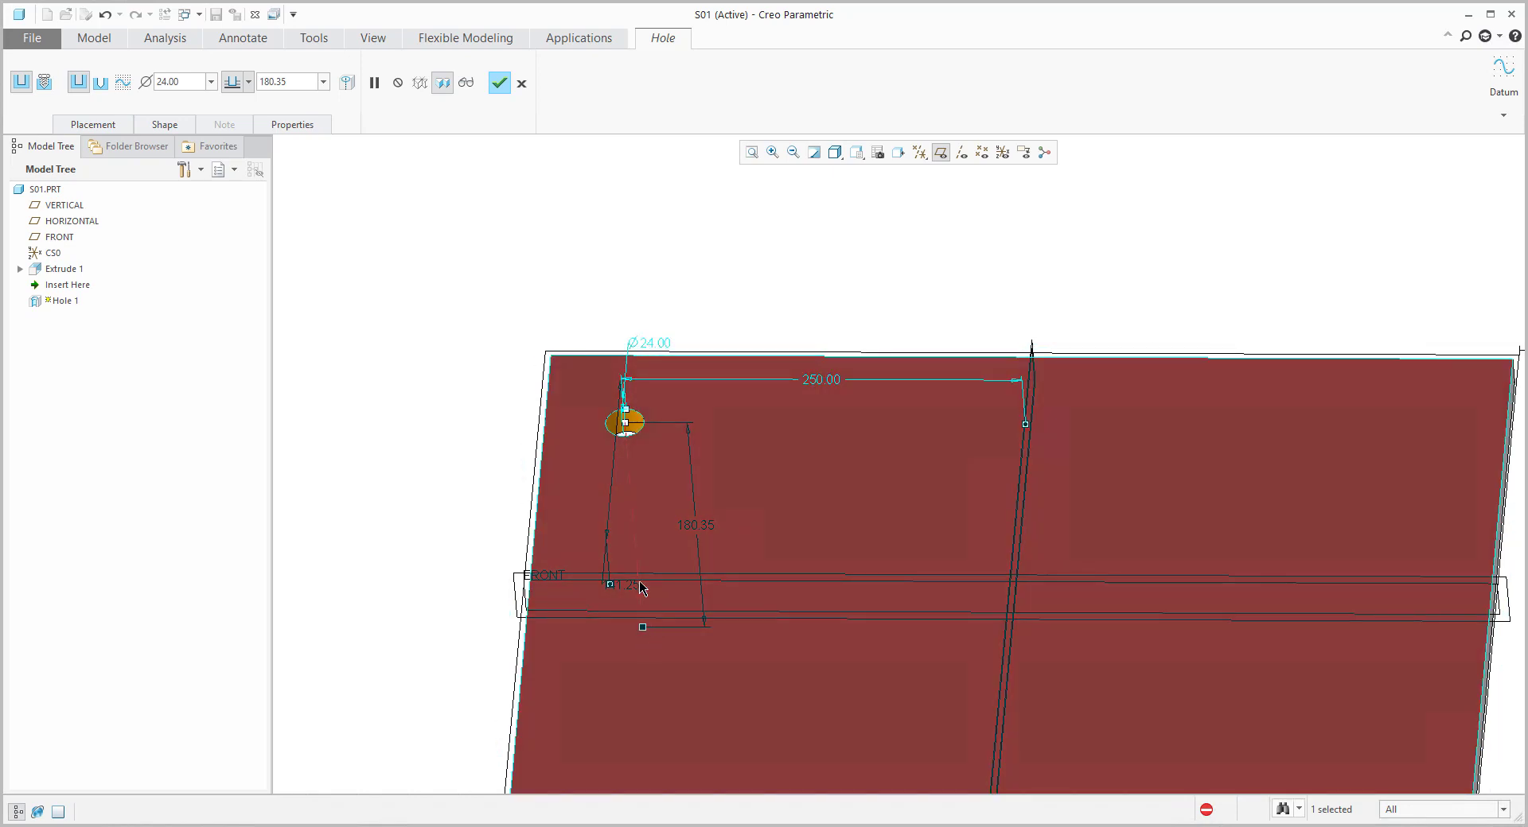
middle_drag(642, 588, 590, 592)
double_click(589, 590)
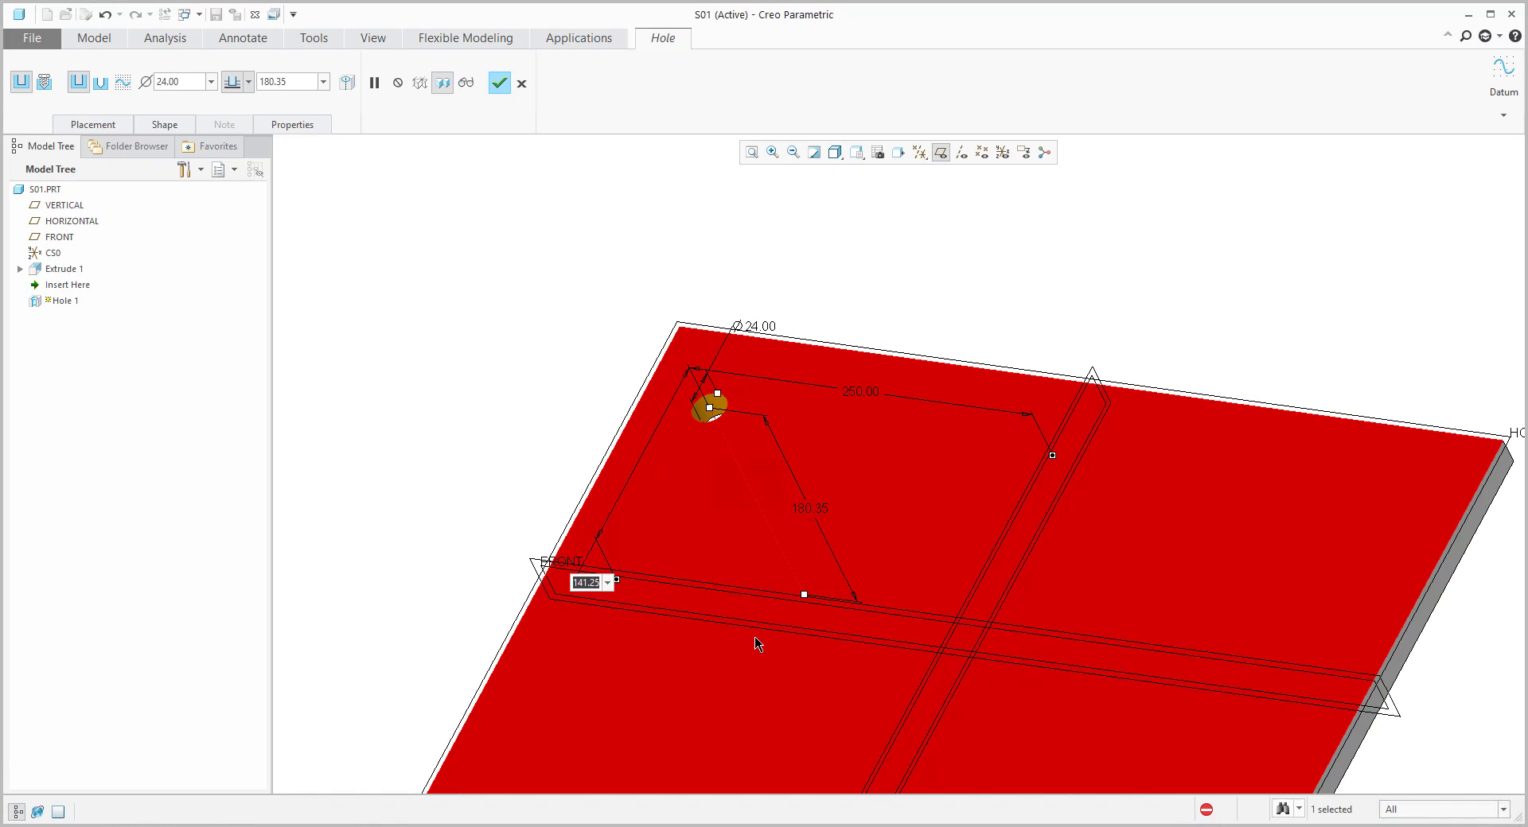
text(150)
key(Return)
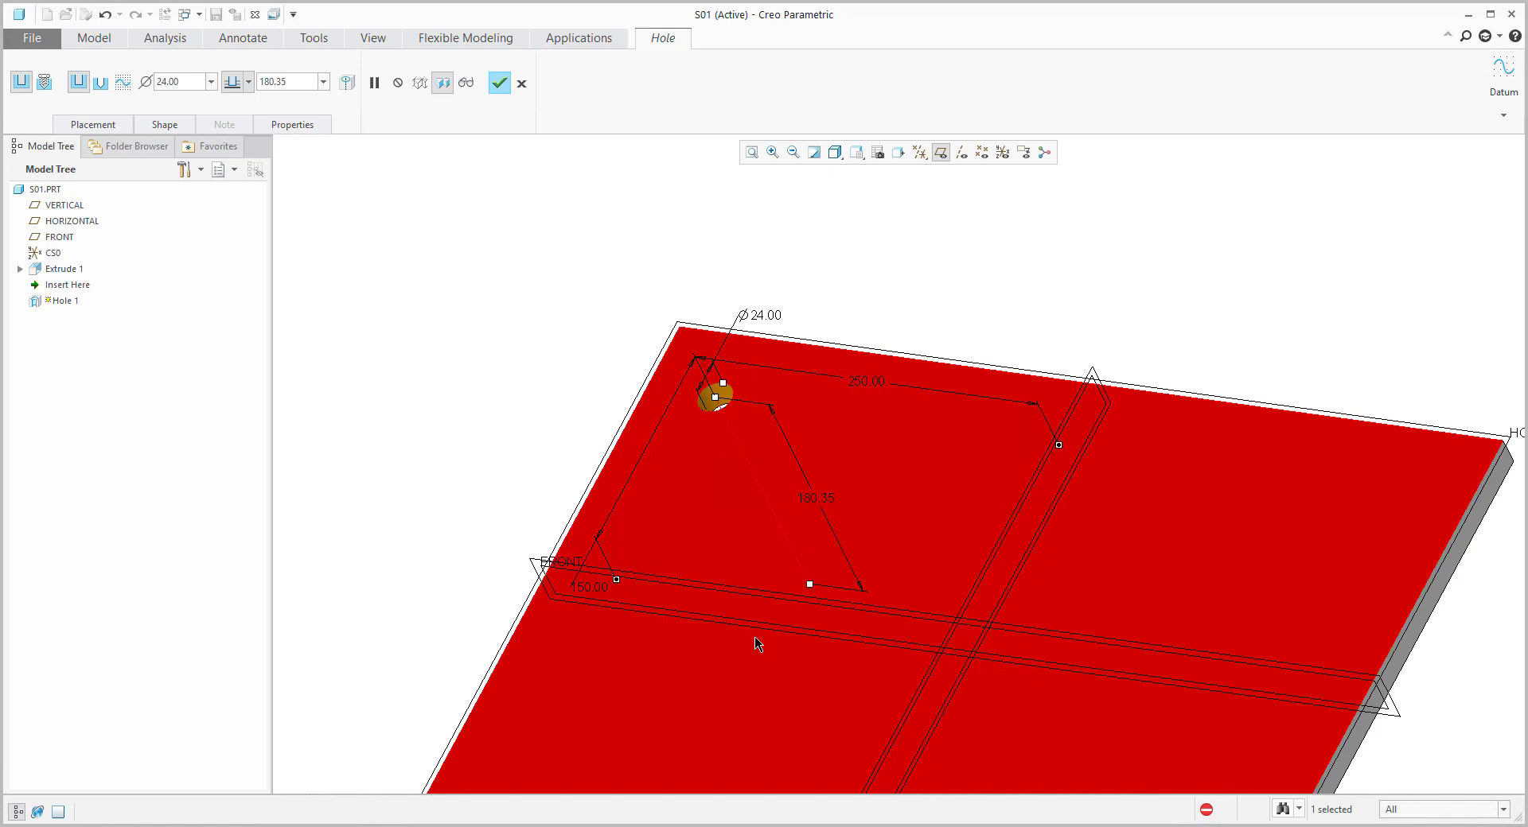
Make the hole Ø6, through all, and finish it.
double_click(203, 83)
text(6)
key(Return)
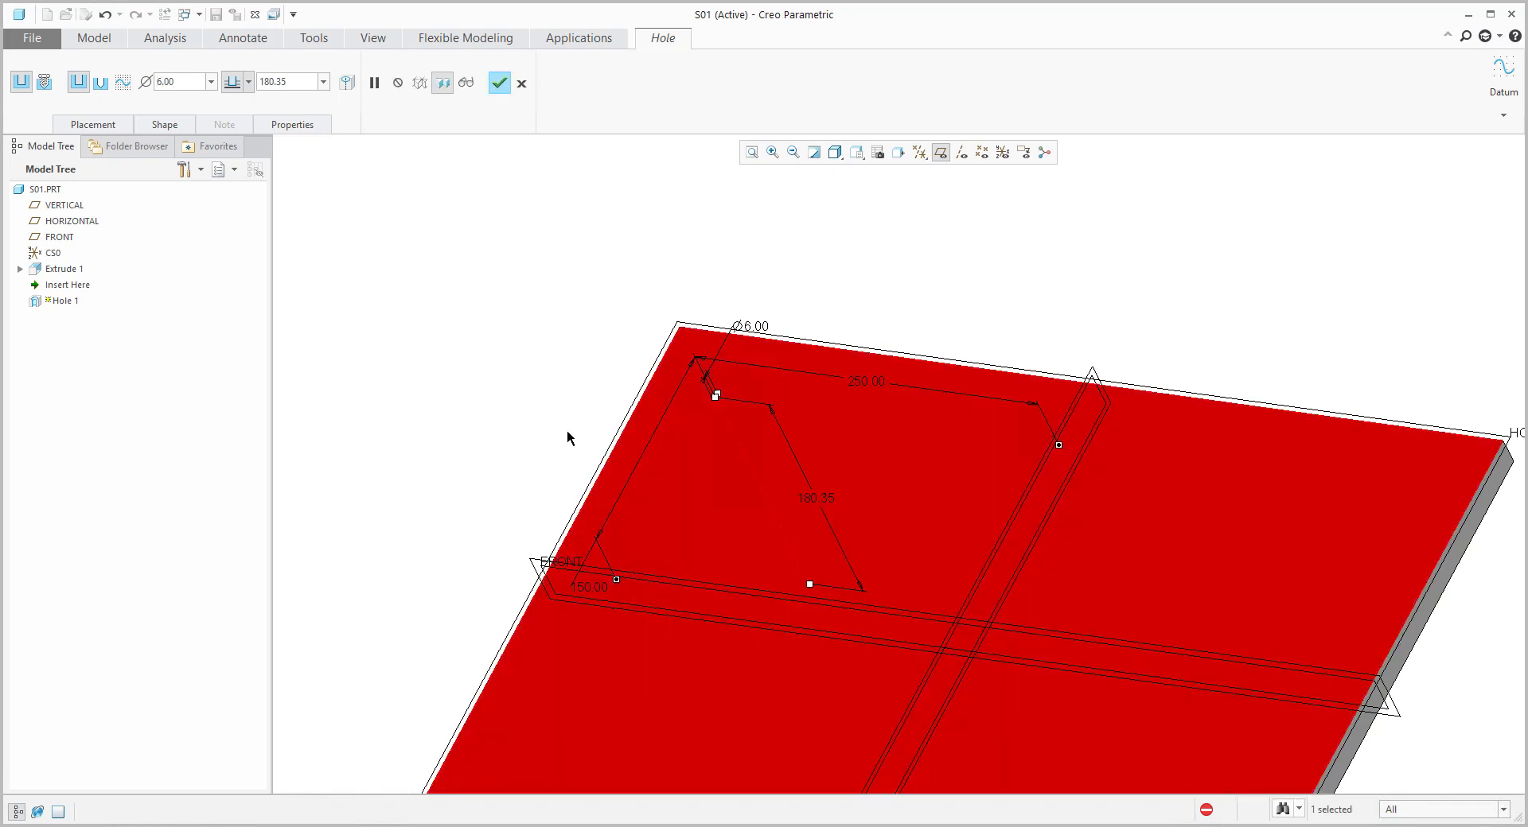
click(249, 82)
click(231, 175)
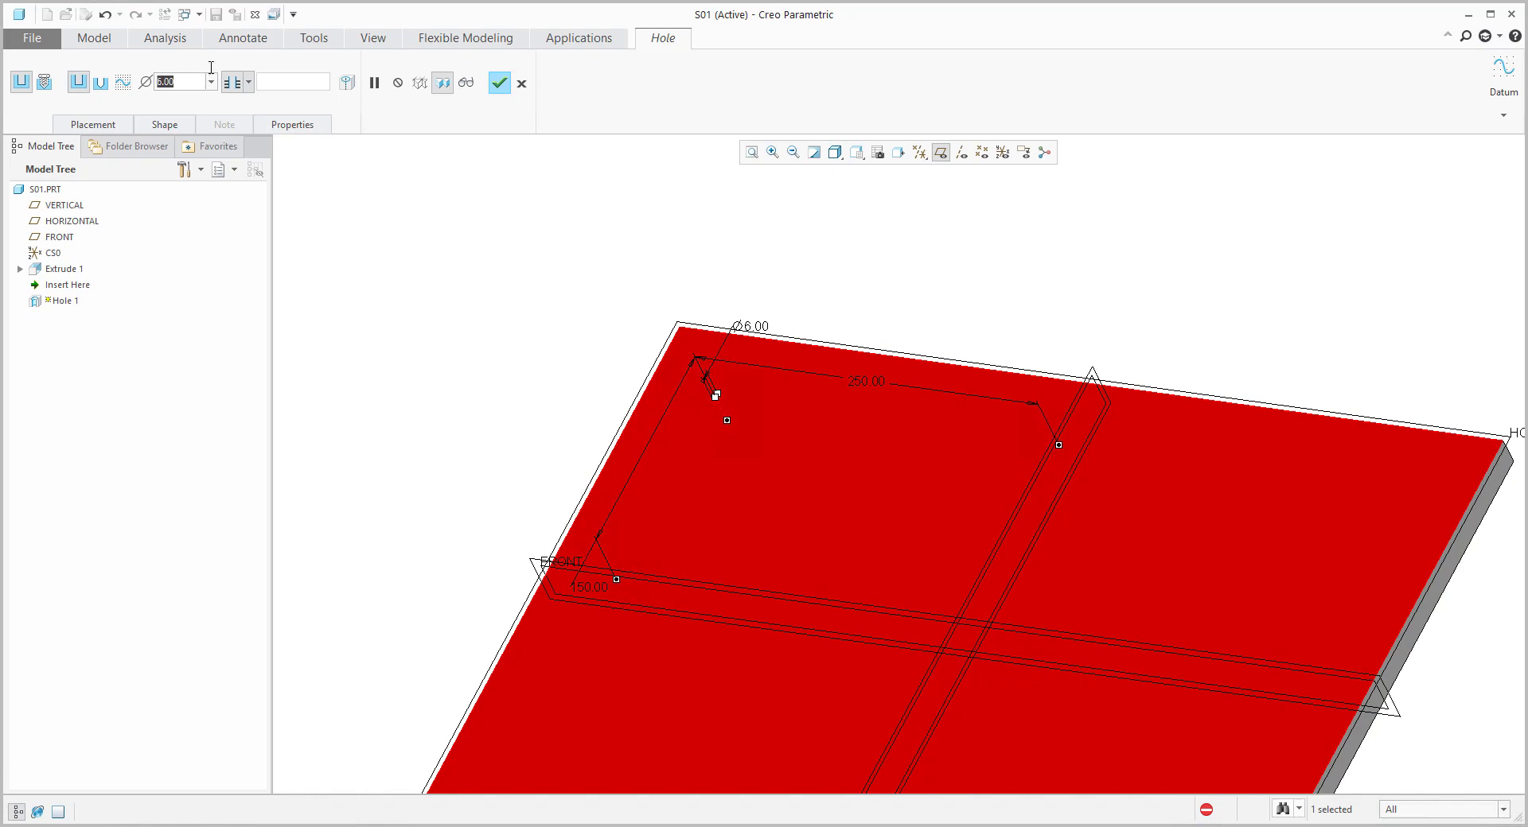
middle_click(427, 233)
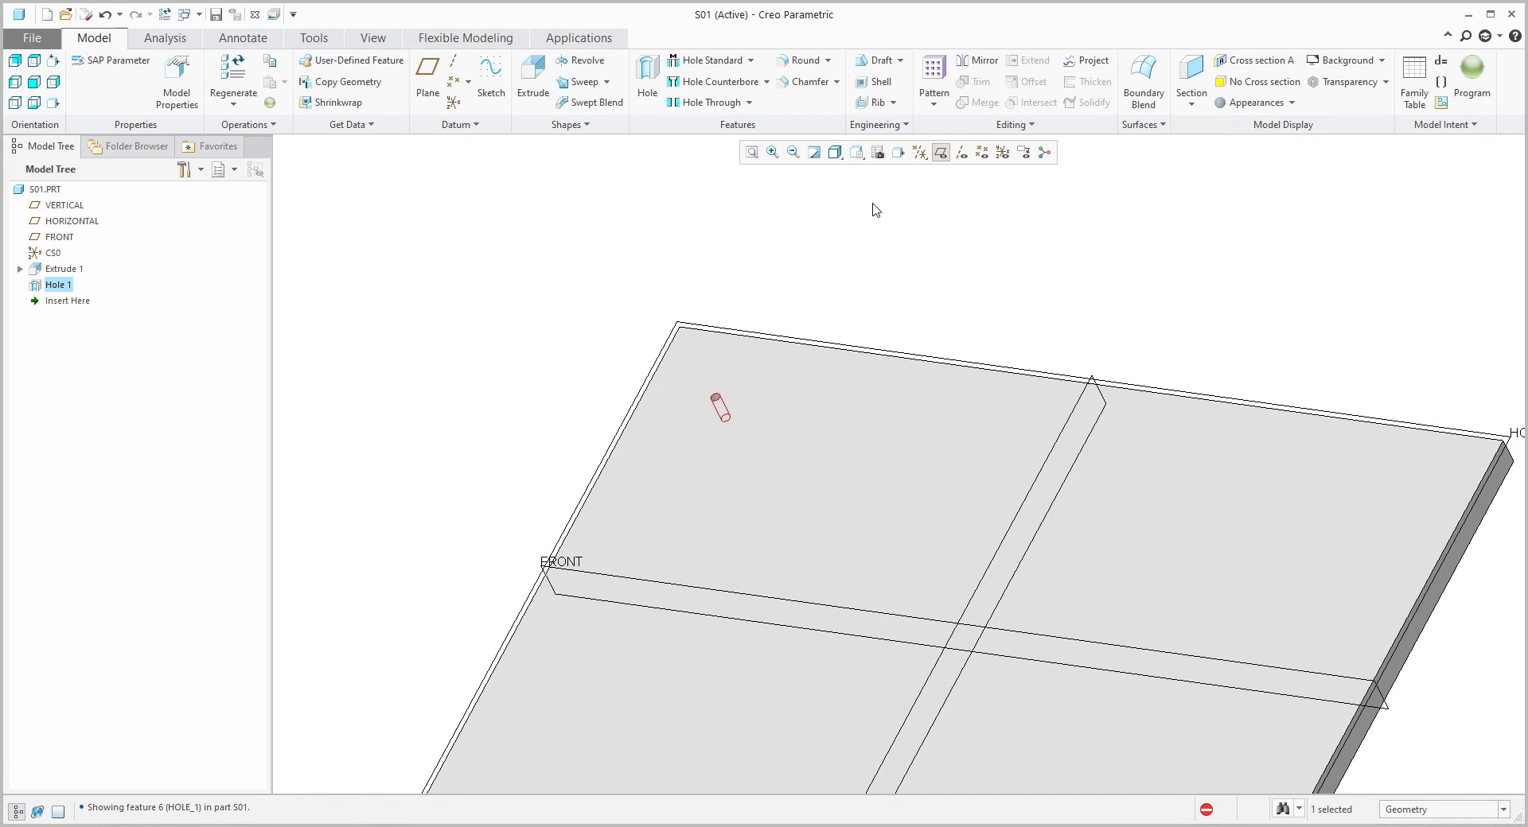
Pattern the hole with a -30 increment on the 250 offset and -25 on the 150 offset.
click(937, 75)
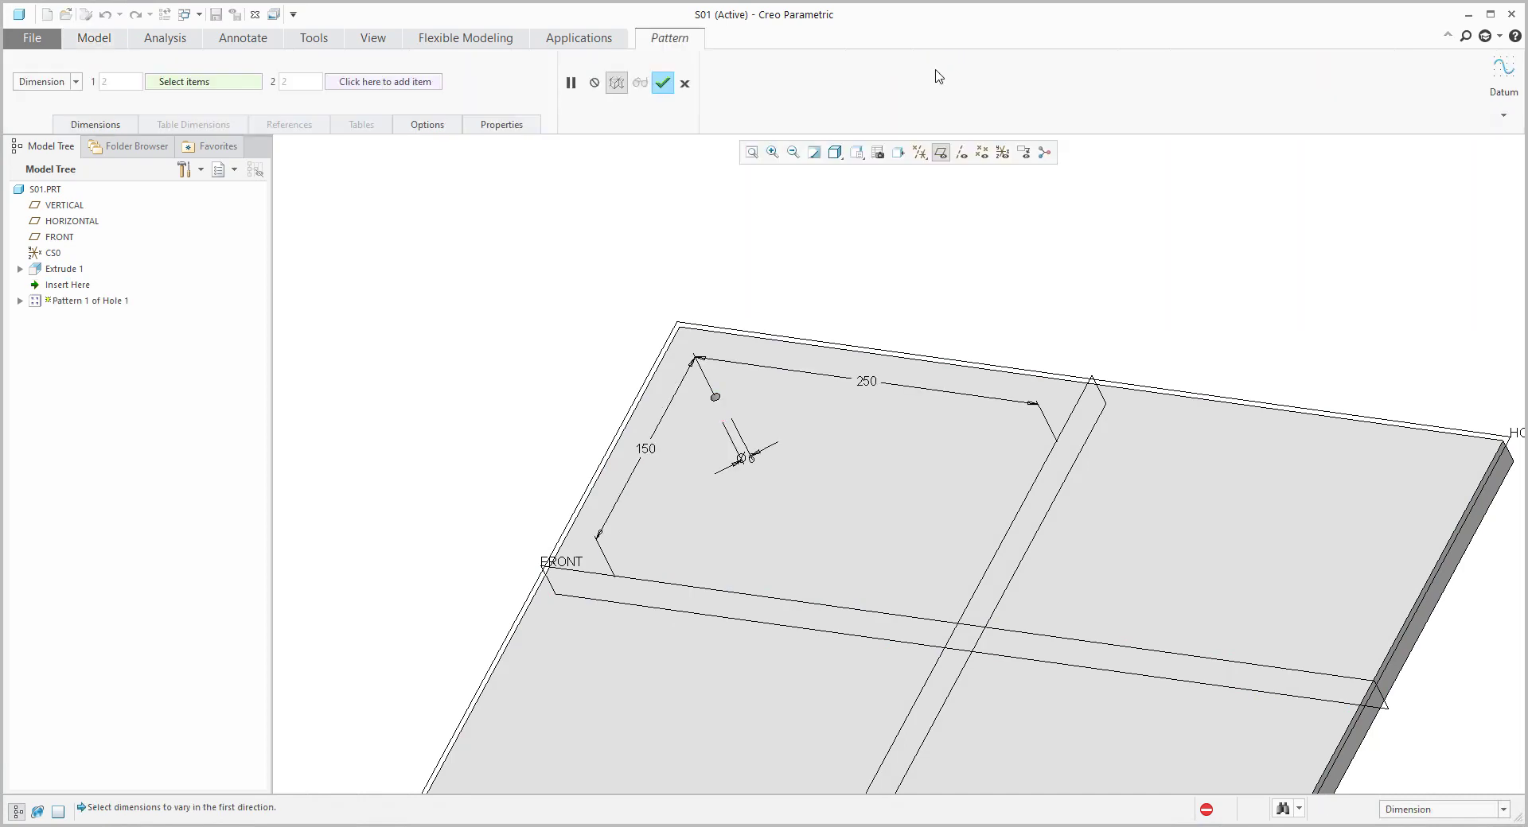
click(866, 385)
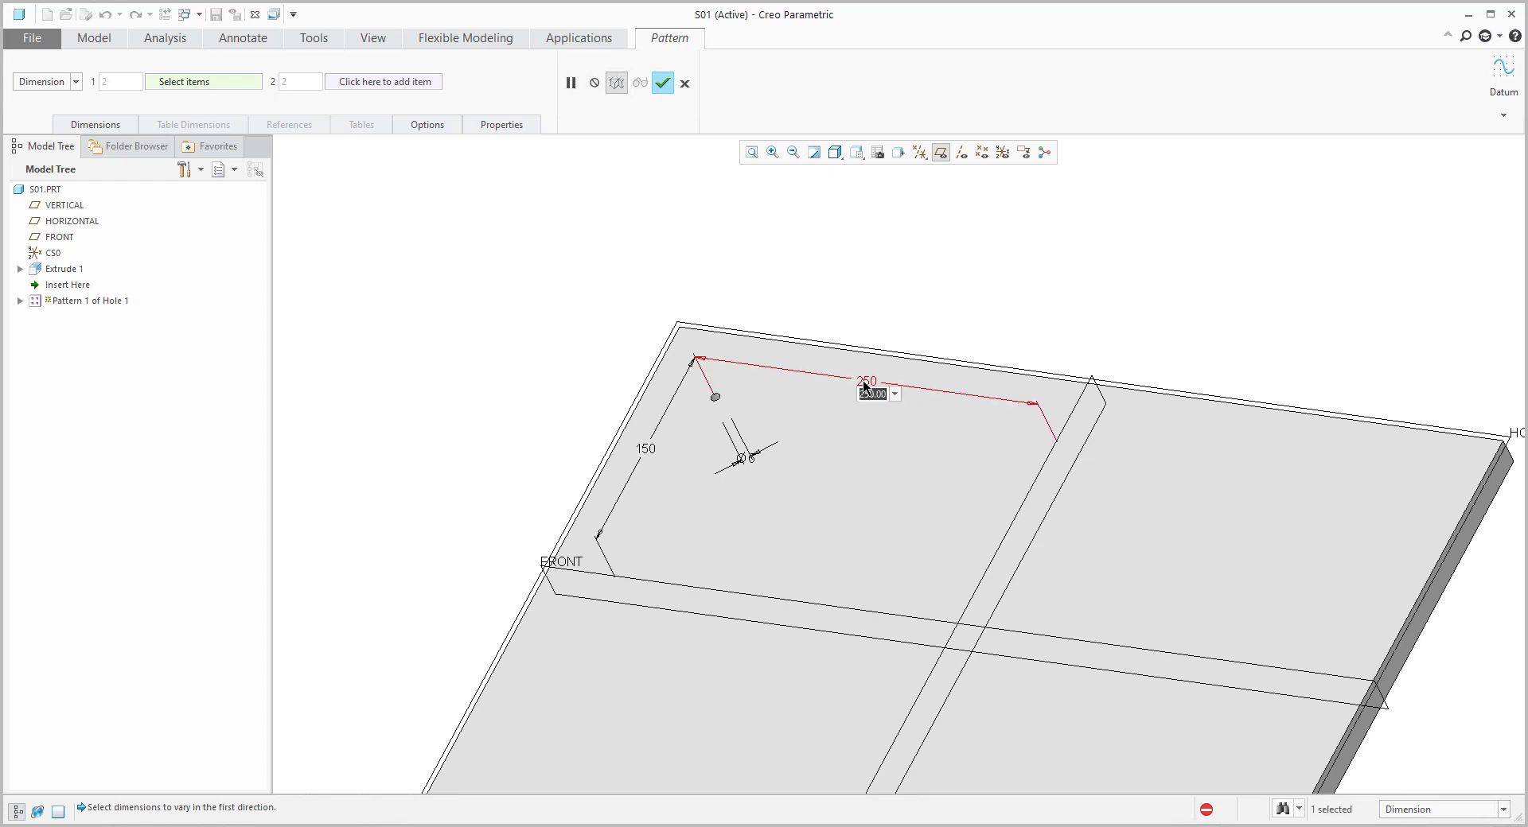
text(-)
text(30)
key(Return)
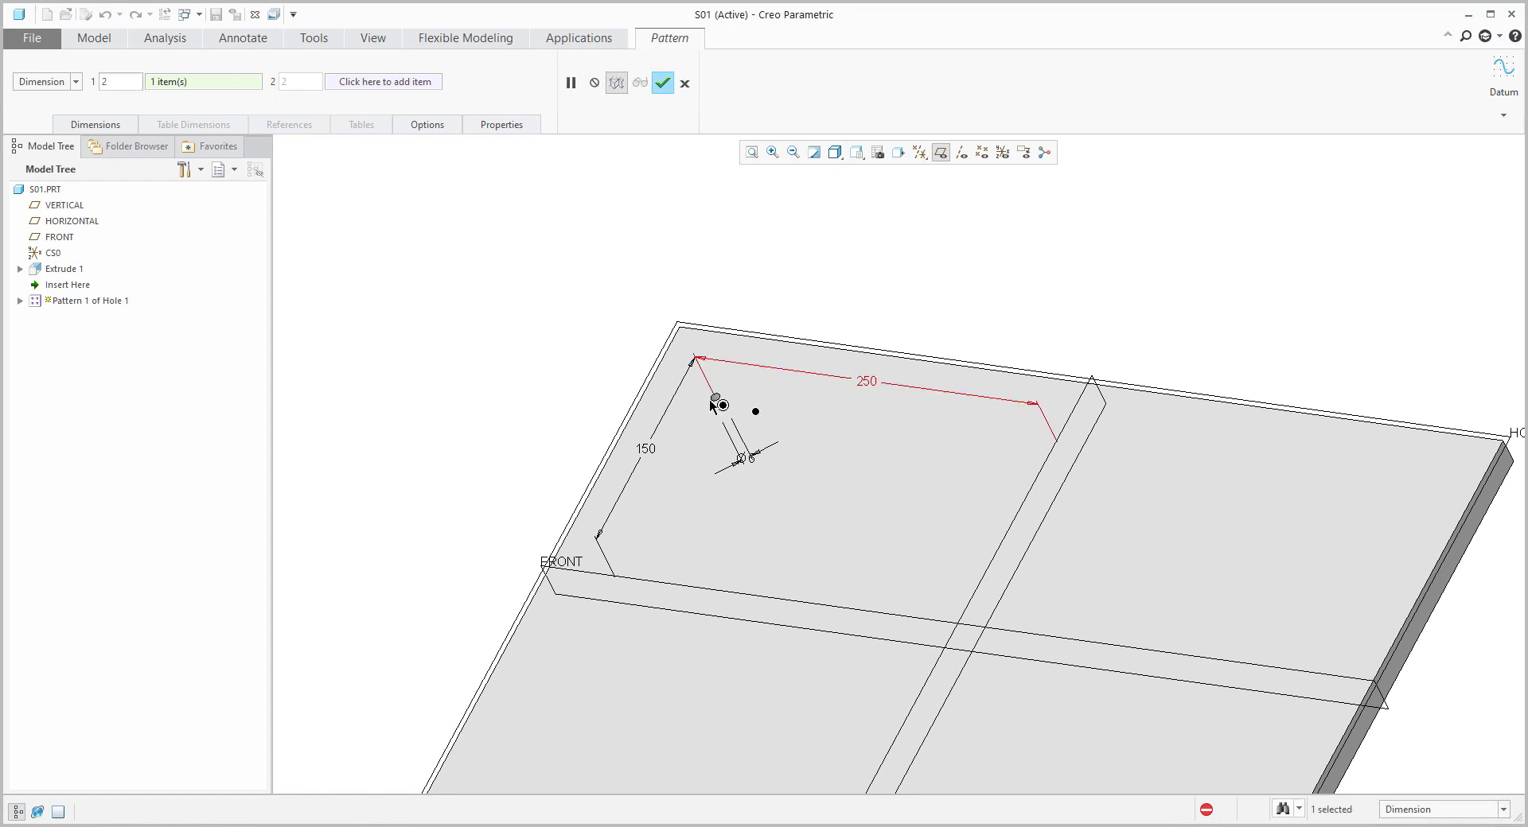
click(652, 460)
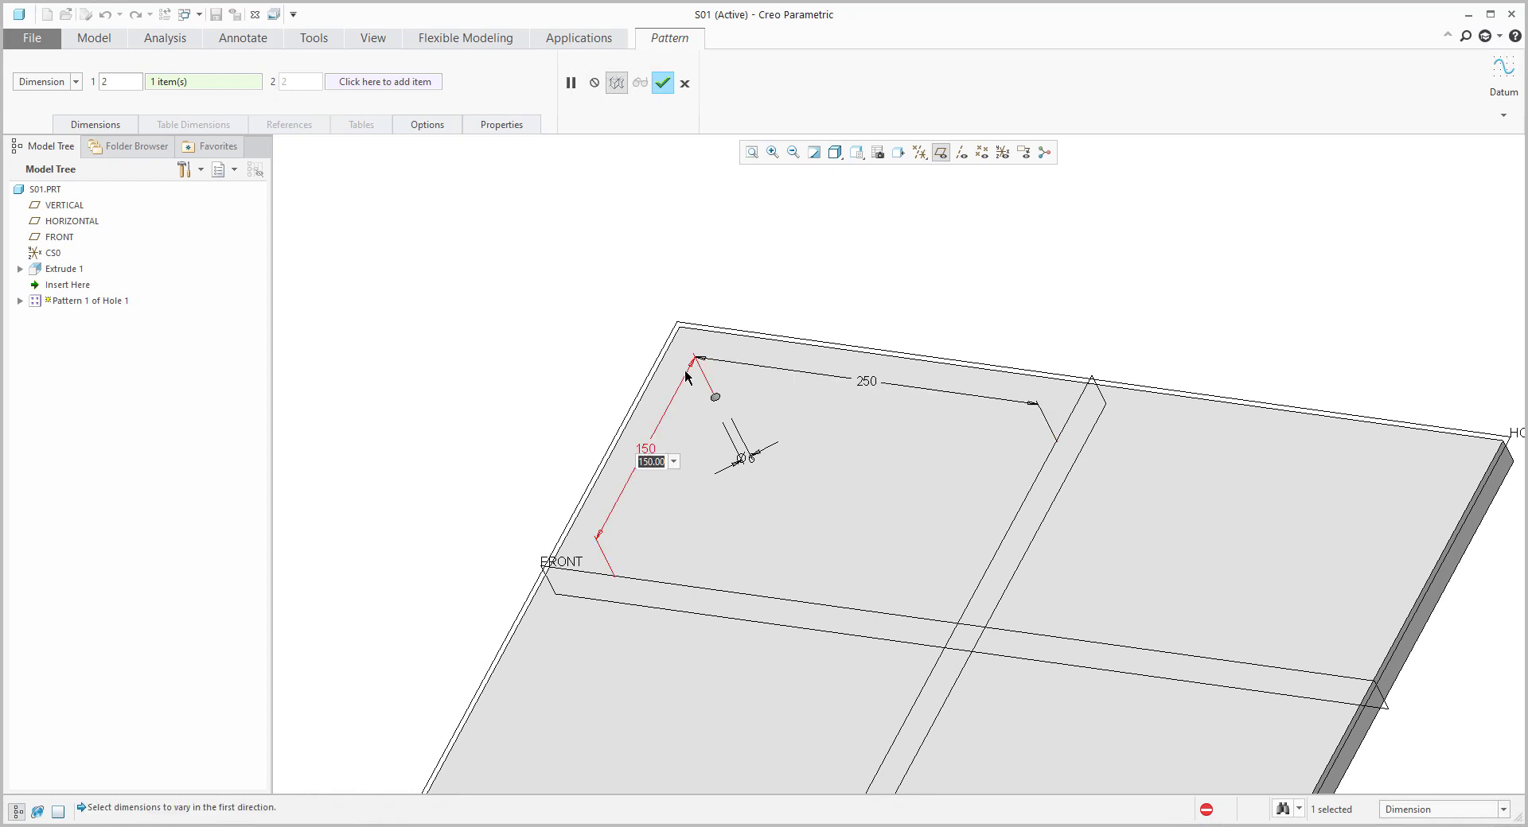
text(-25)
key(Return)
middle_drag(773, 488, 739, 478)
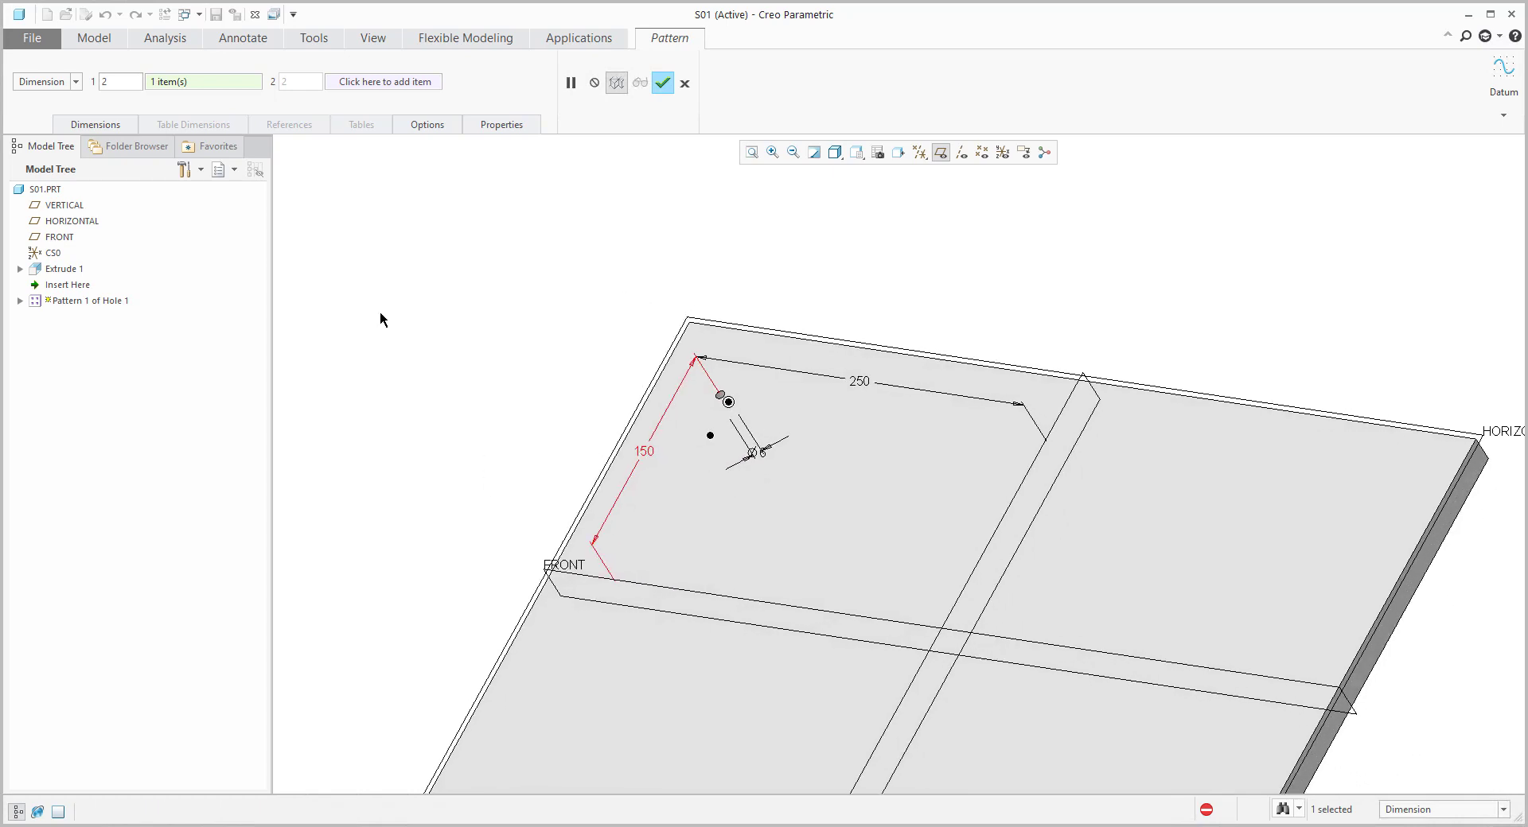
Add the 250 dimension to Direction 2 with a -25 increment and finish the 2×2 pattern.
click(95, 126)
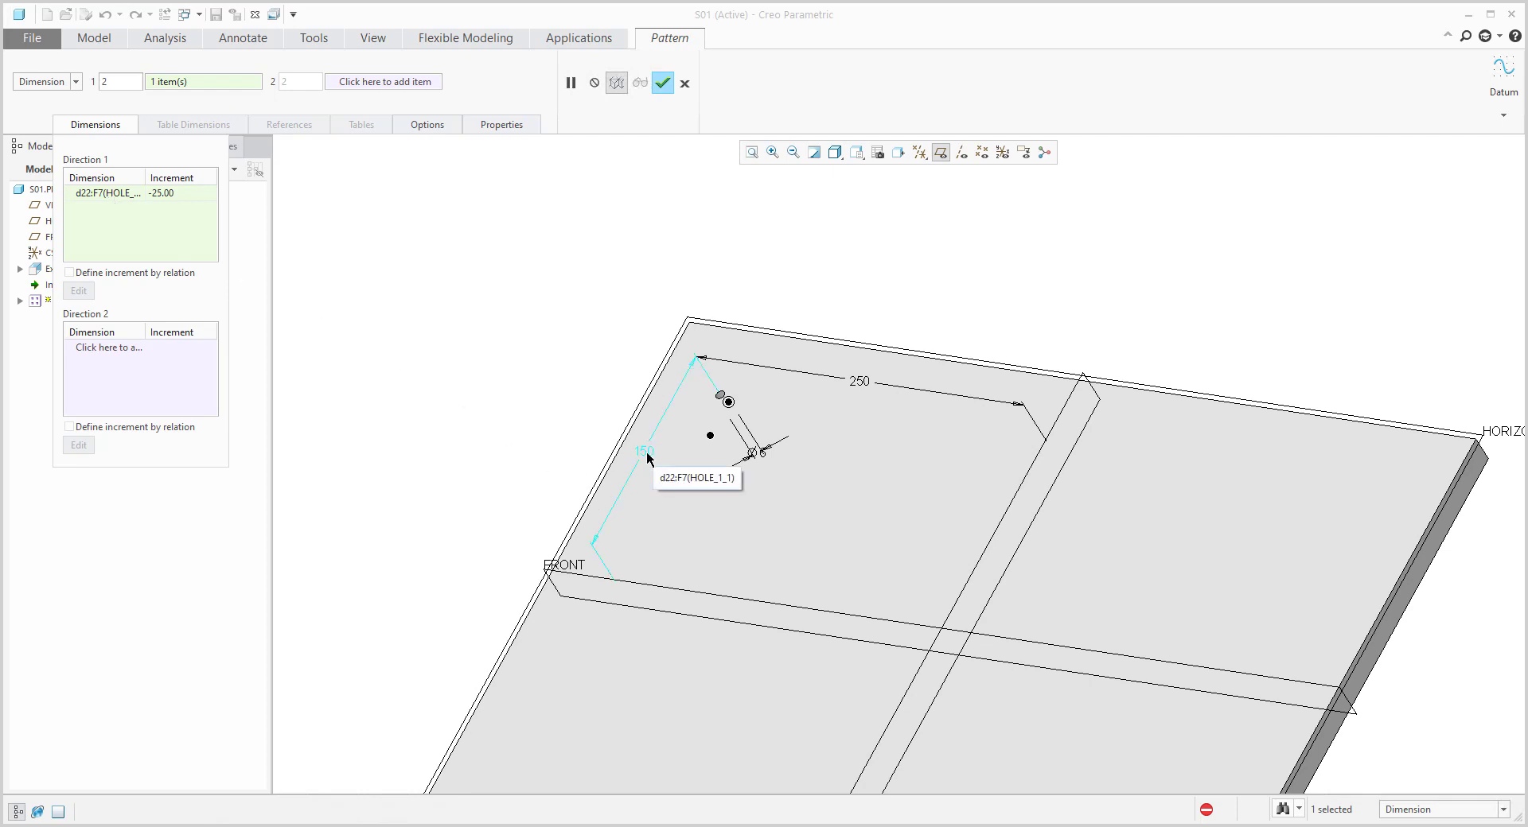
click(97, 350)
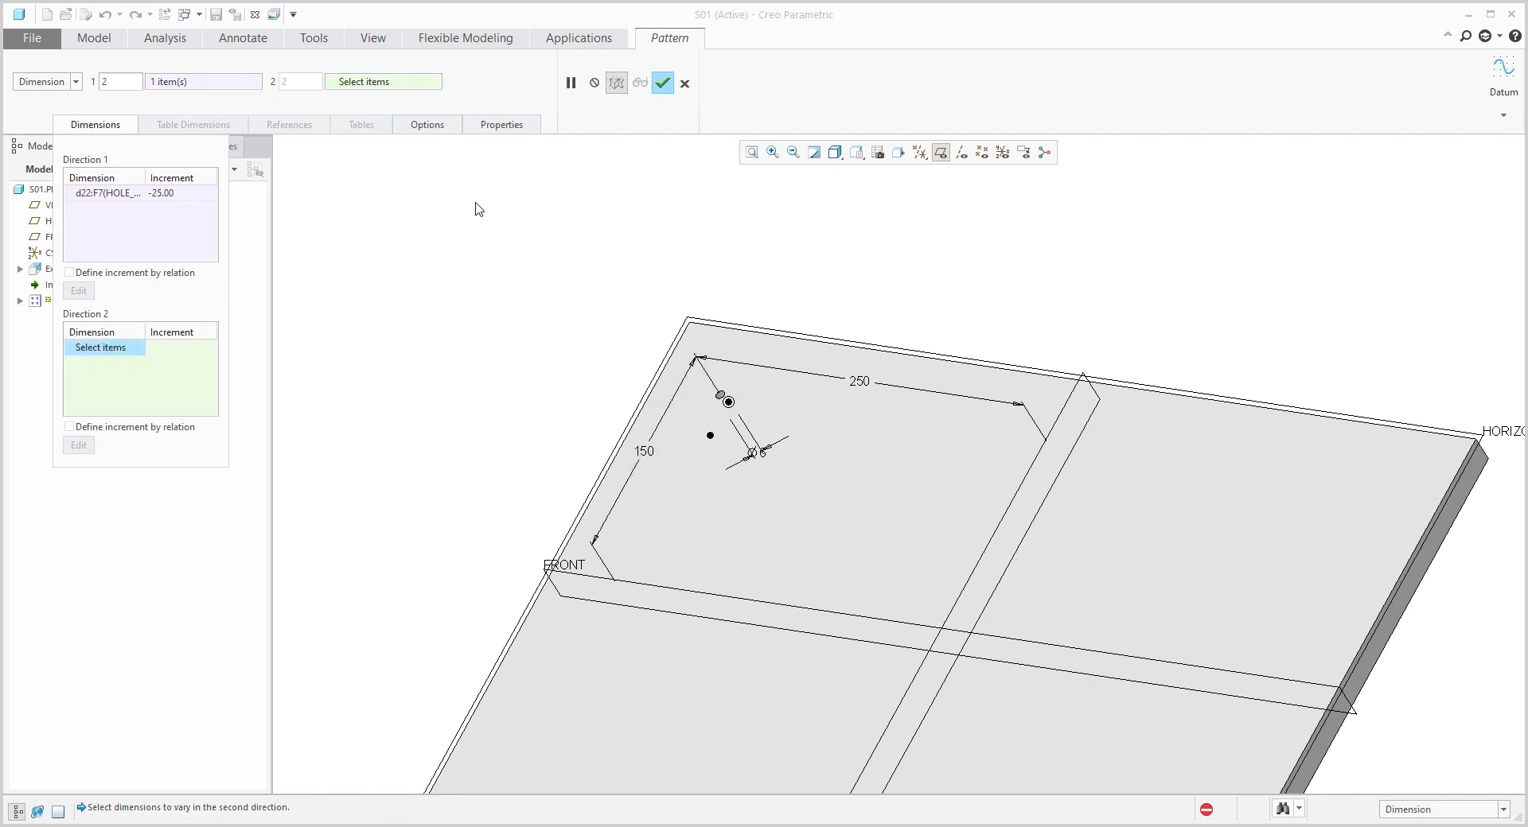
click(863, 384)
text(-25)
key(Return)
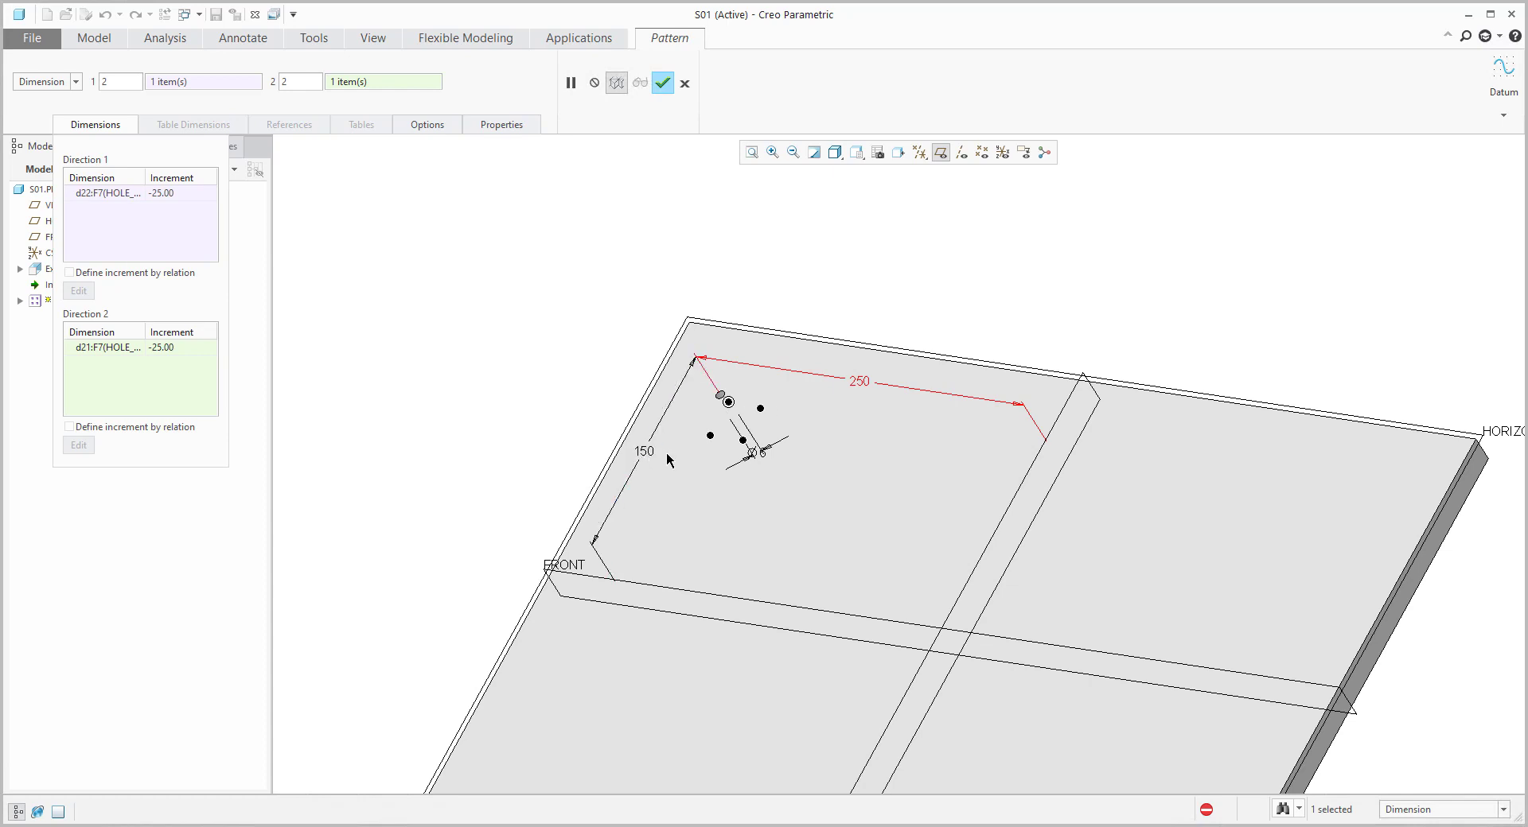
click(662, 83)
mouse_move(589, 311)
middle_down()
mouse_move(608, 305)
mouse_move(585, 290)
middle_up()
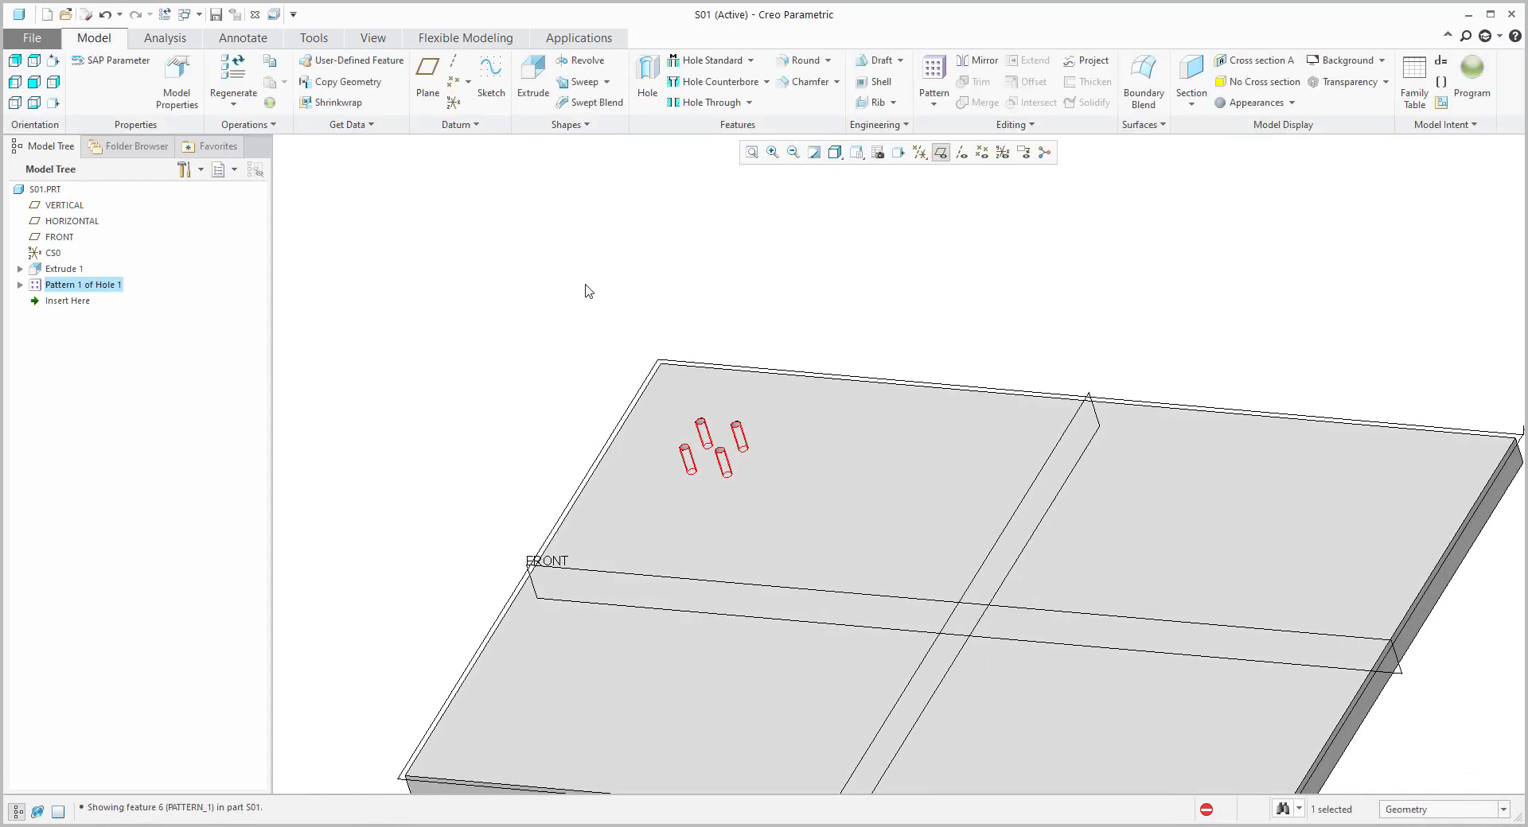
scroll(588, 291, up, 2)
click(537, 250)
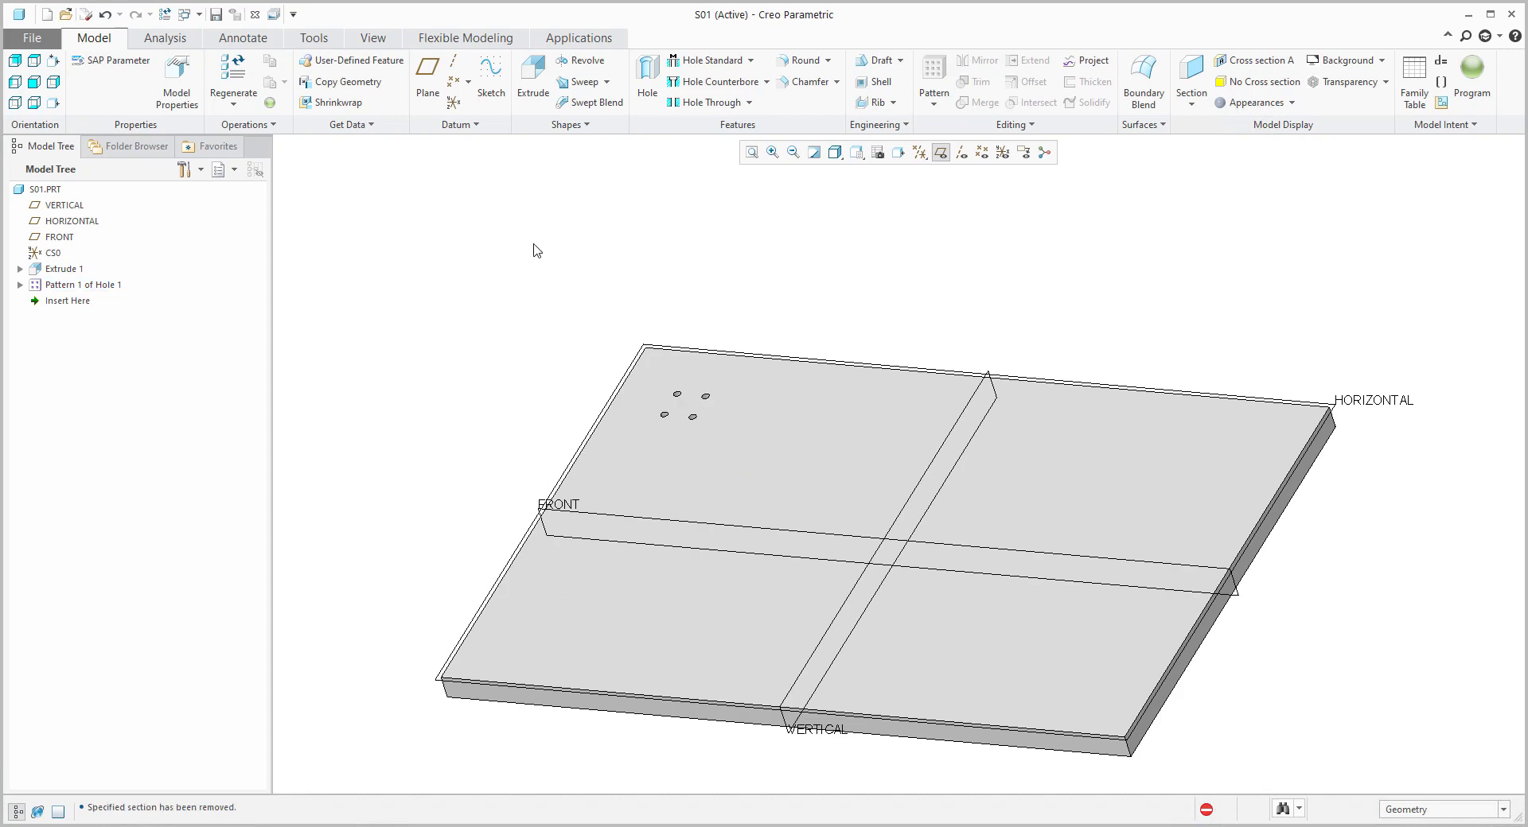
click(90, 286)
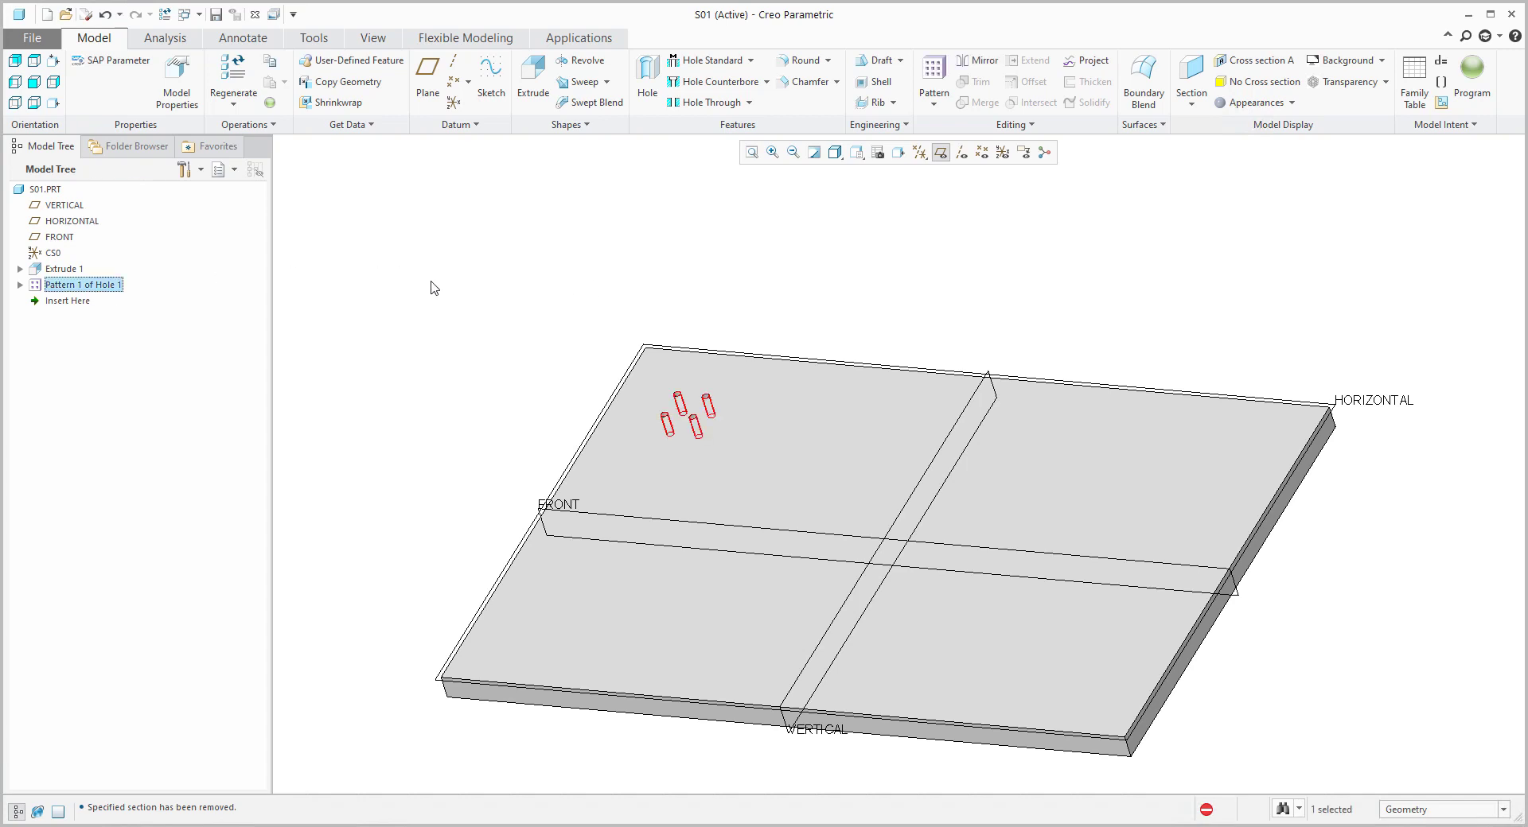
Pattern the four-hole group along the VERTICAL plane with 500 spacing.
click(935, 70)
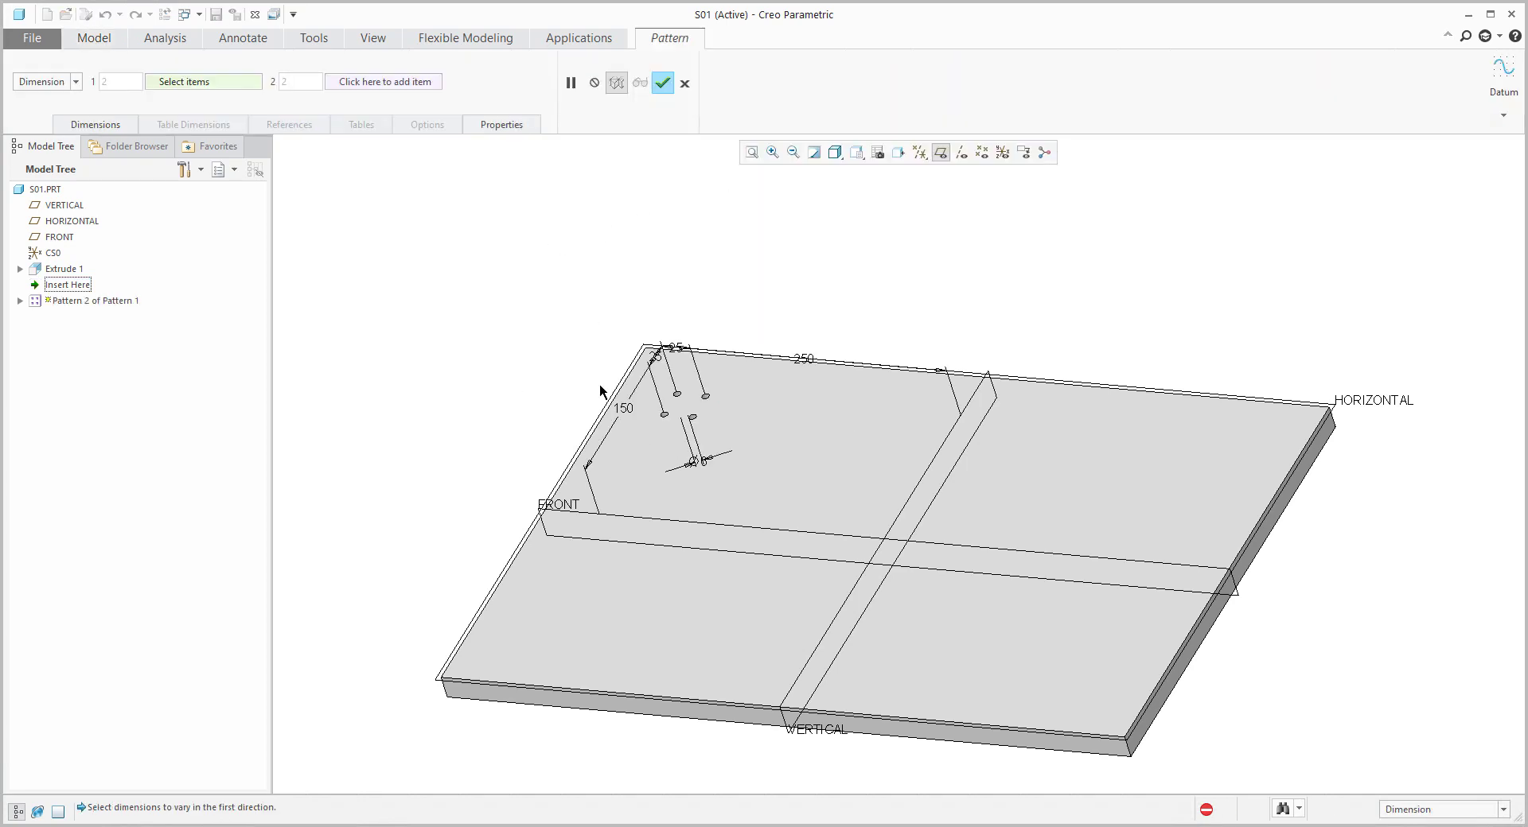
click(51, 86)
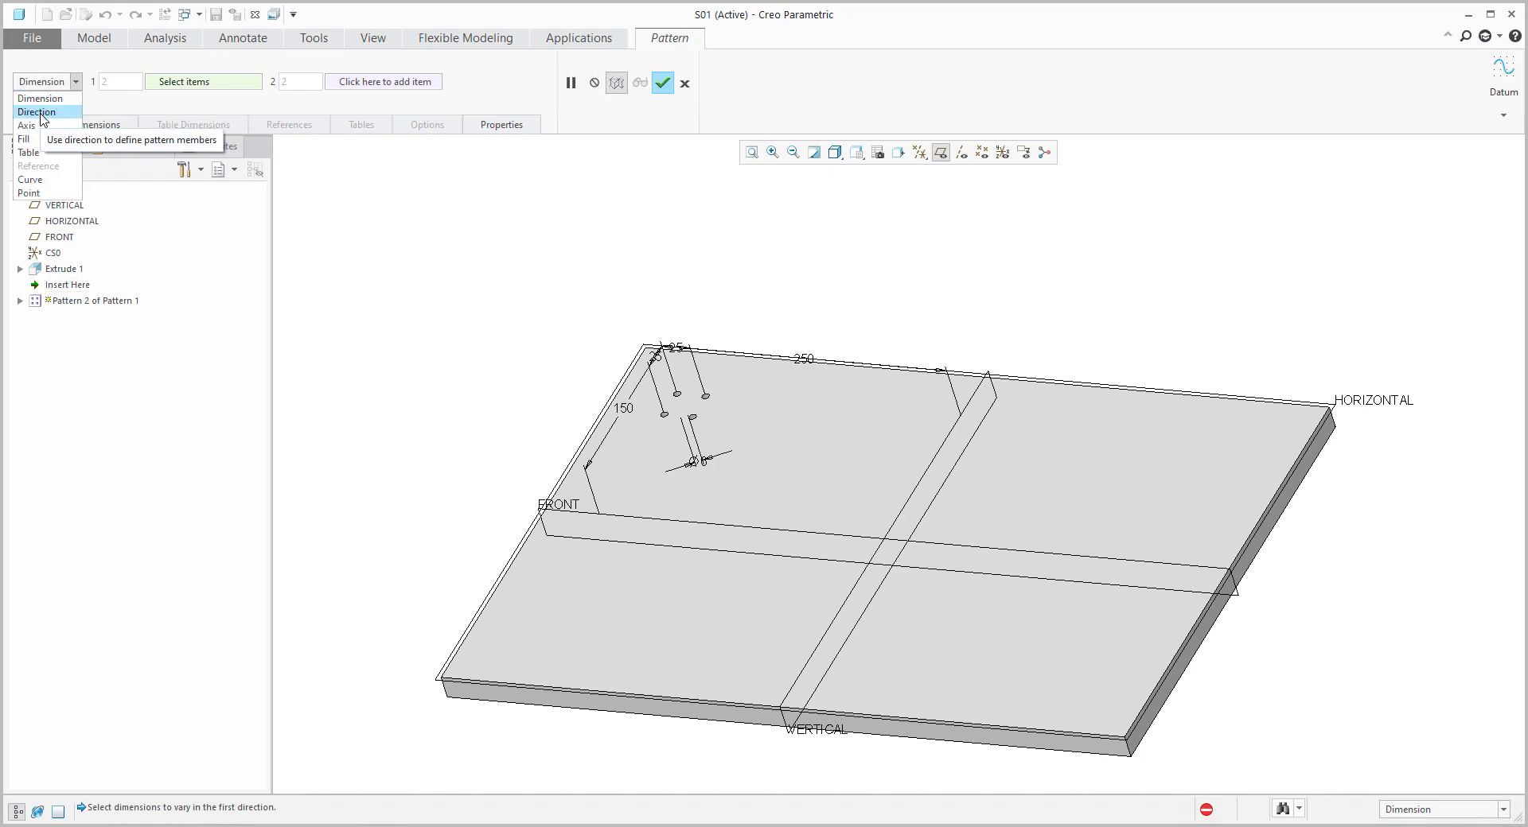
click(40, 112)
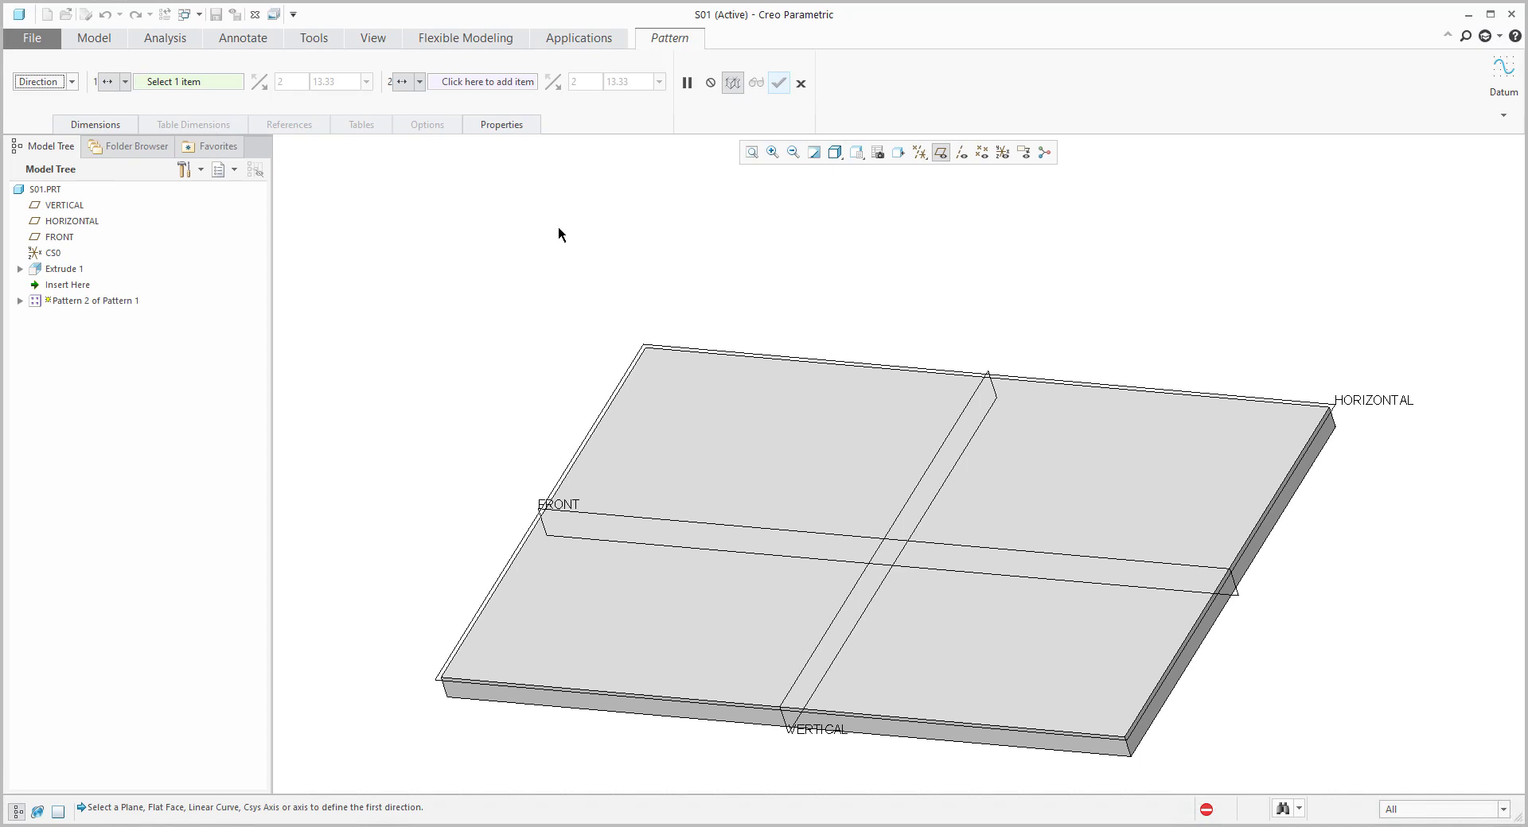
click(956, 427)
drag(691, 389, 1062, 433)
double_click(874, 450)
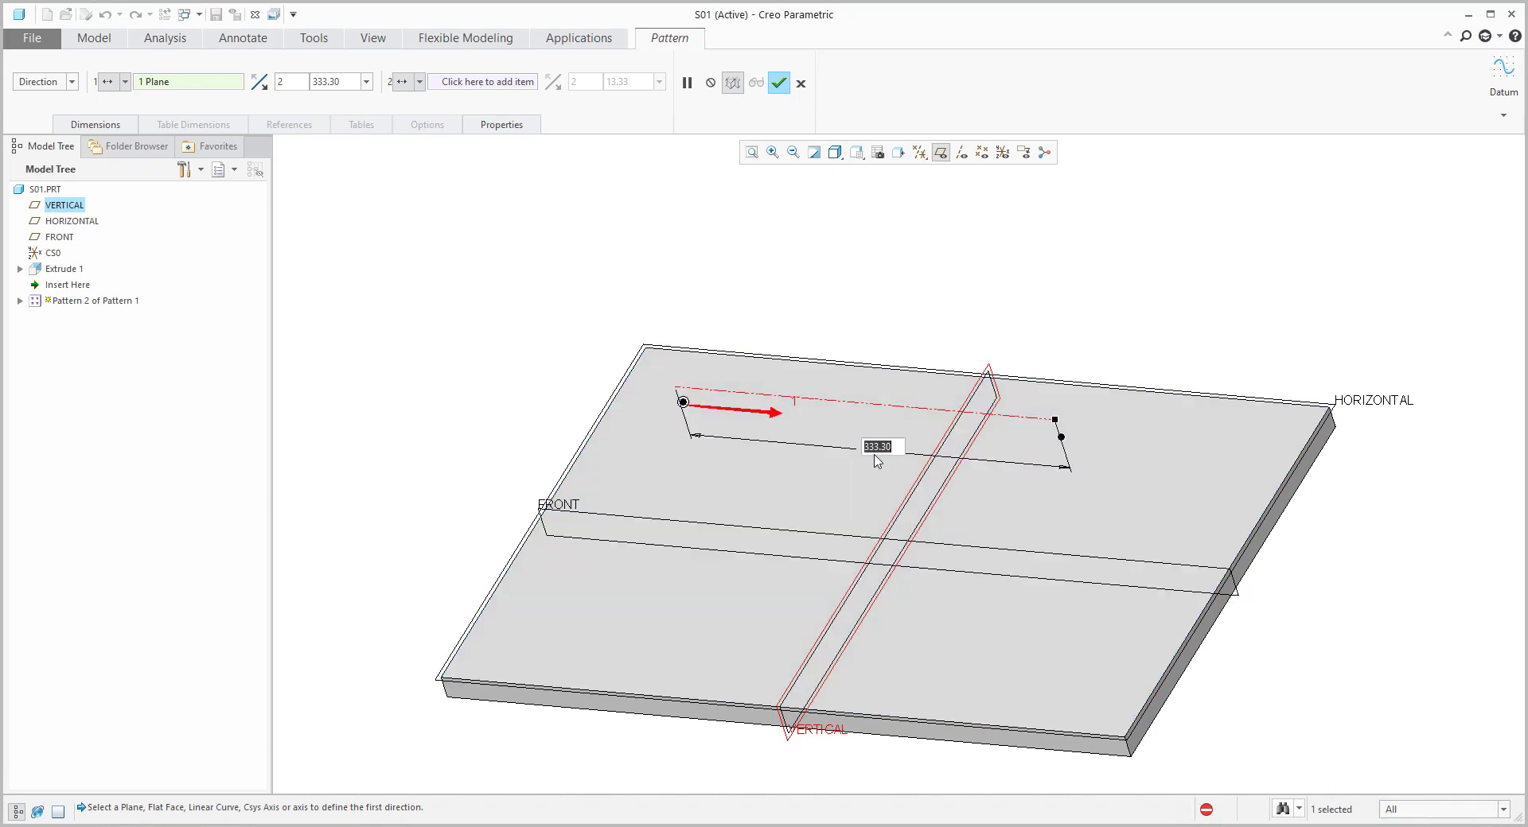
text(500)
key(Return)
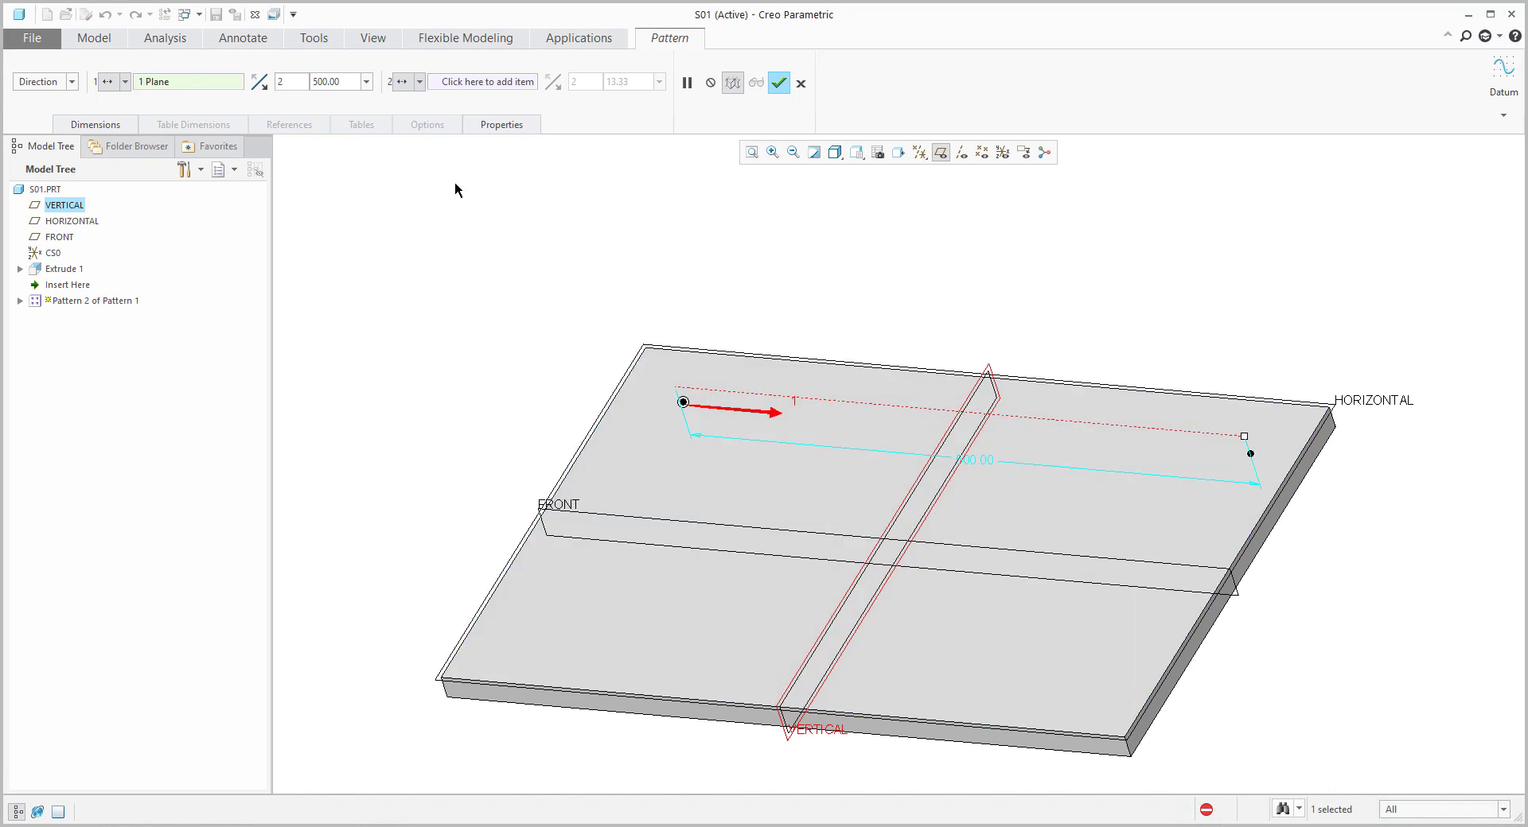
Add FRONT as the second direction with 300 spacing and finish the pattern.
click(481, 81)
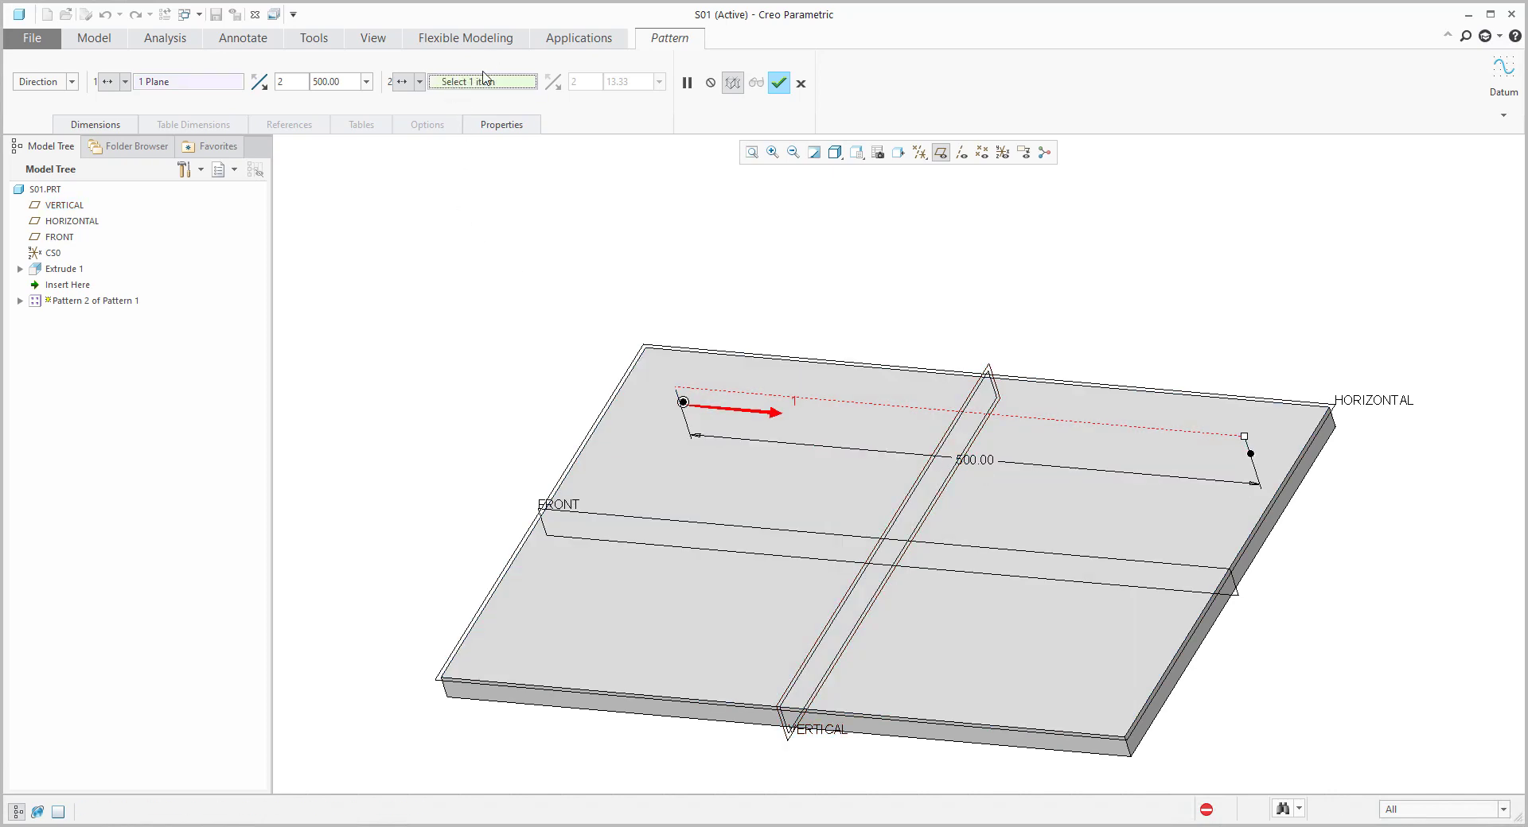
click(638, 523)
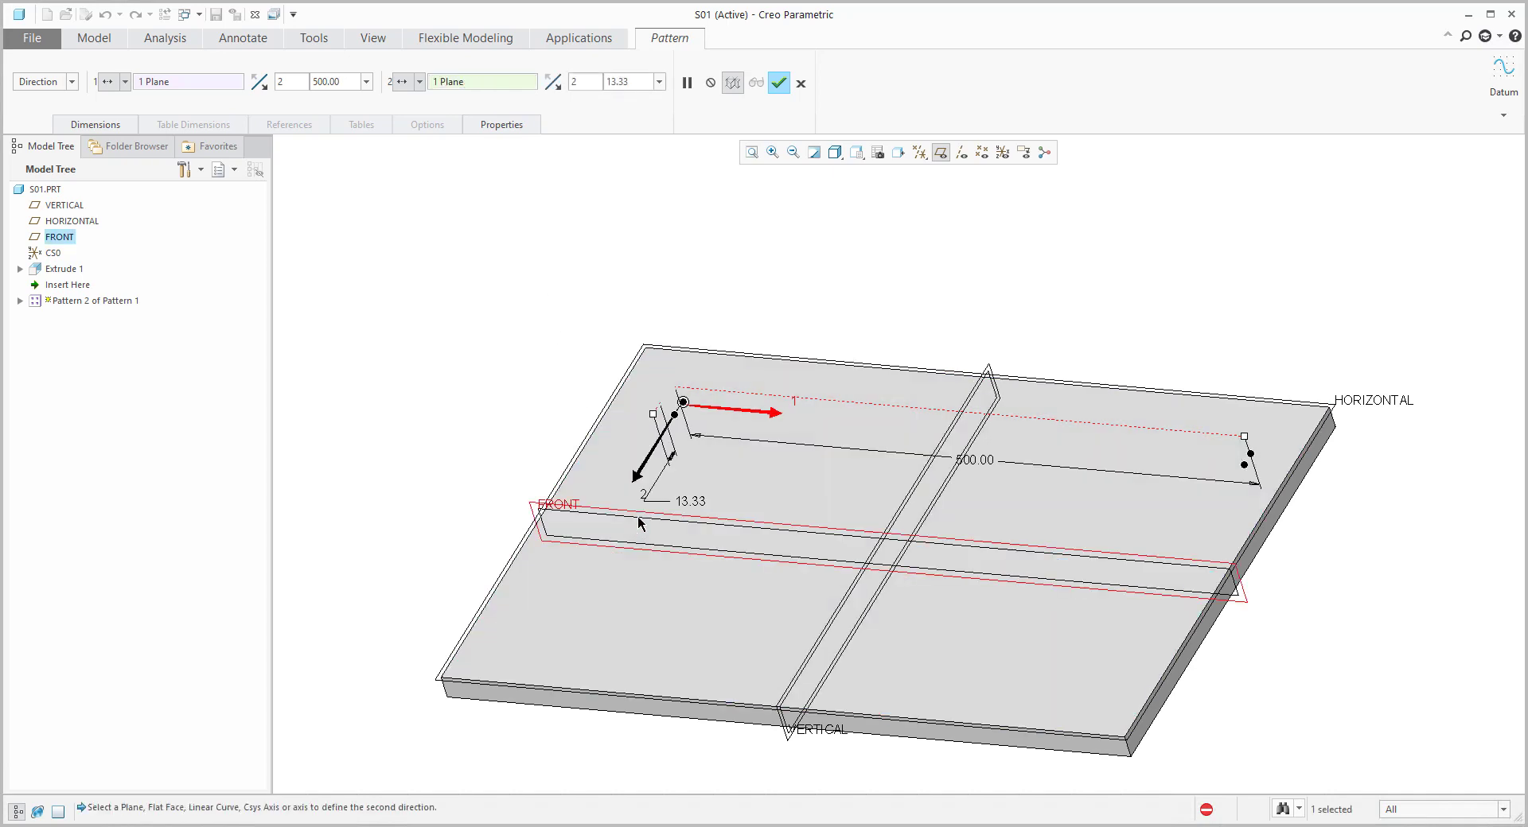
drag(604, 491, 565, 555)
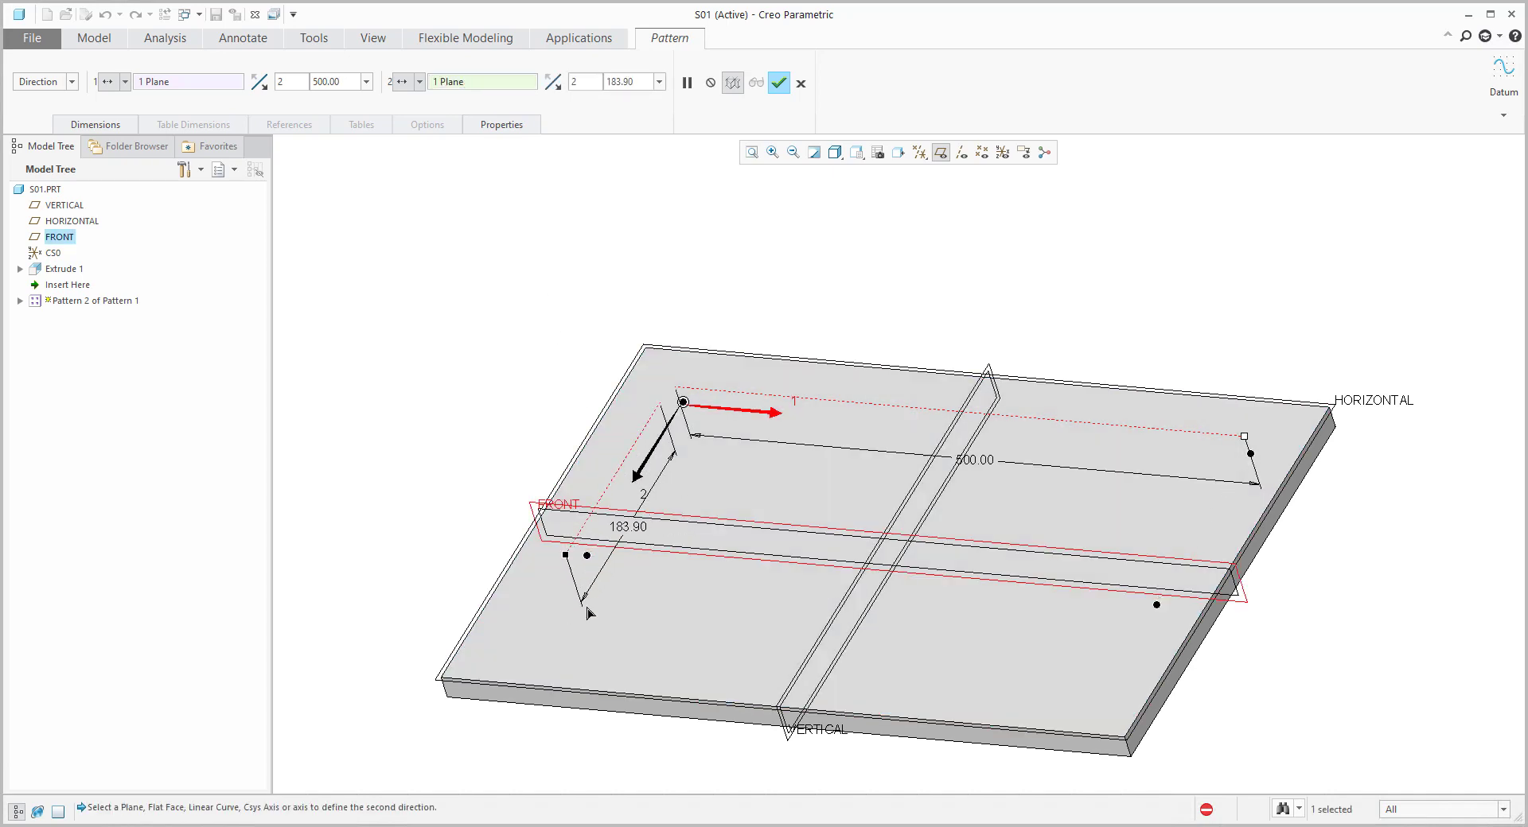
double_click(627, 524)
text(300)
key(Return)
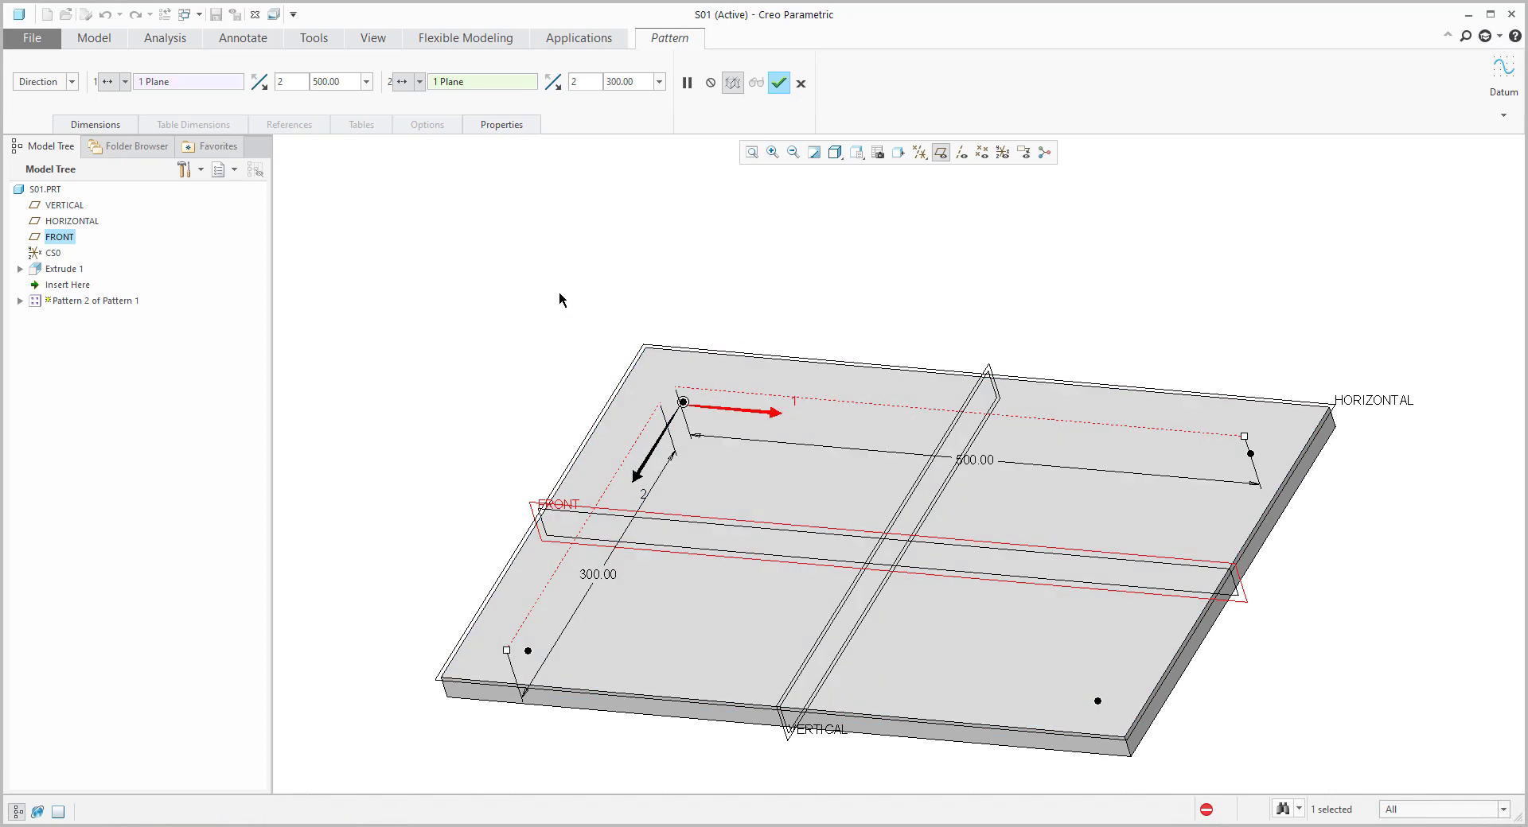
click(779, 82)
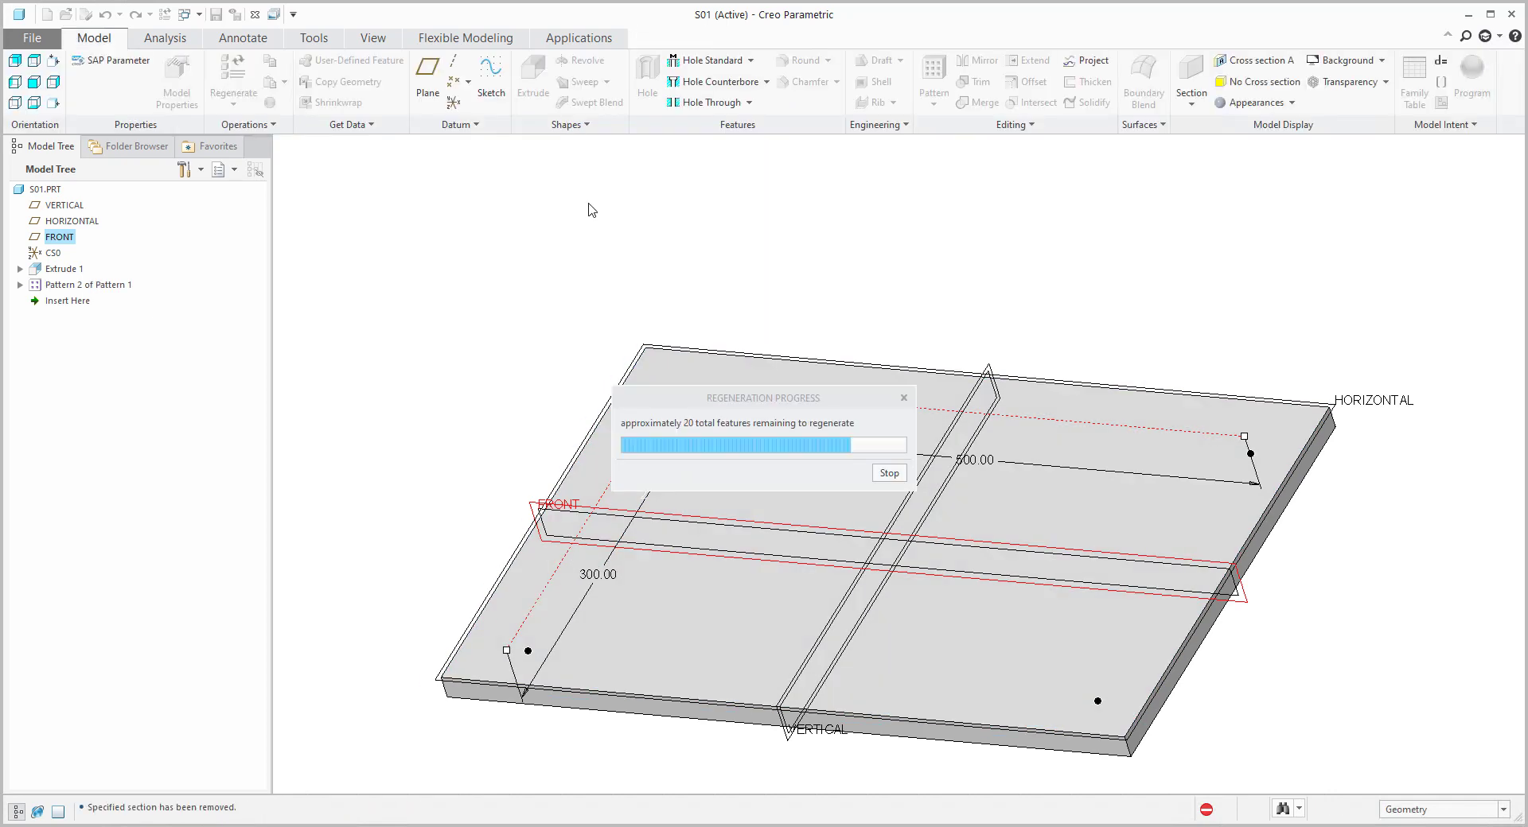
middle_drag(811, 375, 801, 363)
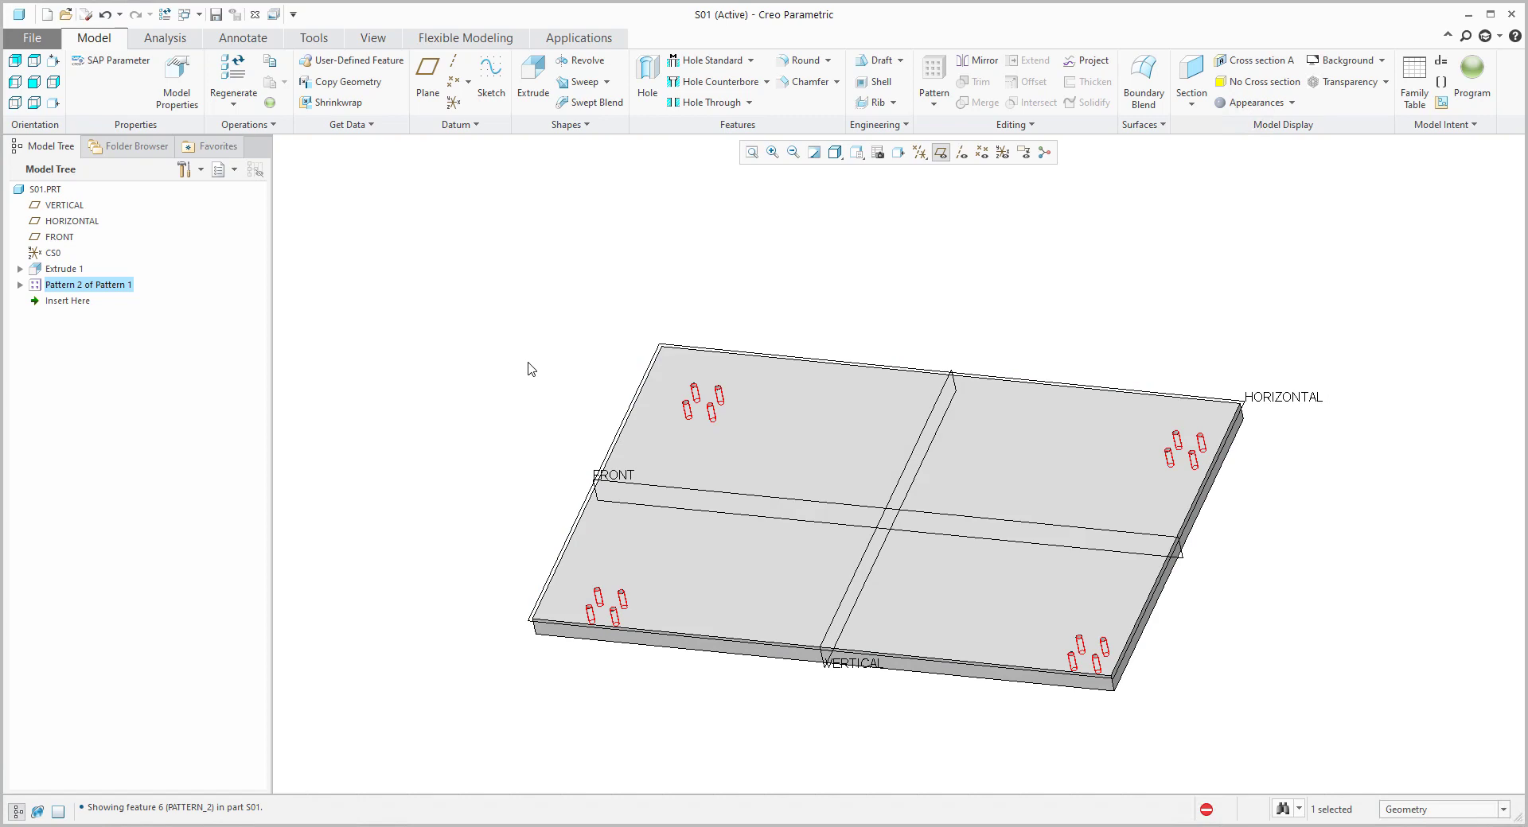
click(487, 358)
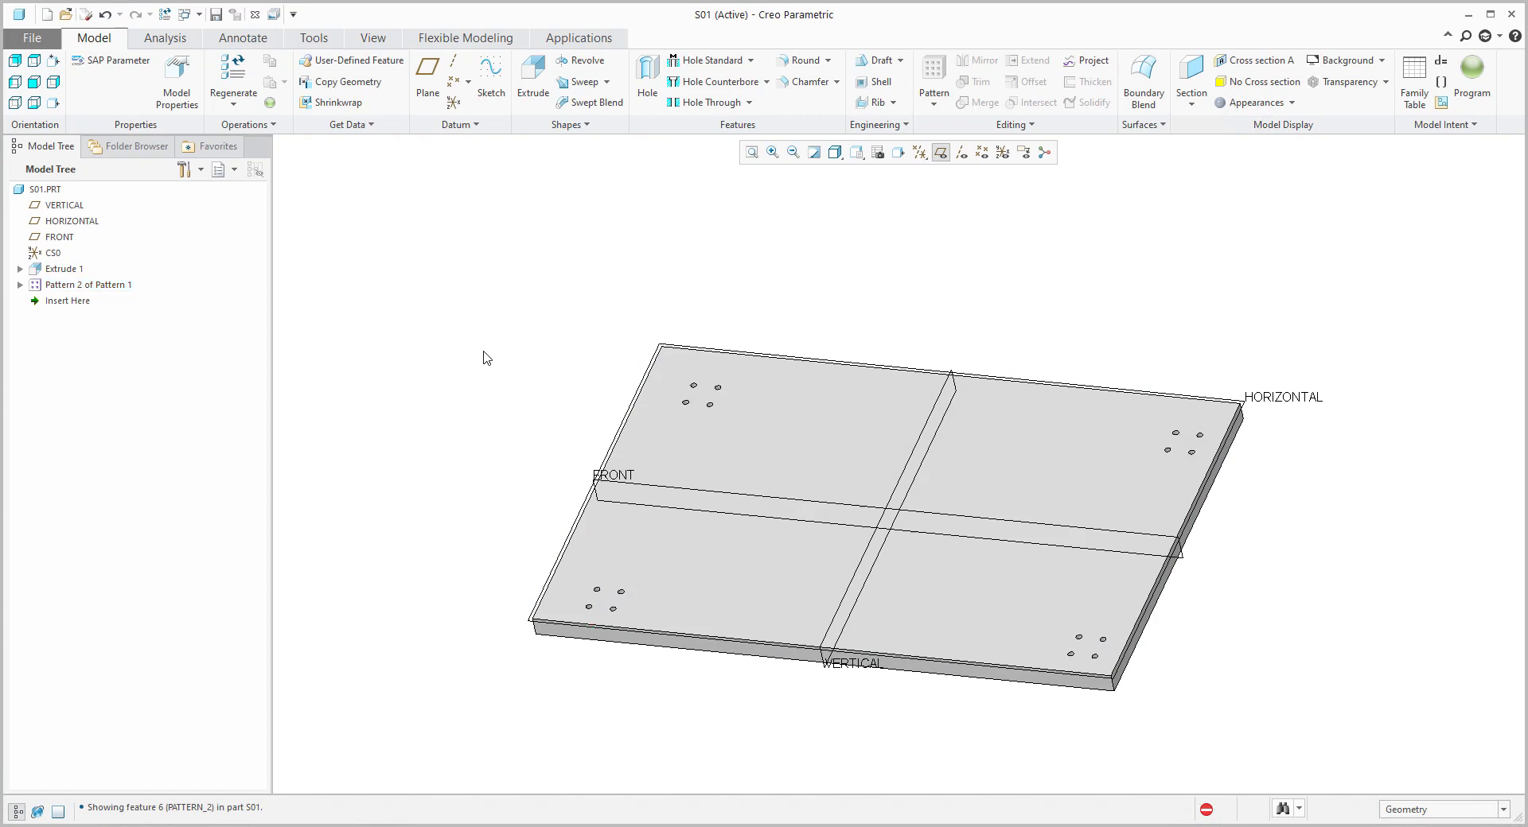
scroll(672, 449, up, 6)
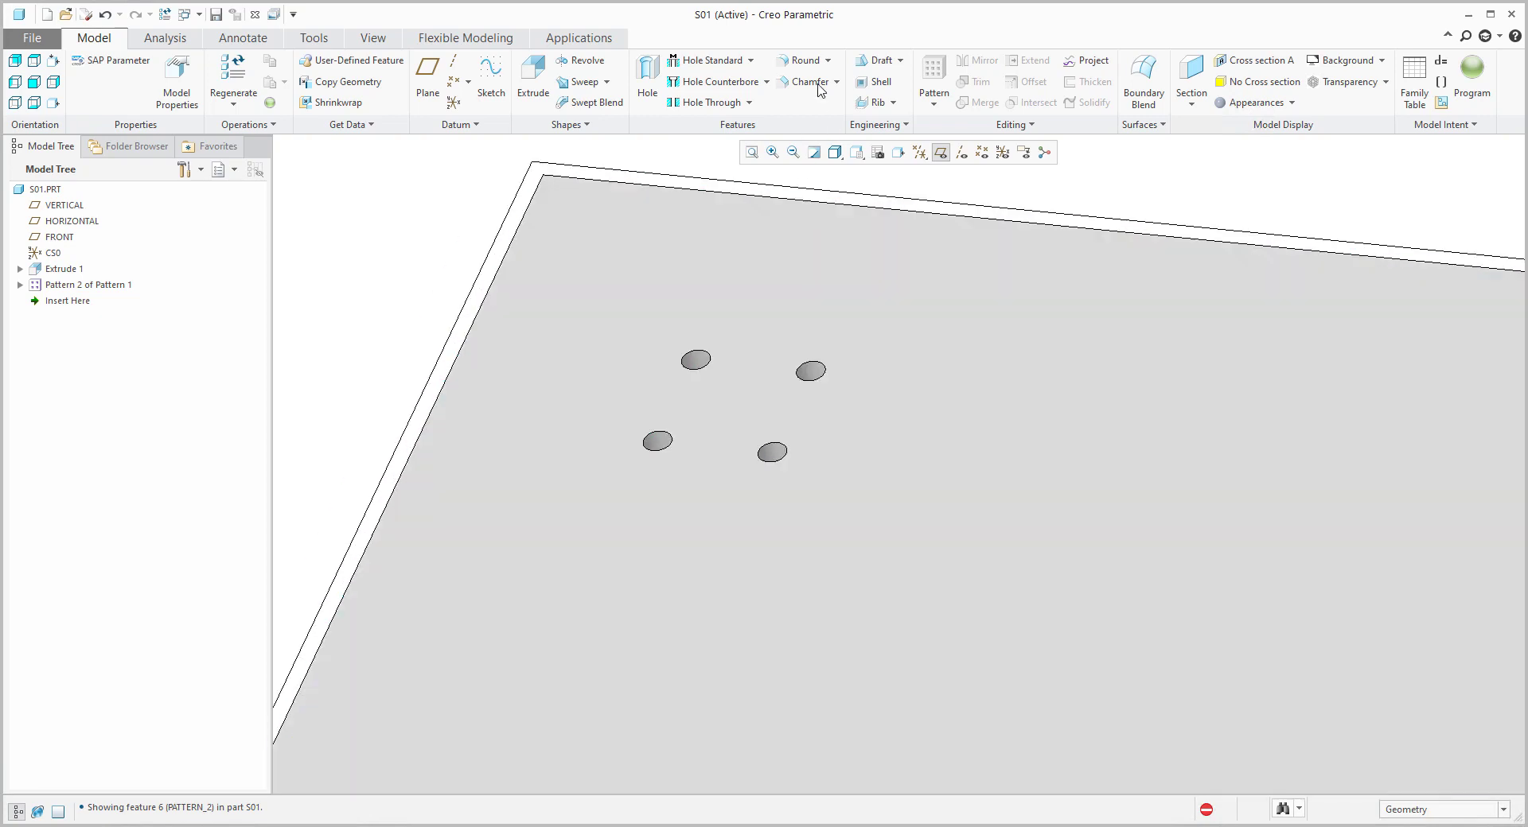
click(805, 82)
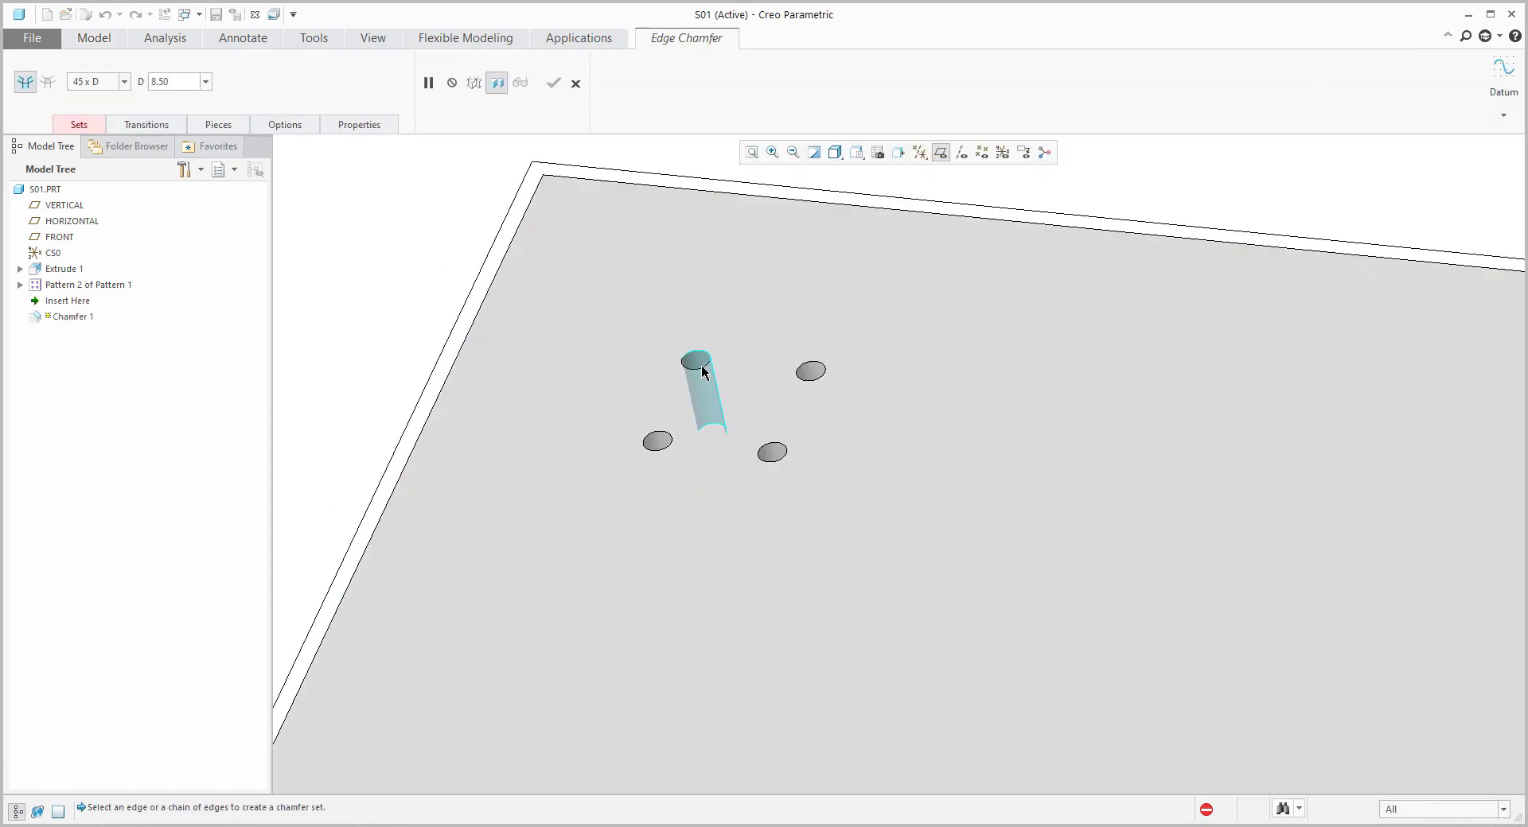
Chamfer the top-left hole's edge by 0.5, then start a pattern of Chamfer 1.
click(702, 366)
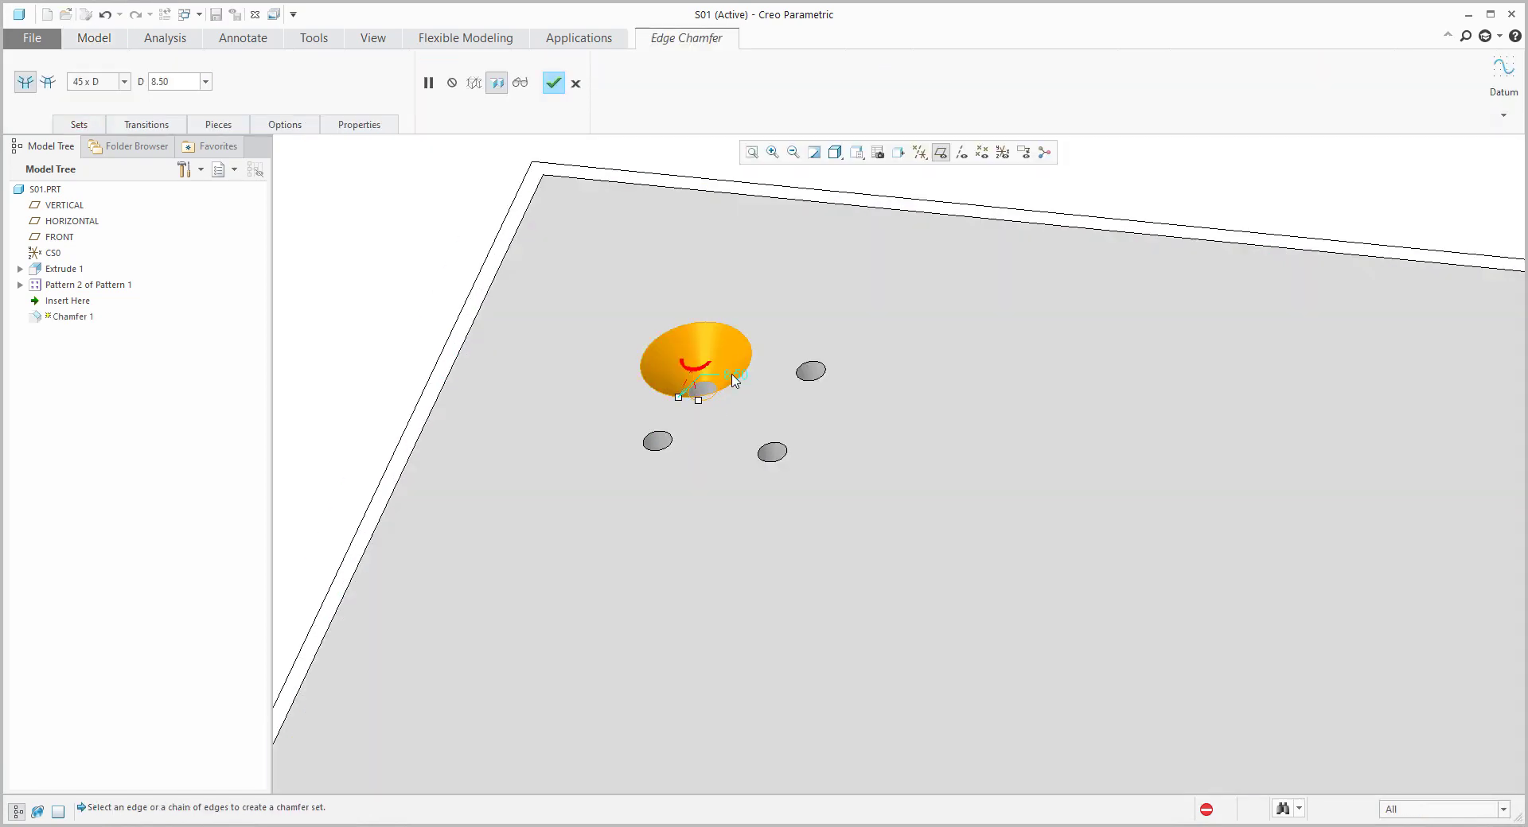
text(0.5)
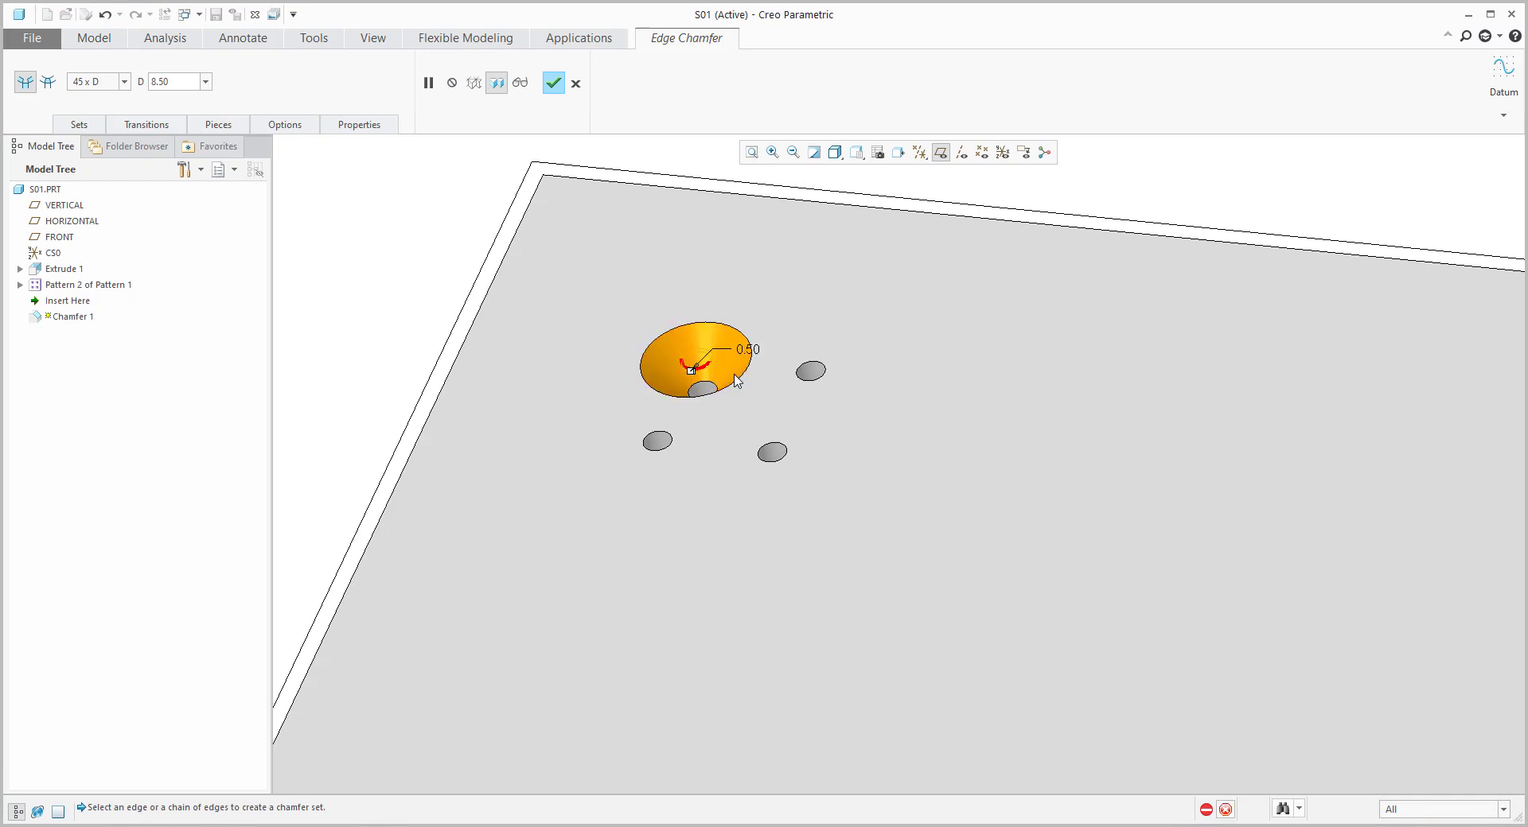
key(Return)
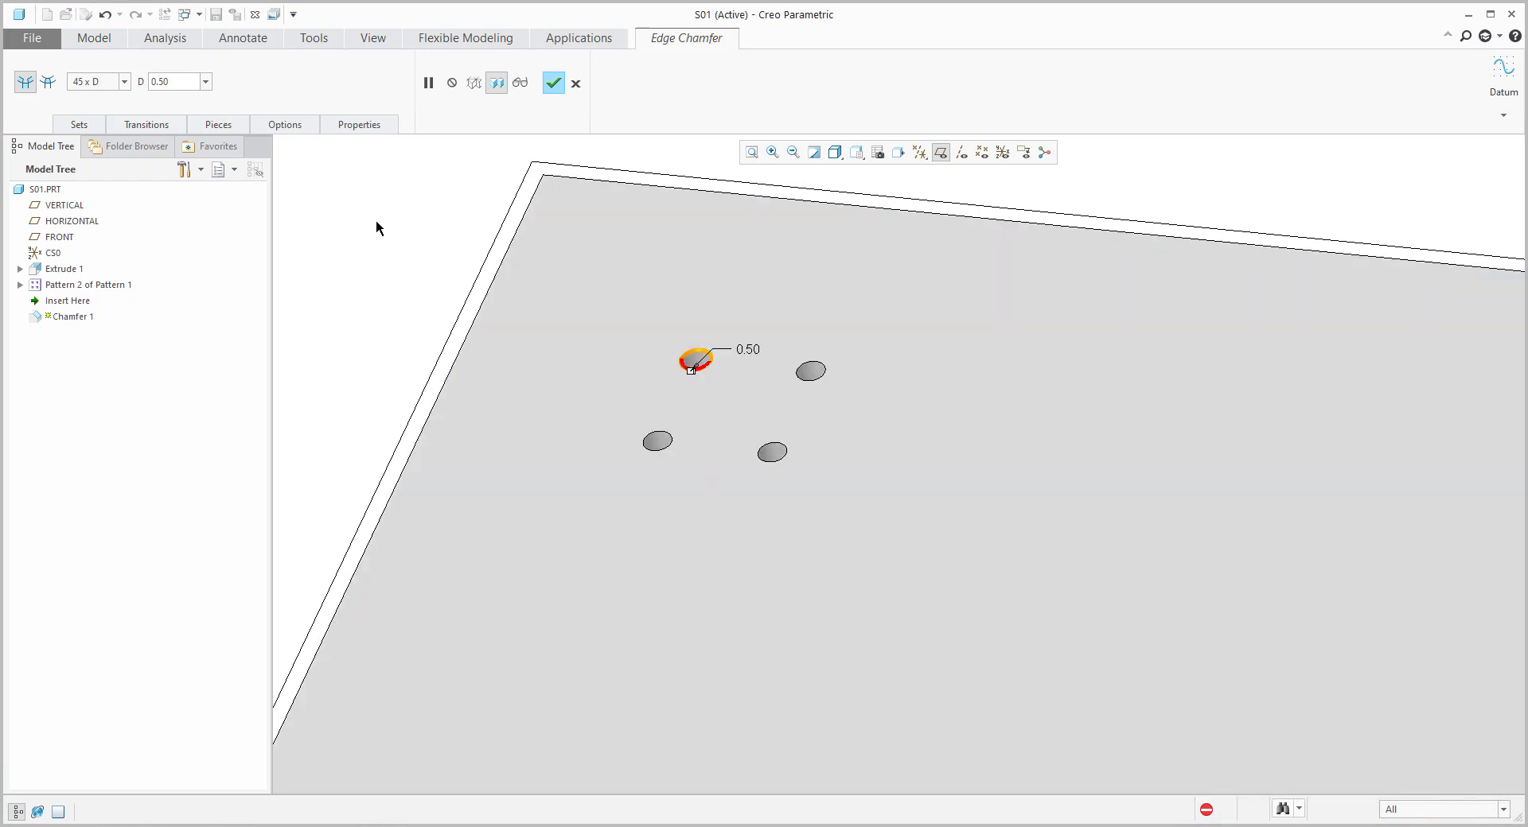
middle_click(376, 222)
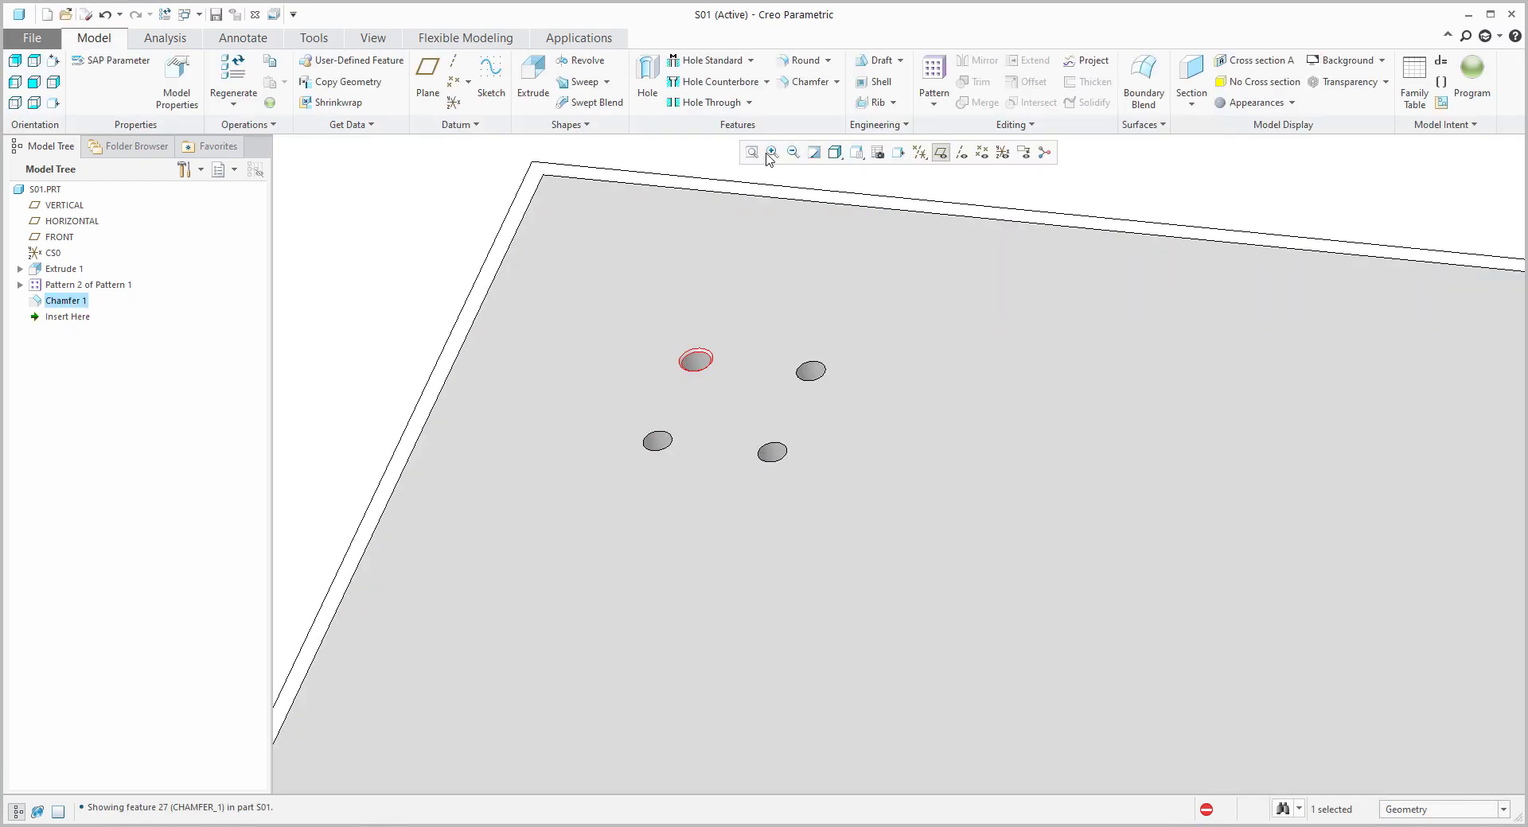
click(934, 73)
scroll(434, 266, down, 5)
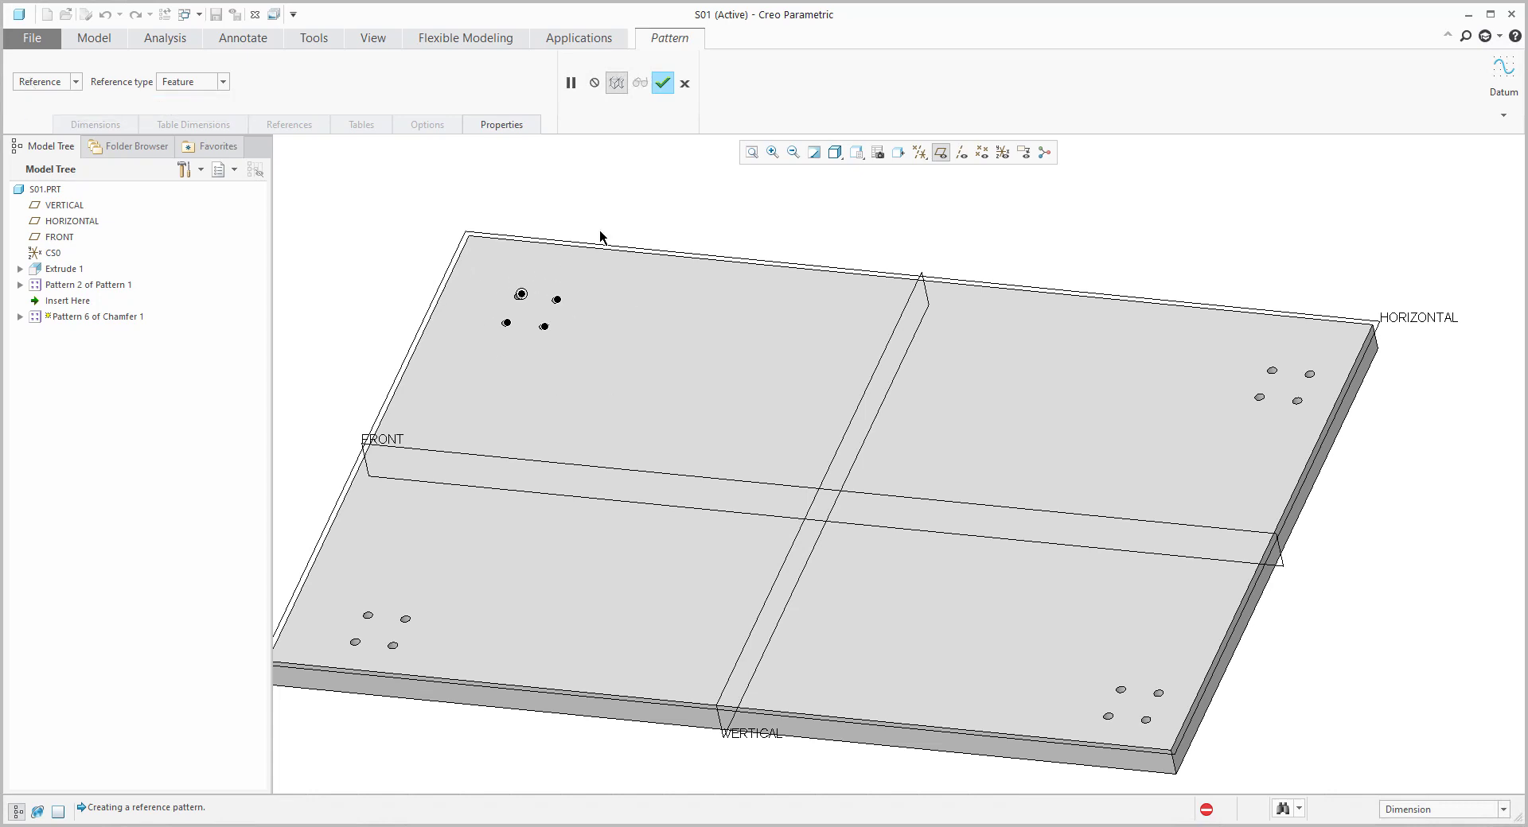
Finish the chamfer reference pattern, then reopen it for editing.
click(662, 83)
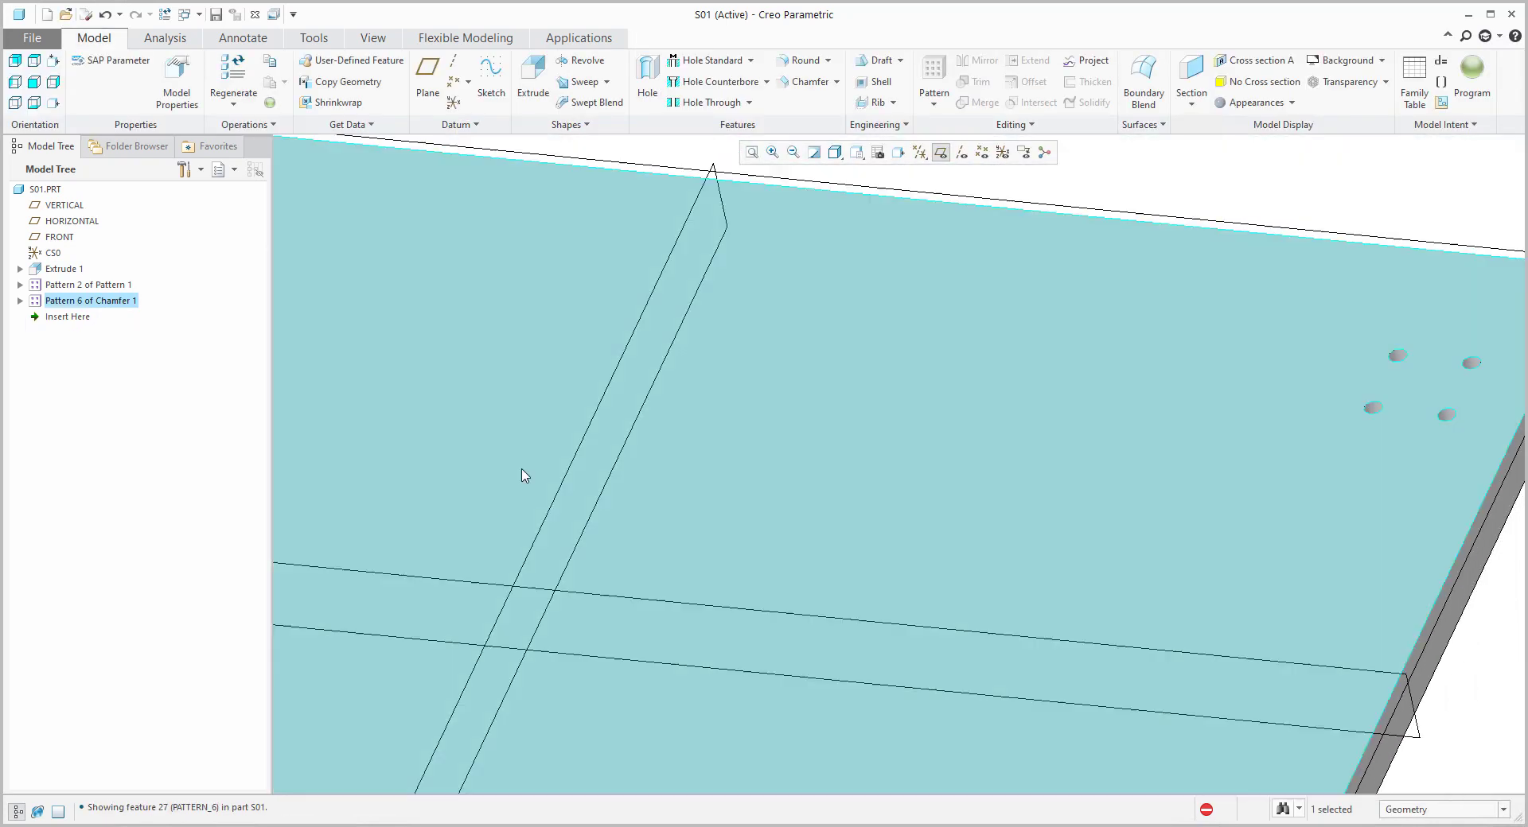
right_click(69, 301)
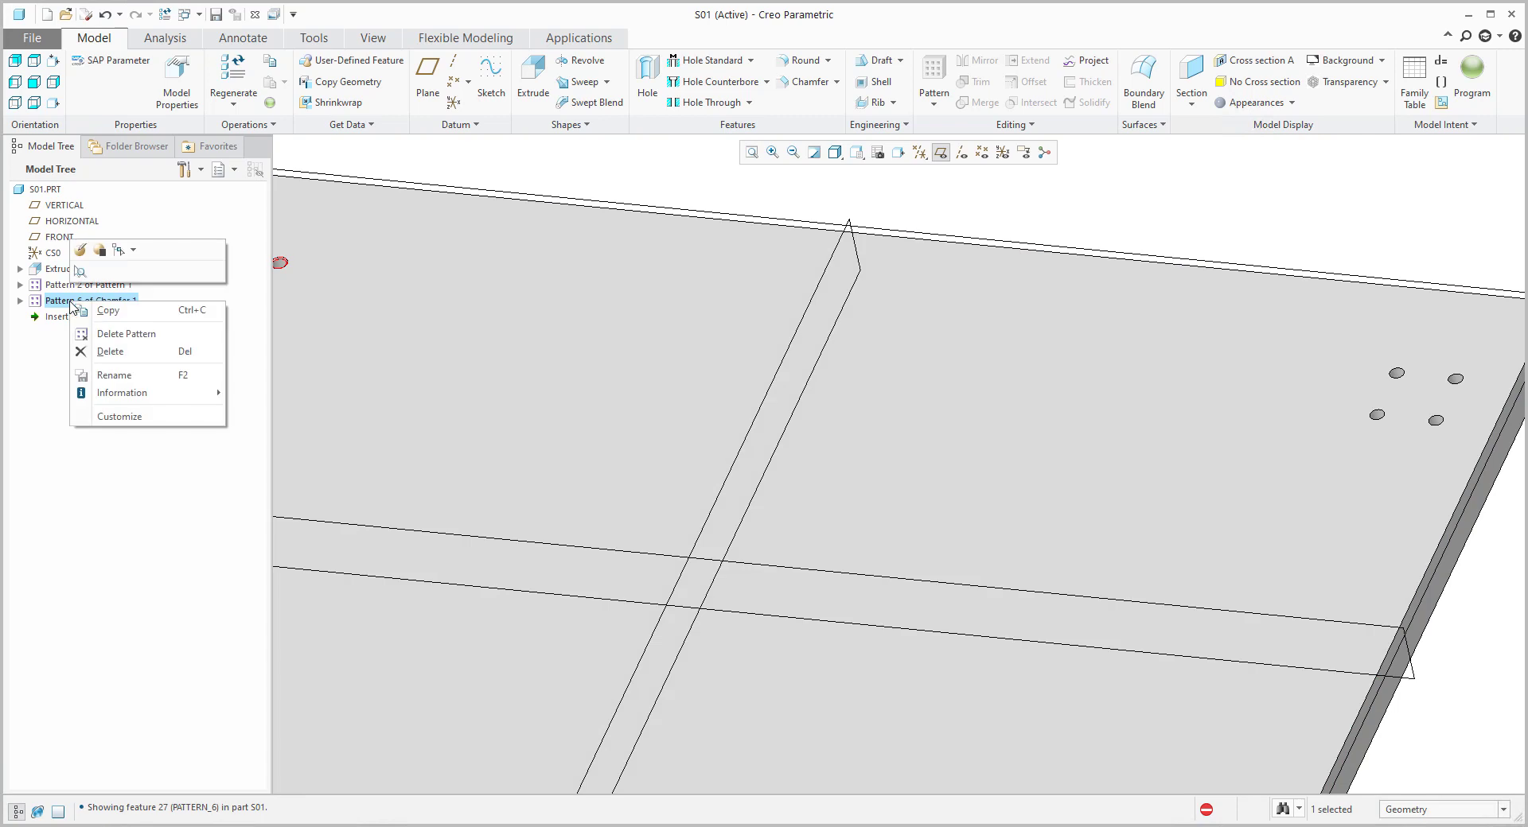
click(81, 250)
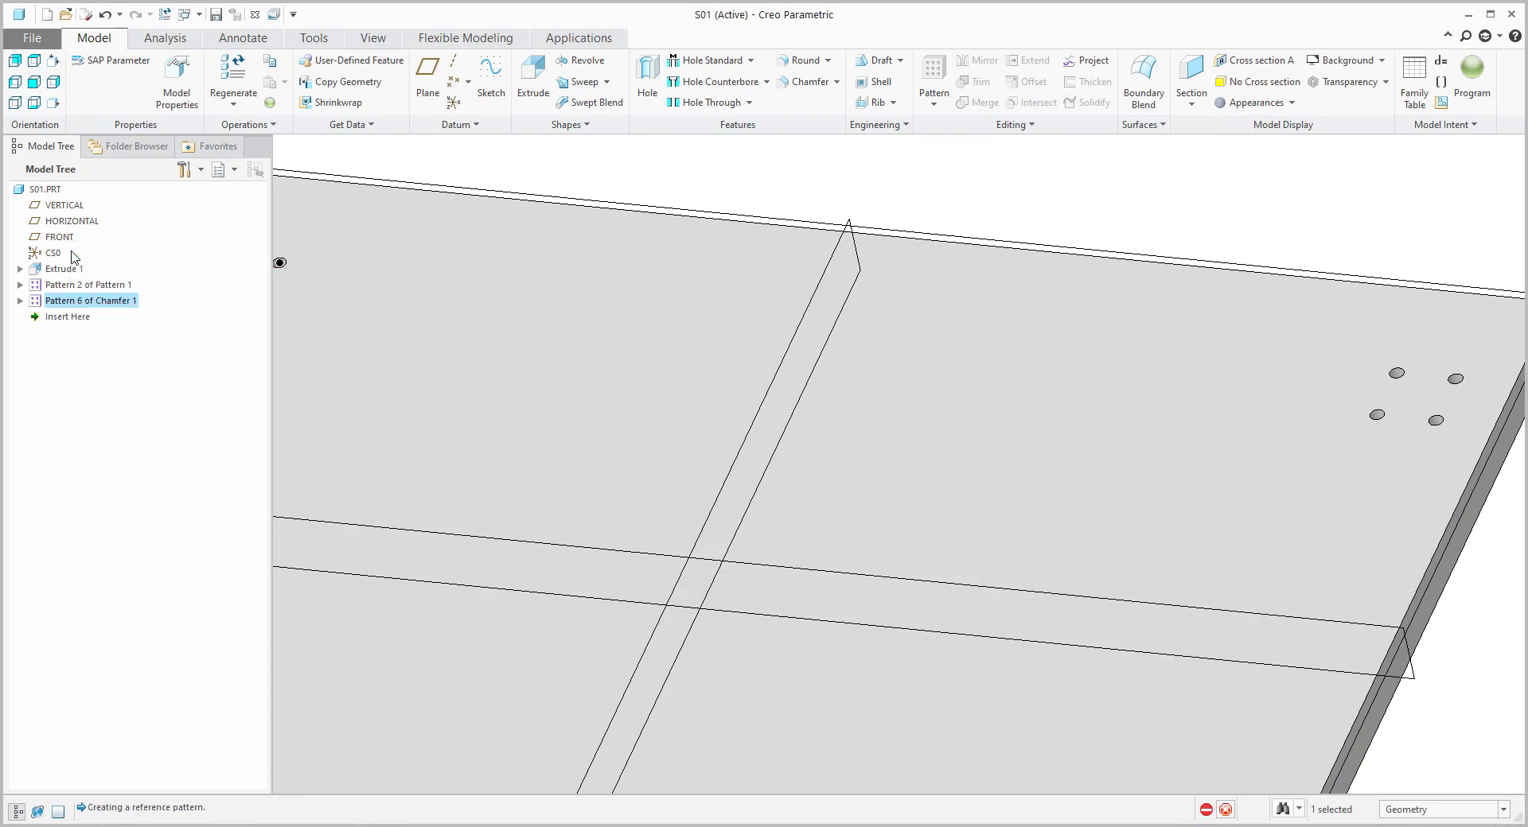
scroll(871, 471, up, 3)
Set the pattern reference type to Both and complete the chamfer pattern.
click(194, 82)
click(173, 113)
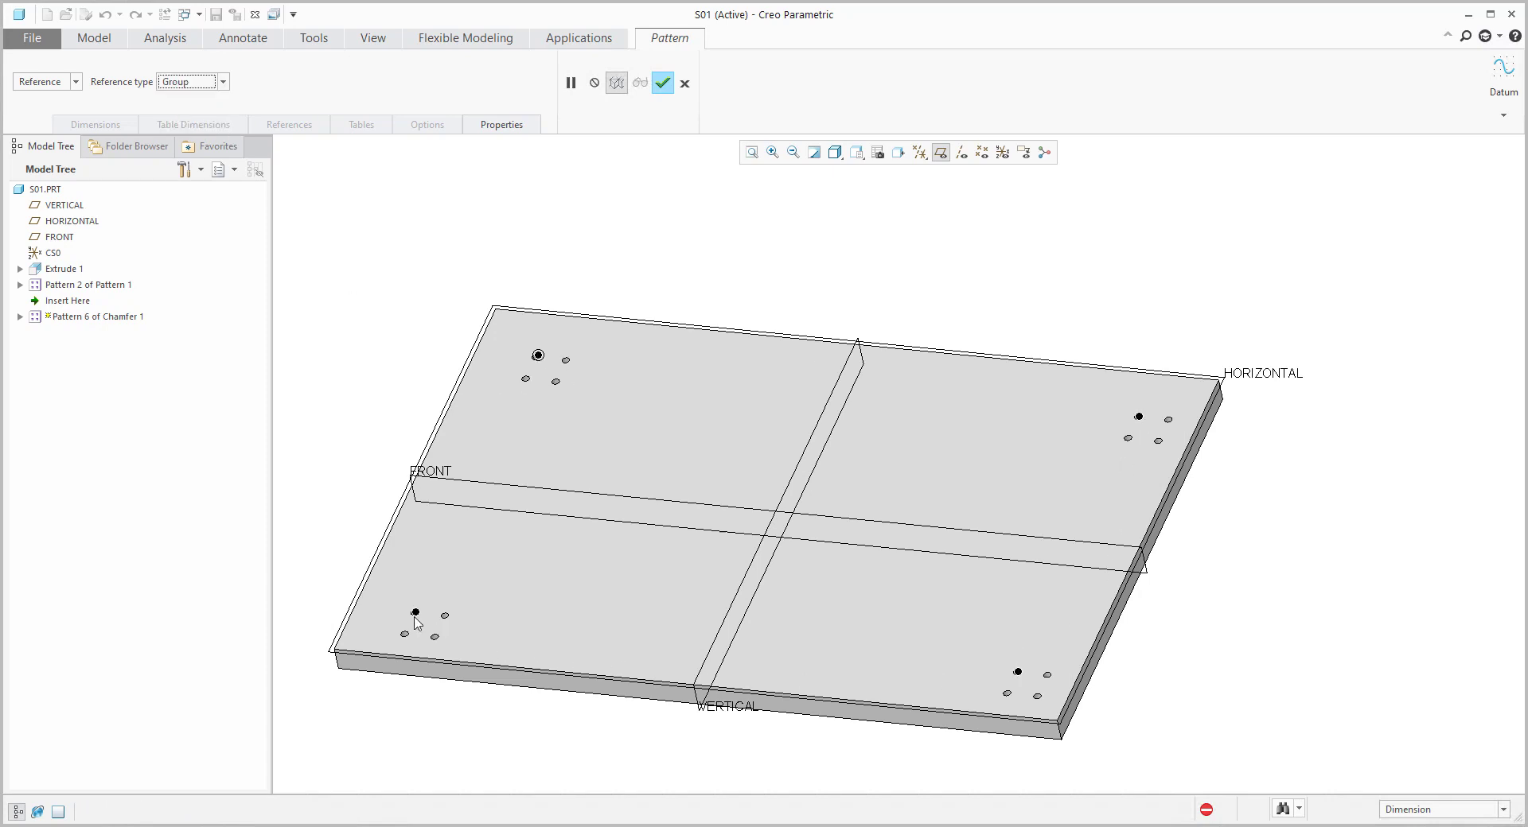
click(185, 82)
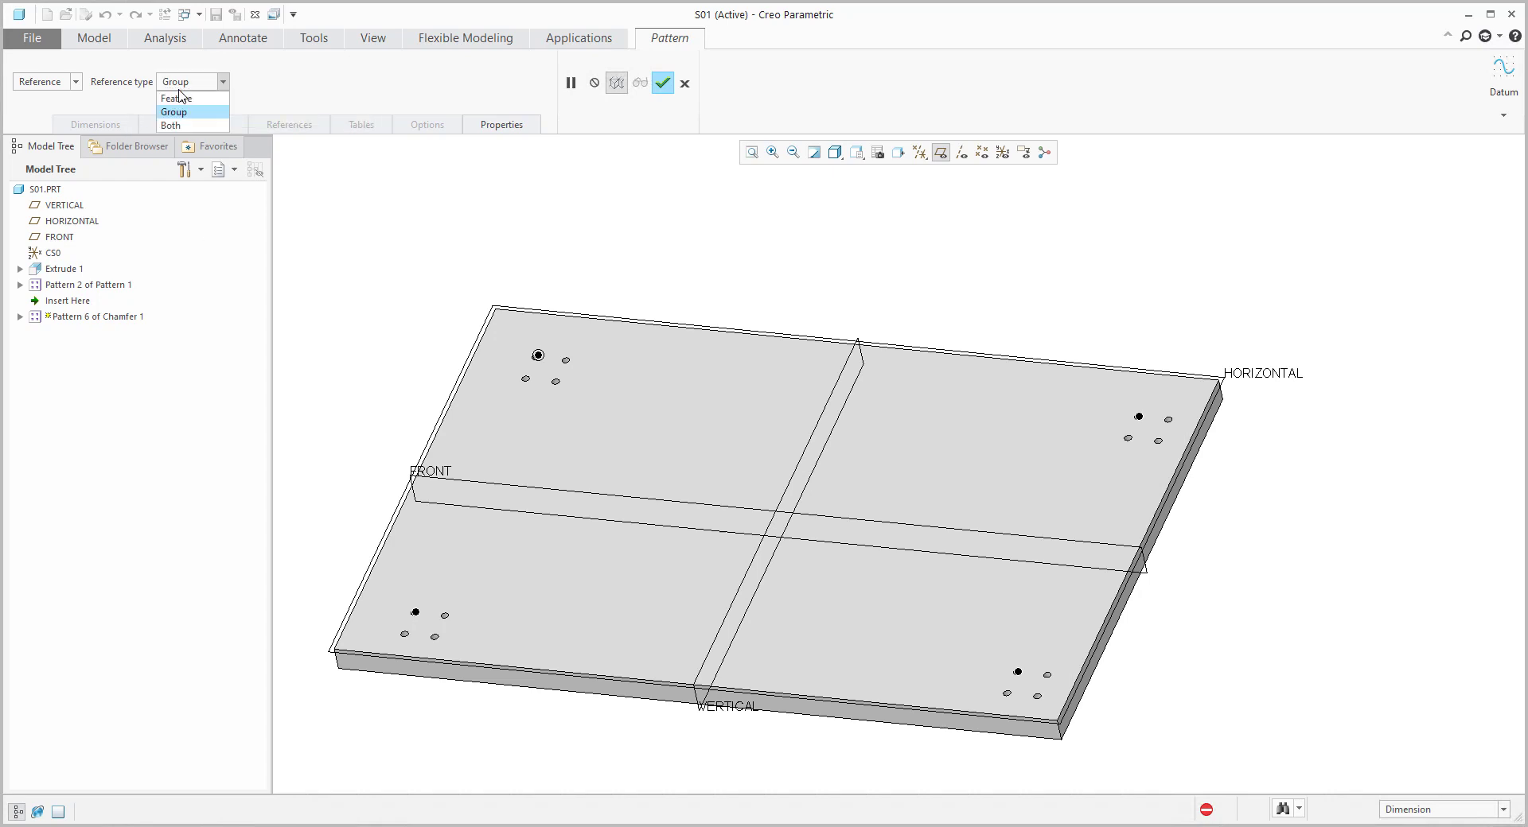
click(171, 126)
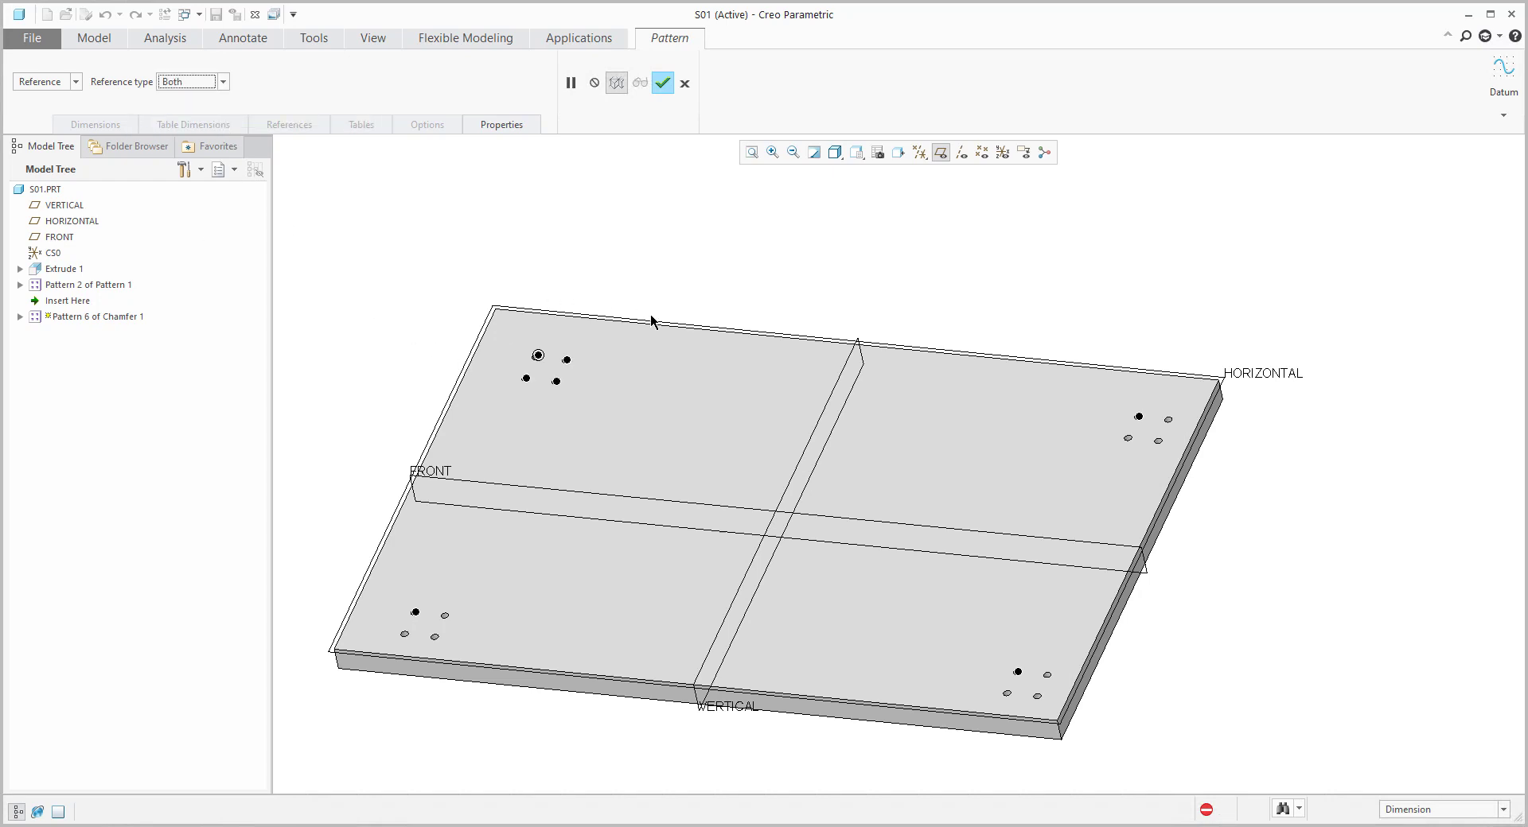
click(662, 84)
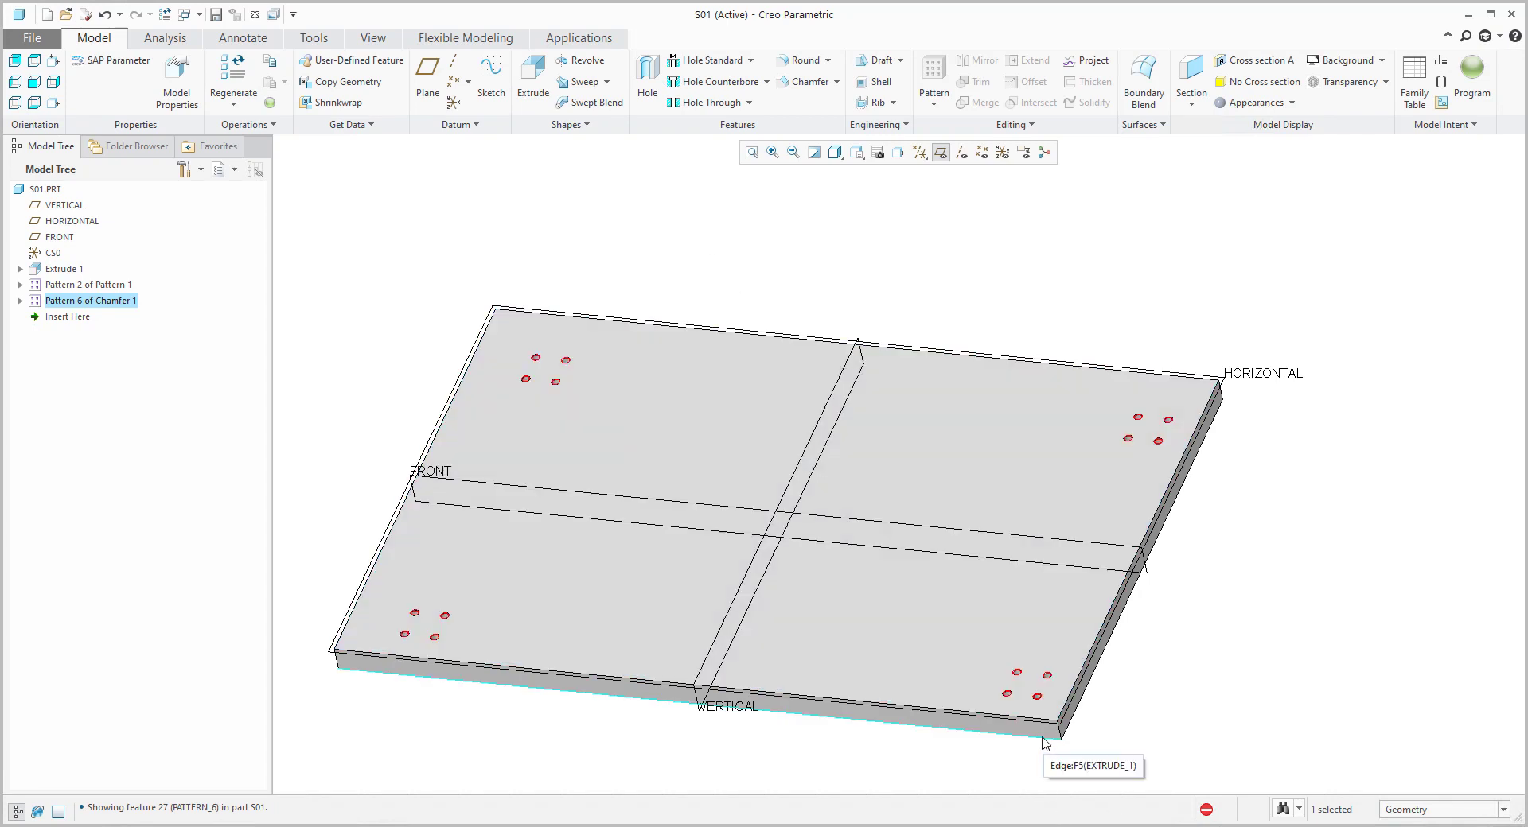
Edit the definition of Pattern 6 of Chamfer 1 and finish it again.
scroll(1026, 716, down, 5)
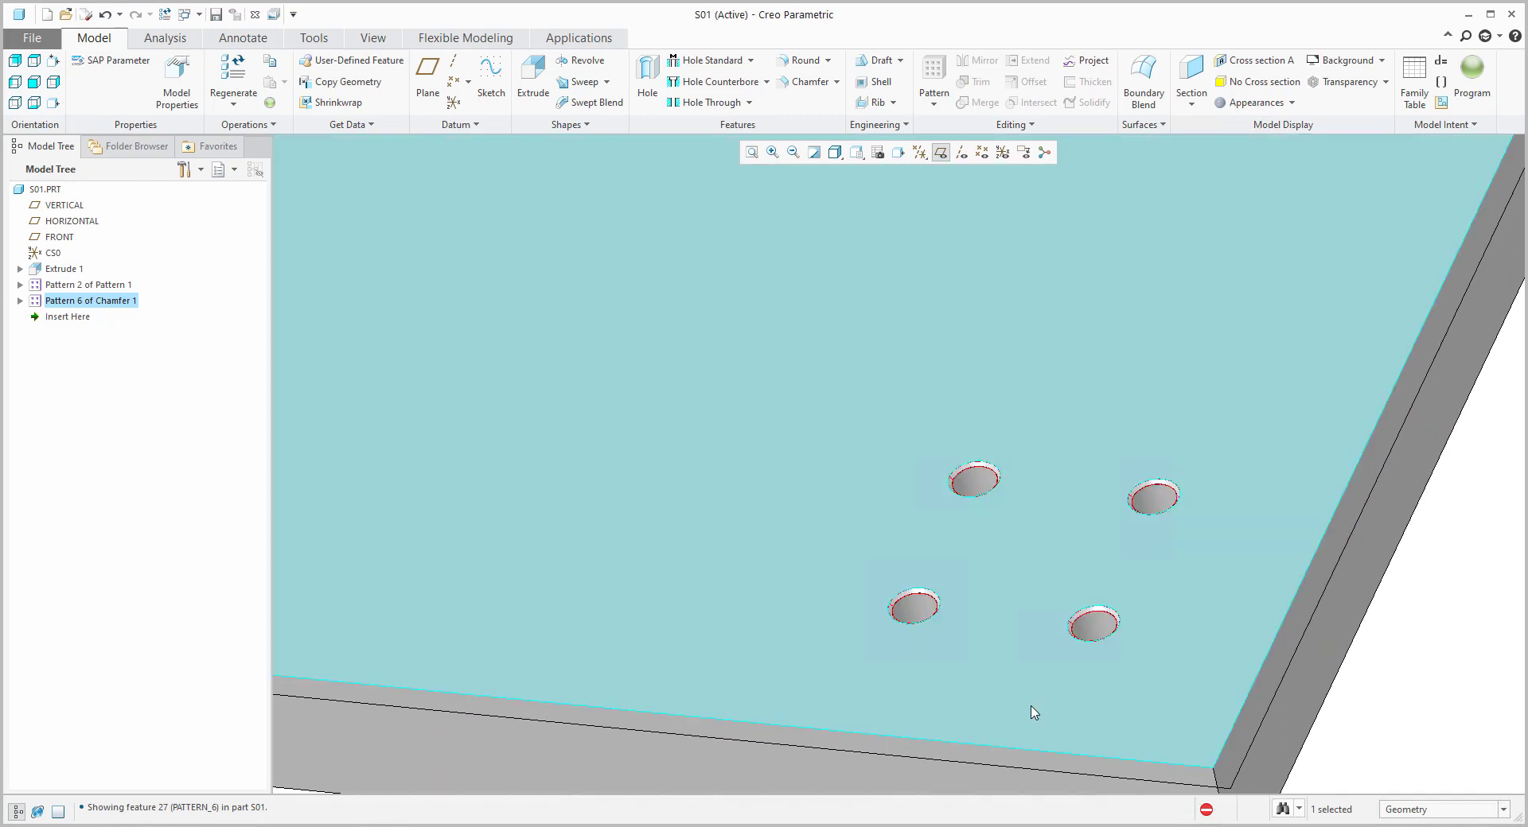
scroll(1031, 709, up, 2)
scroll(1034, 712, up, 3)
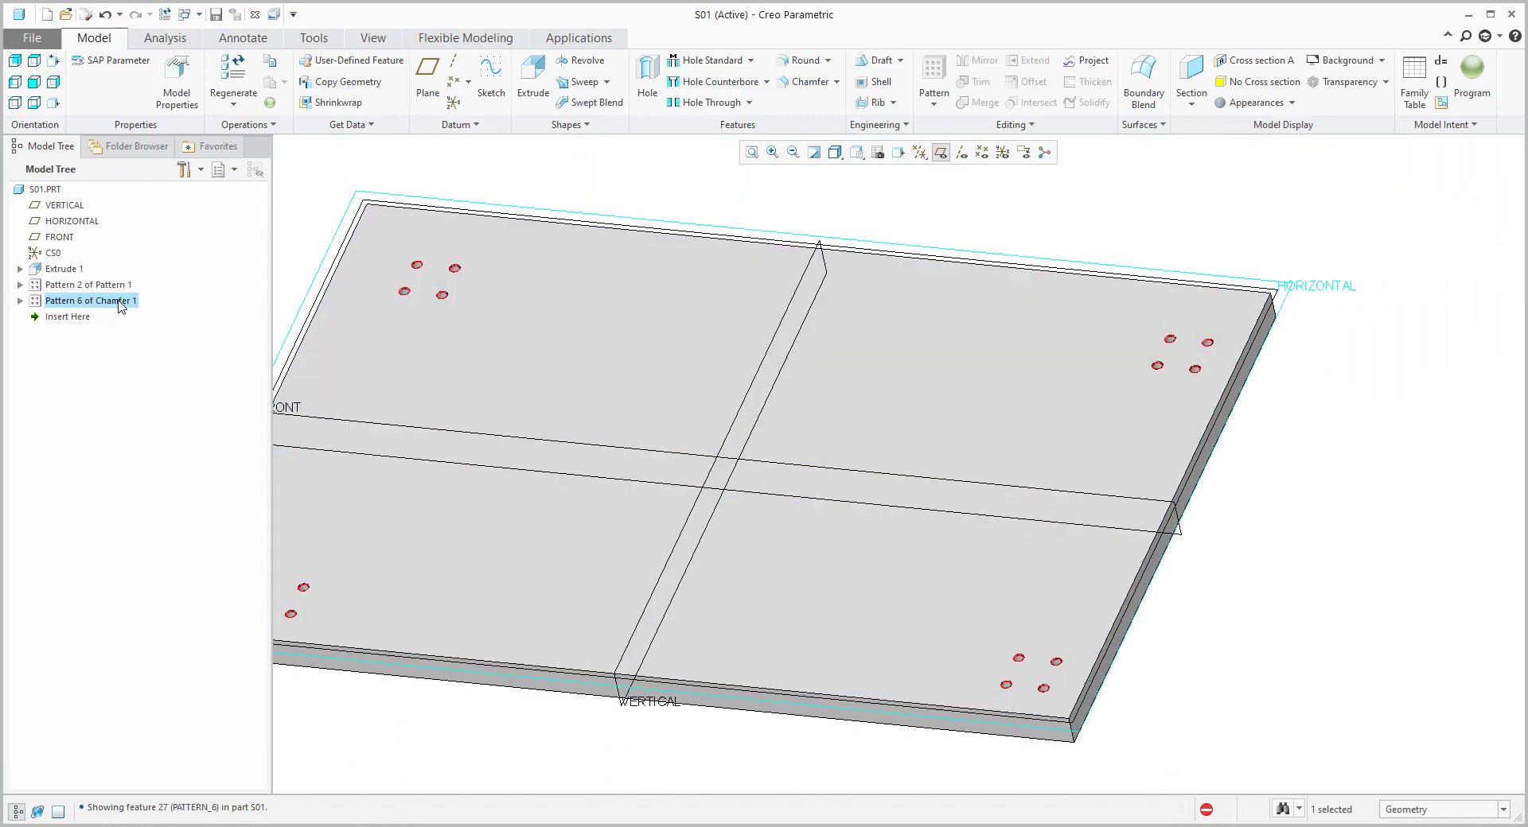
right_click(121, 301)
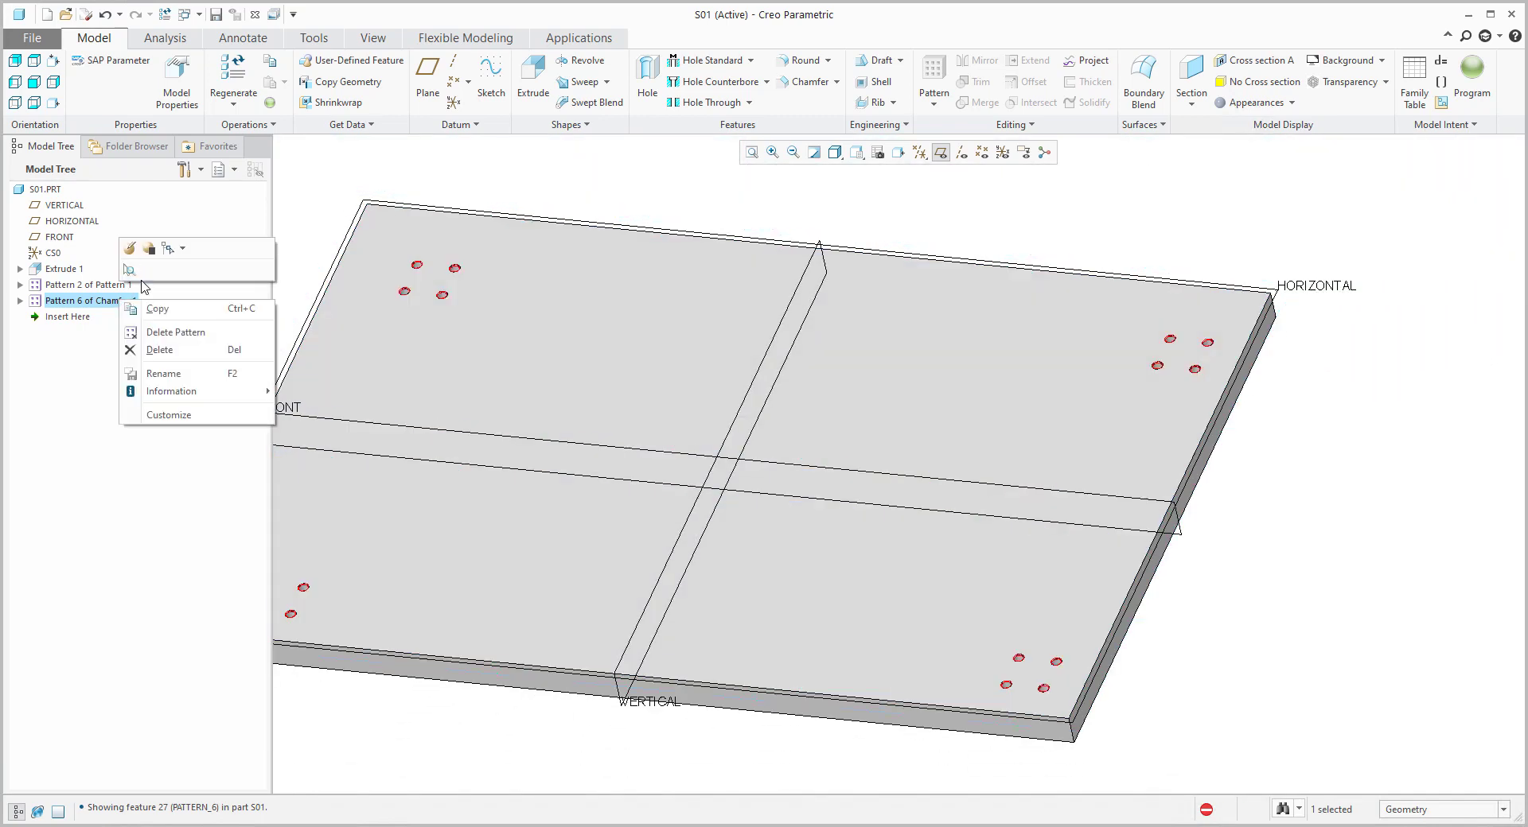
click(130, 269)
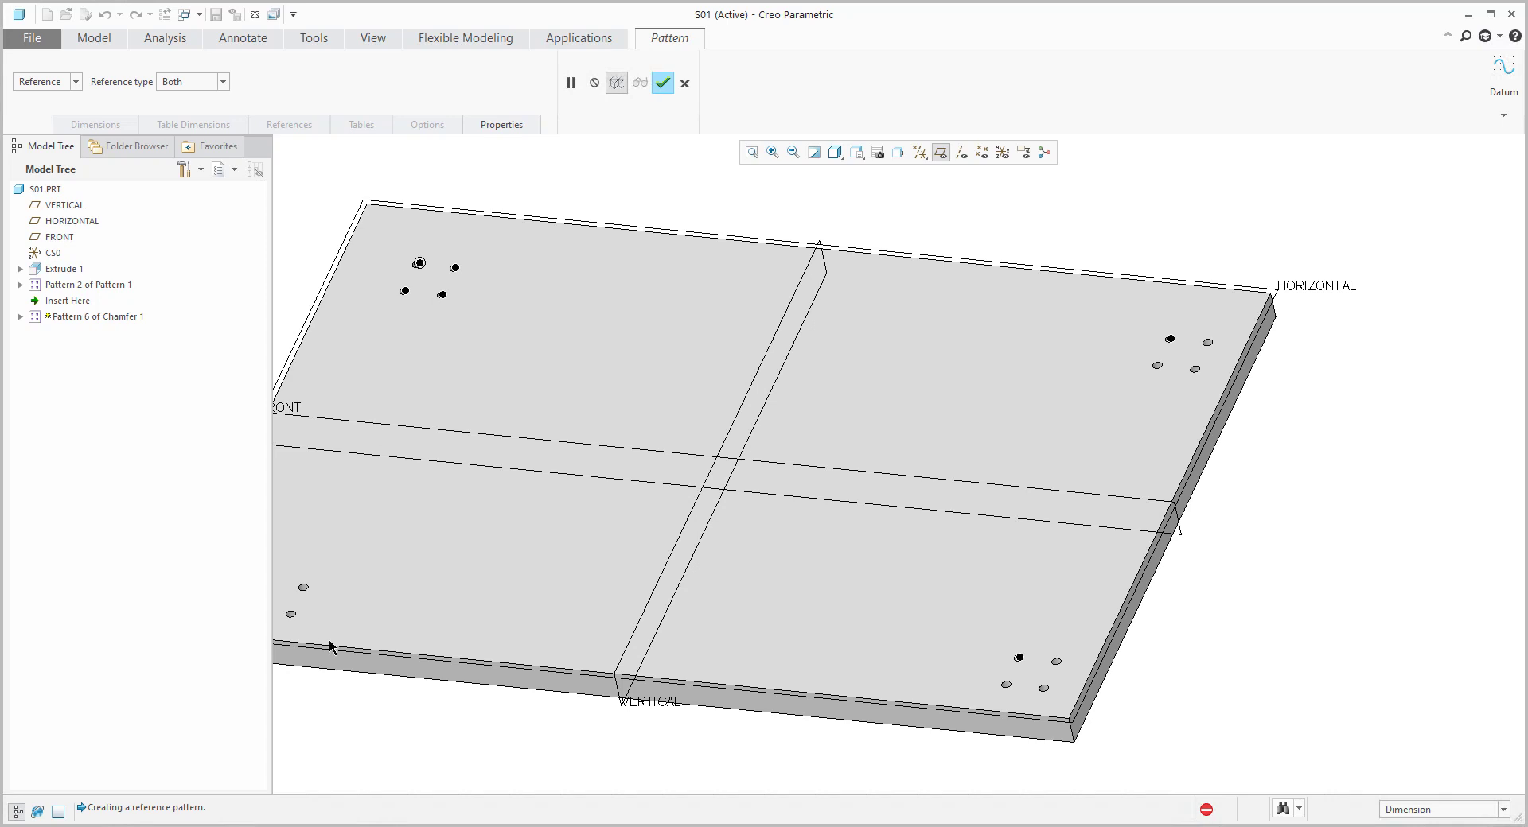
scroll(941, 555, down, 2)
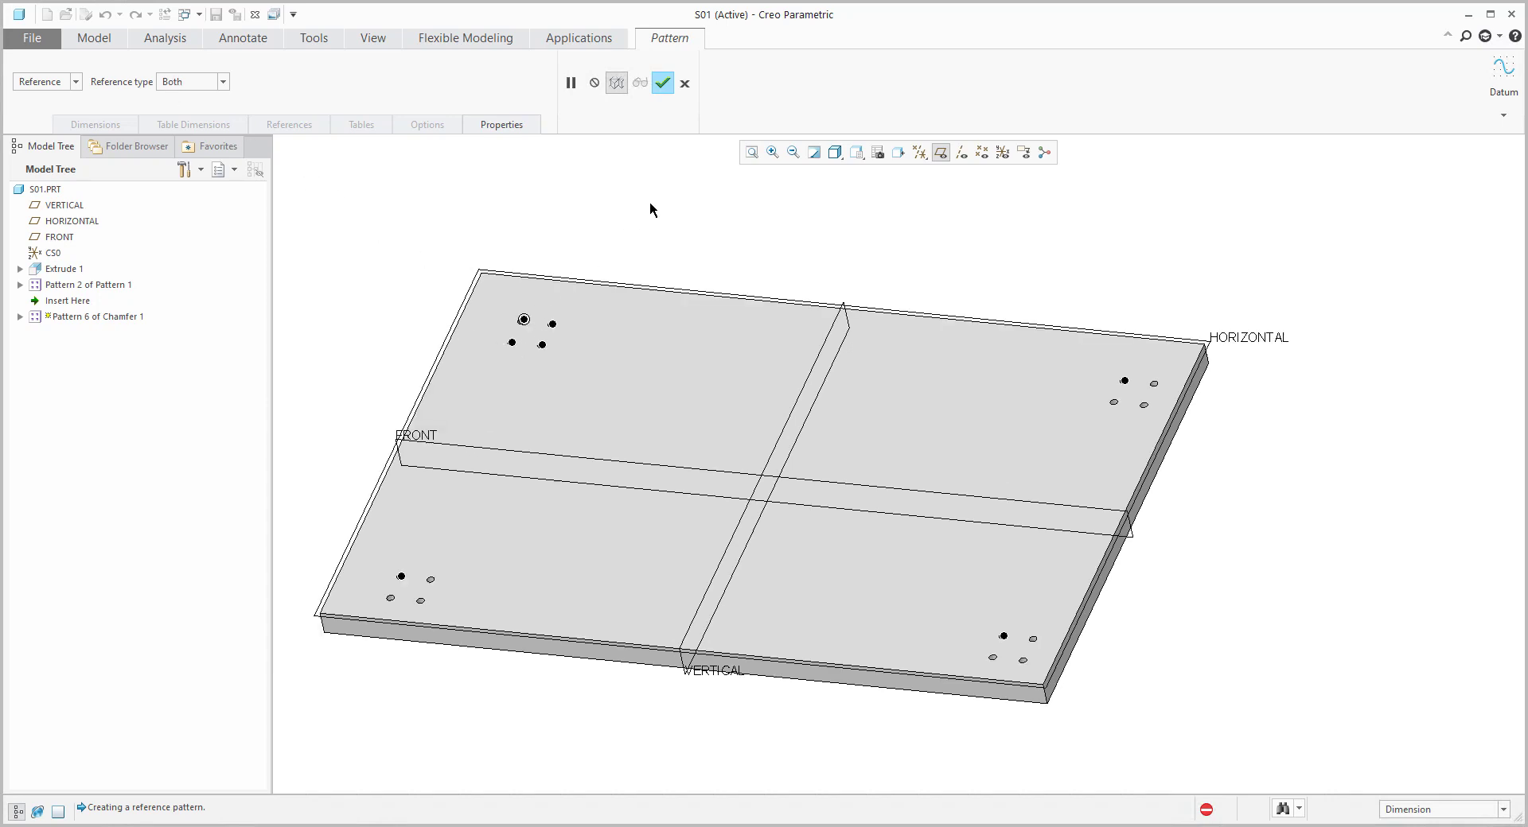
click(663, 83)
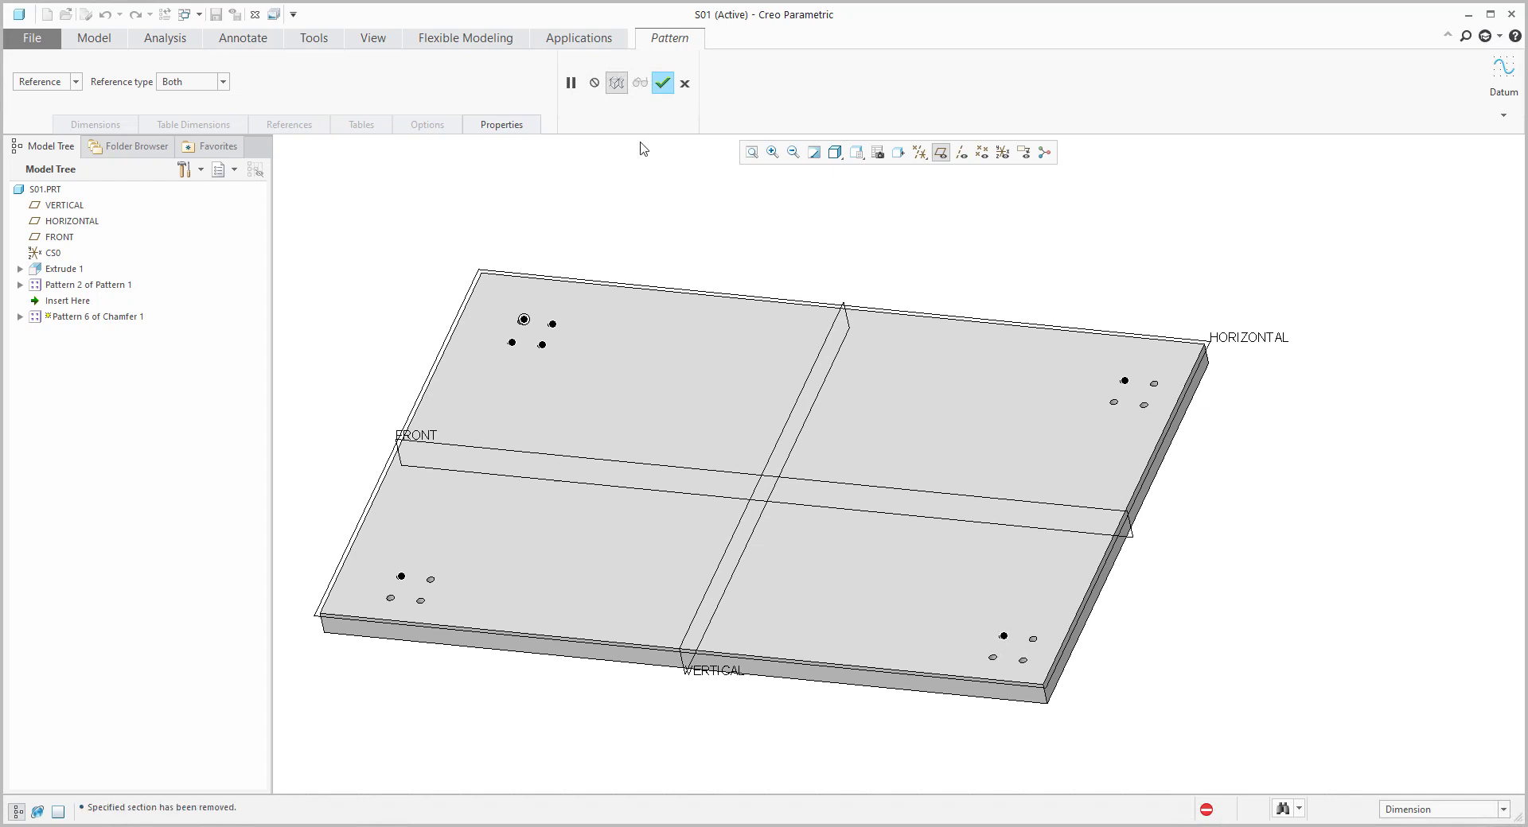
Deselect the chamfer pattern and undo the last two changes.
click(655, 199)
scroll(529, 330, down, 8)
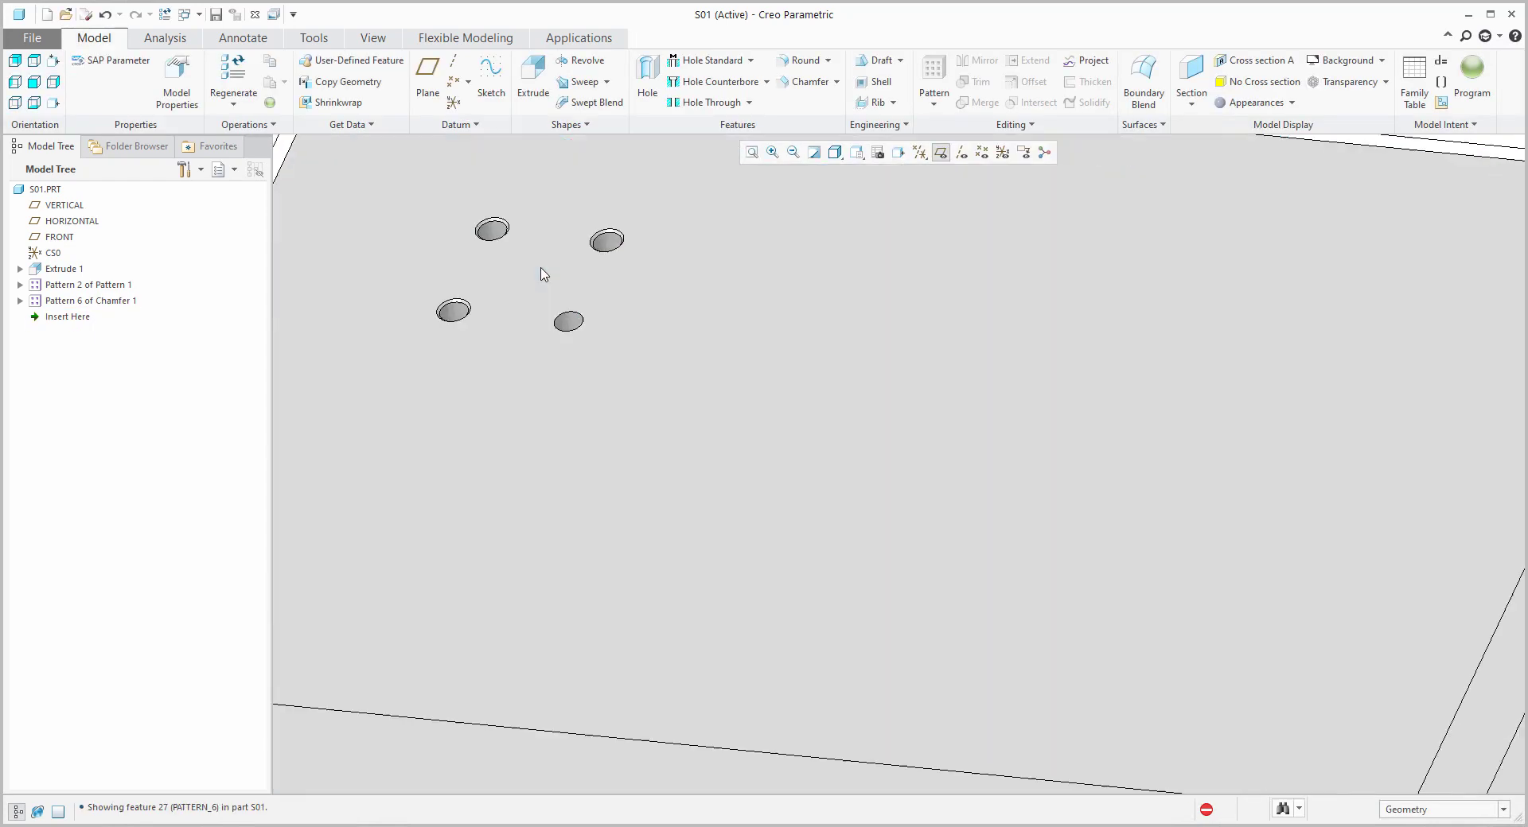
scroll(655, 414, up, 2)
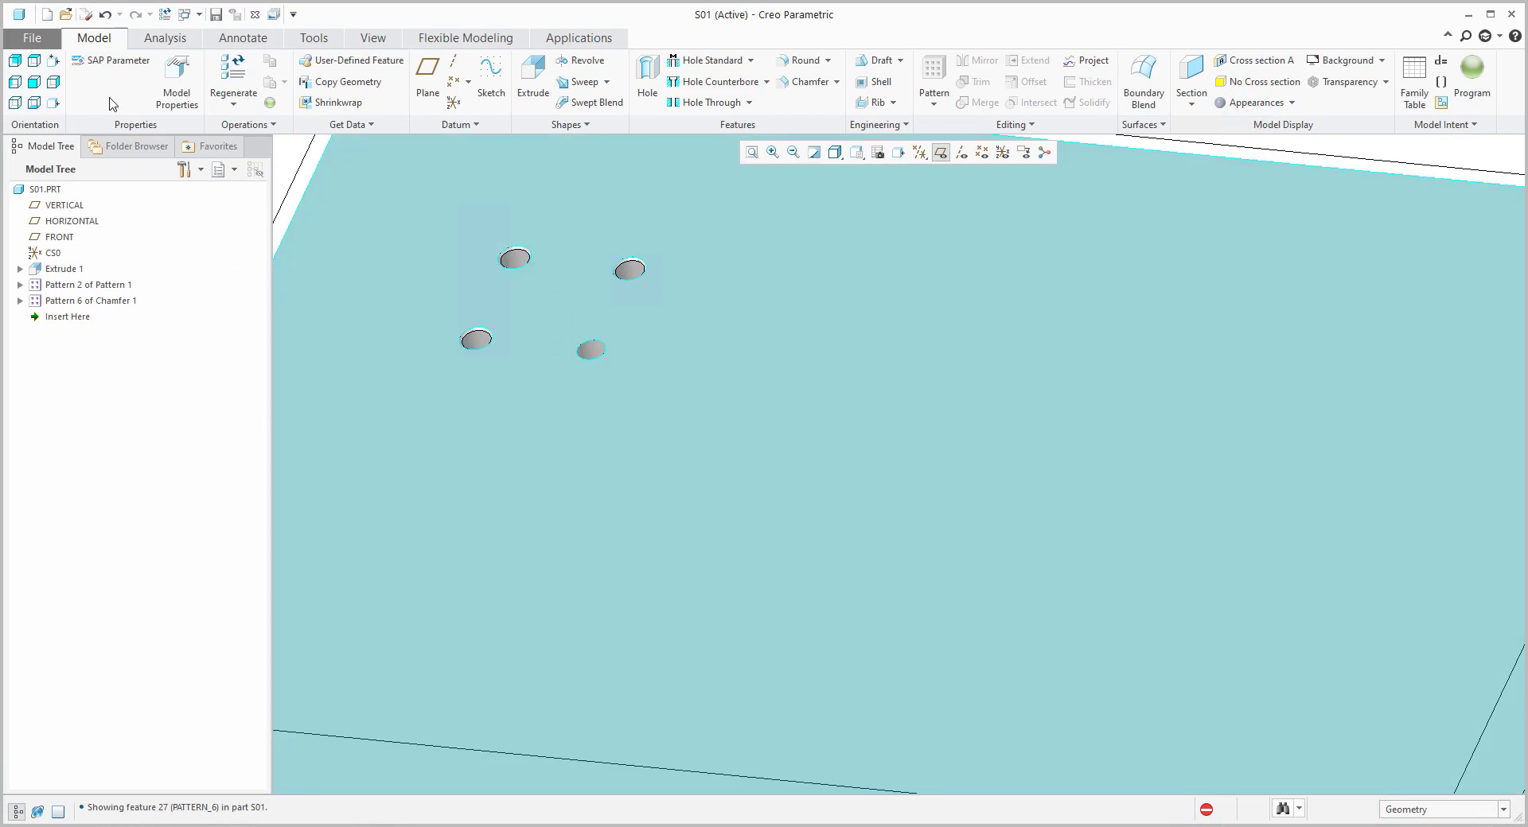
click(102, 16)
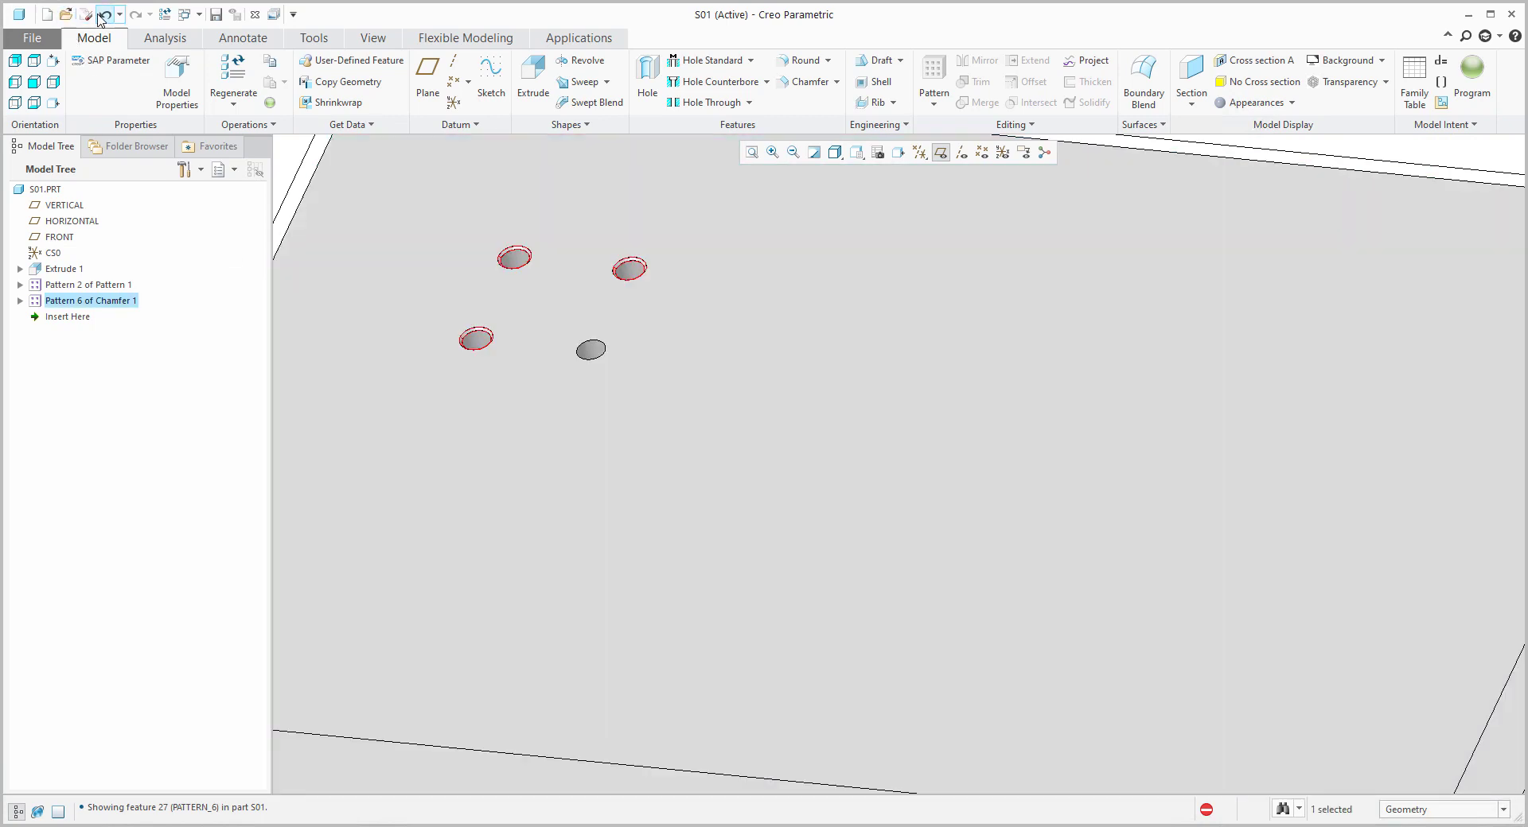
click(103, 15)
scroll(648, 399, down, 10)
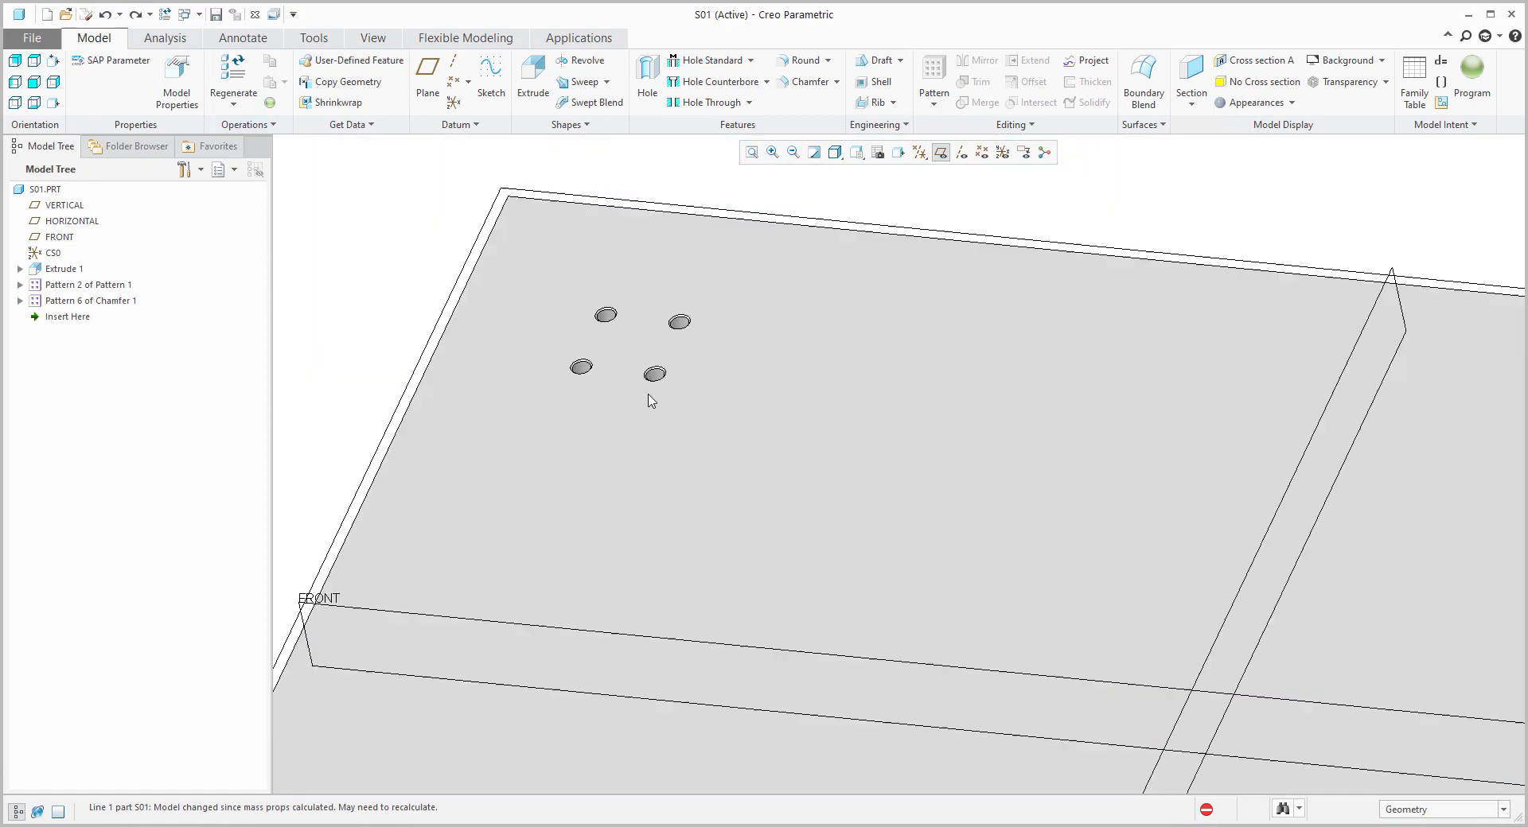
scroll(550, 635, up, 10)
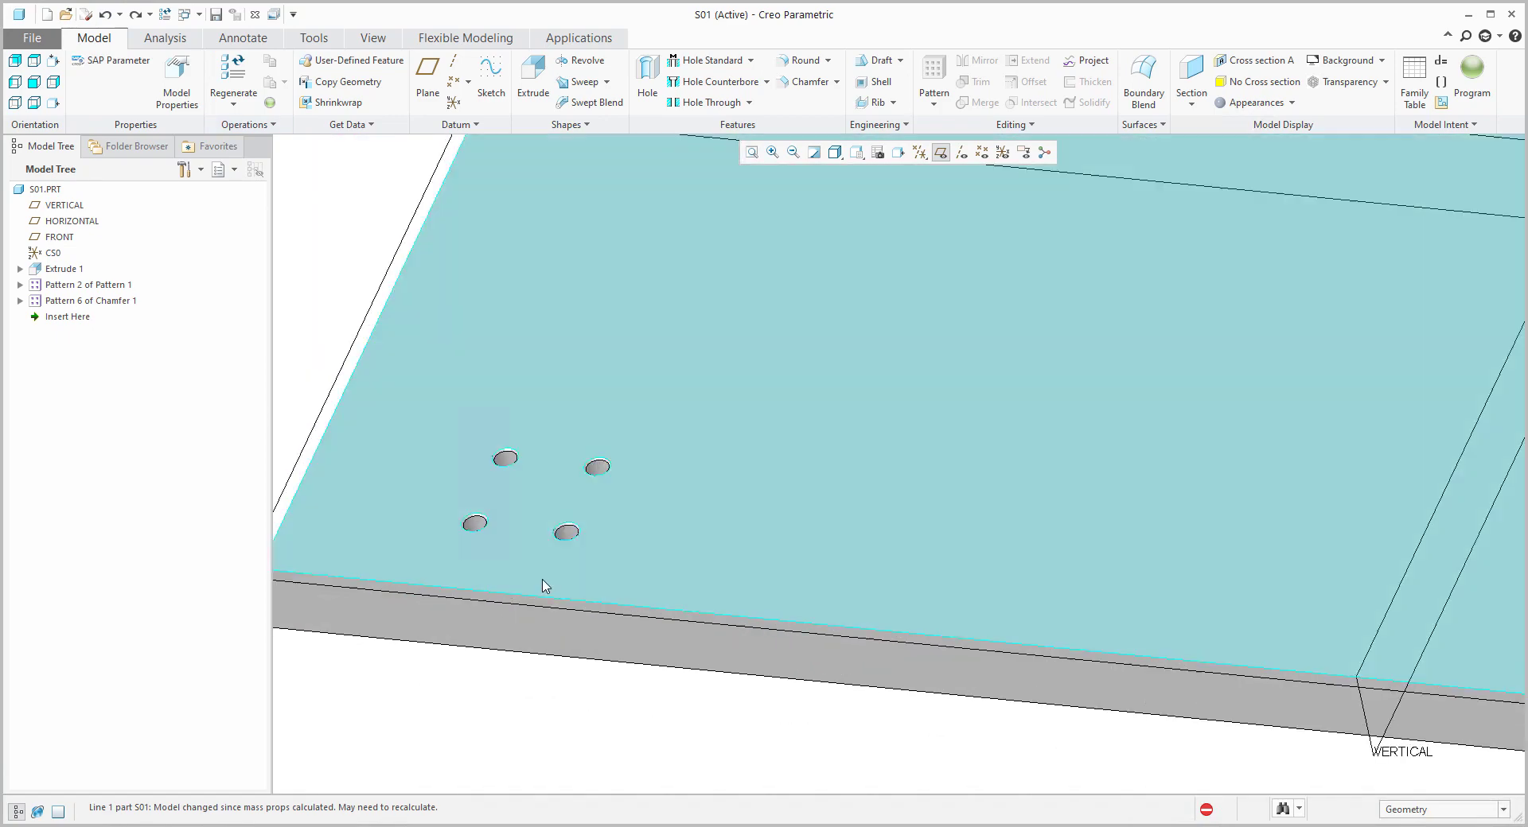
scroll(770, 532, down, 10)
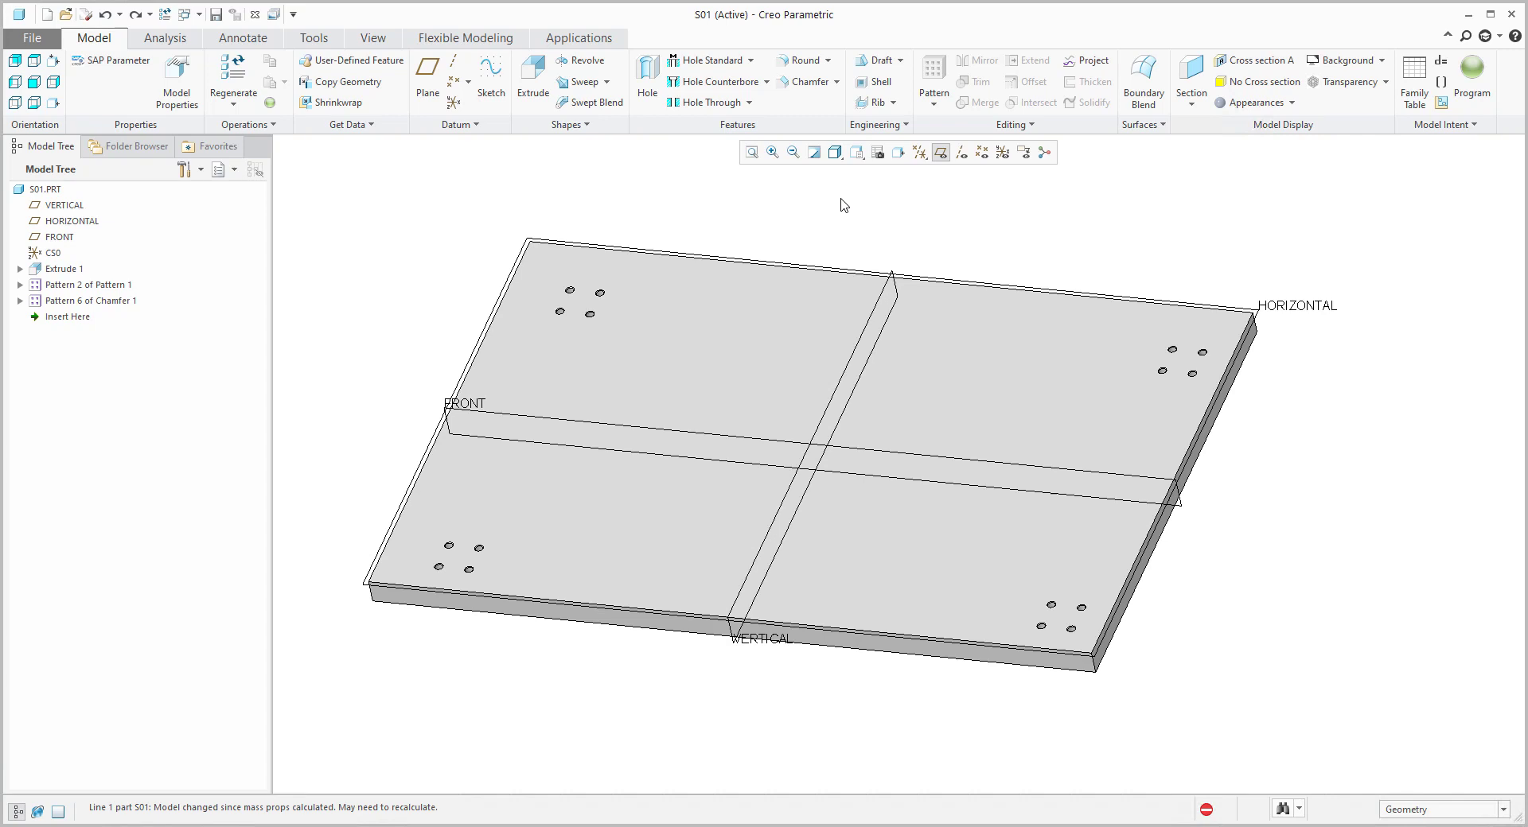
key(ctrl+n)
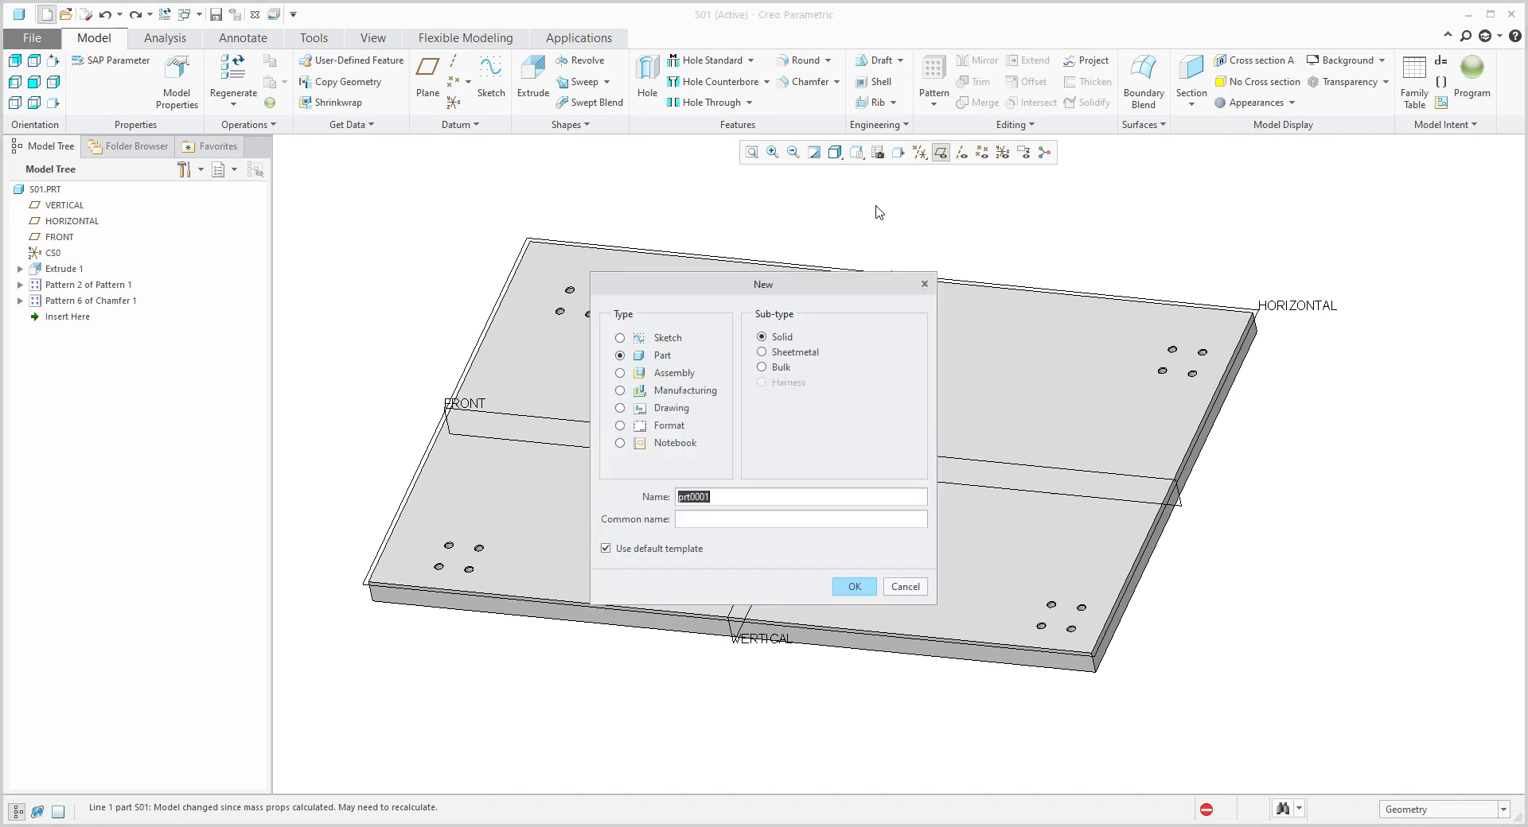
Create a new assembly named A0101.
click(652, 377)
text(a01)
key(Return)
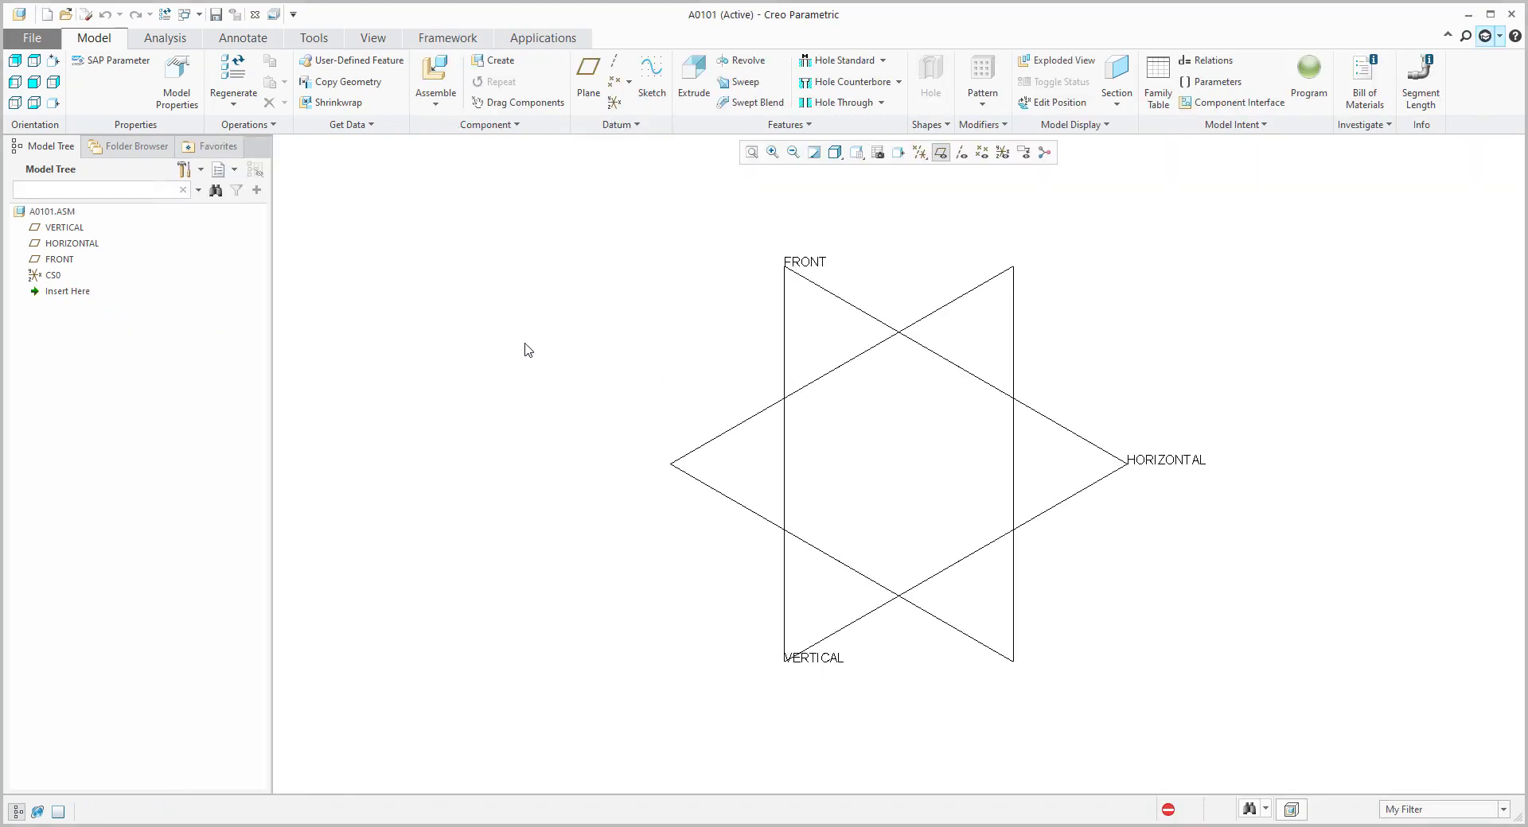
Assemble s01.prt from session with the Default constraint and hide the datum planes.
click(427, 84)
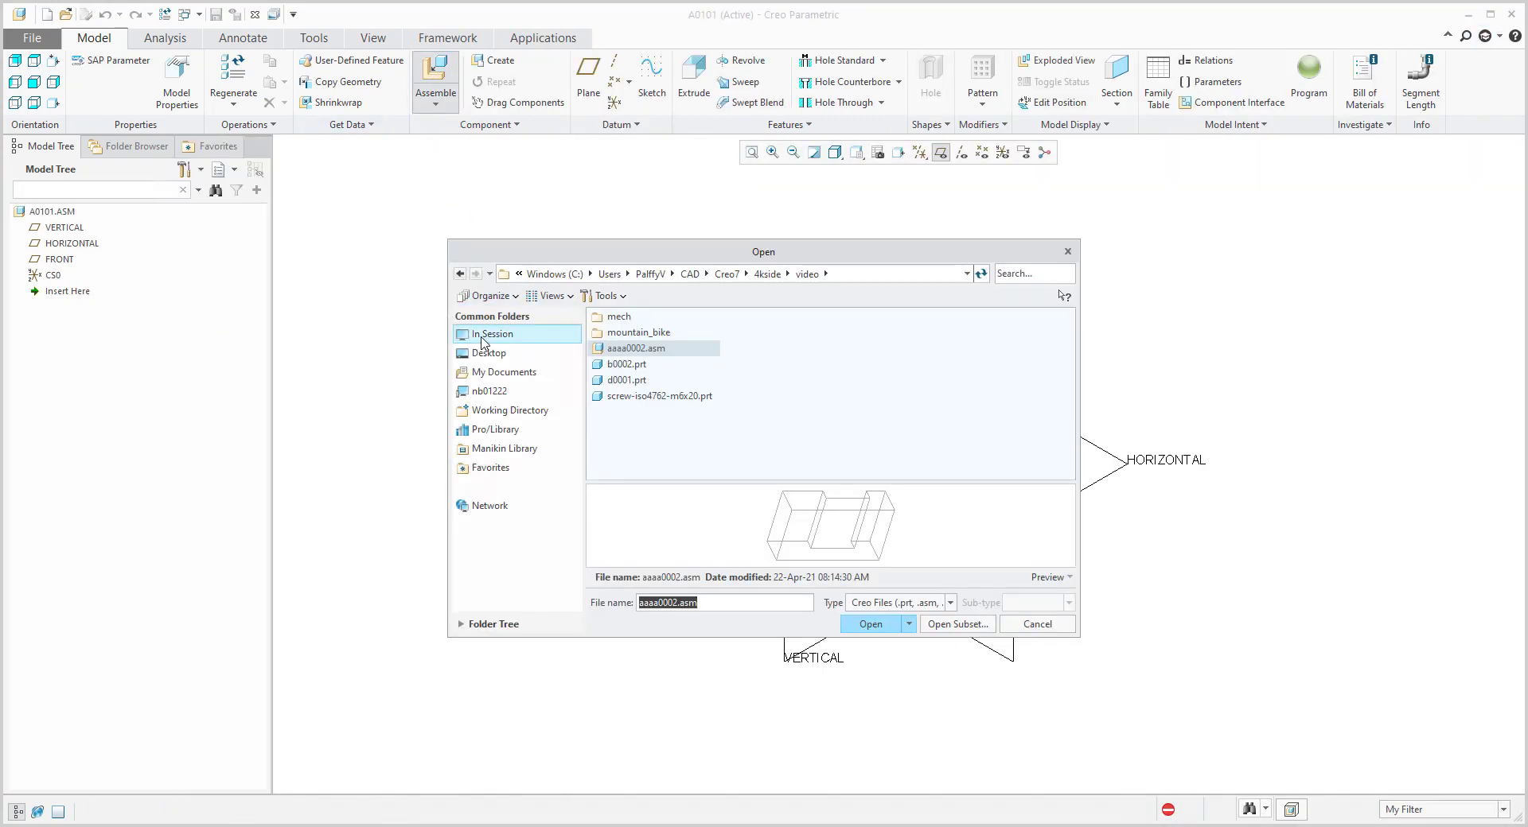
click(487, 335)
double_click(619, 332)
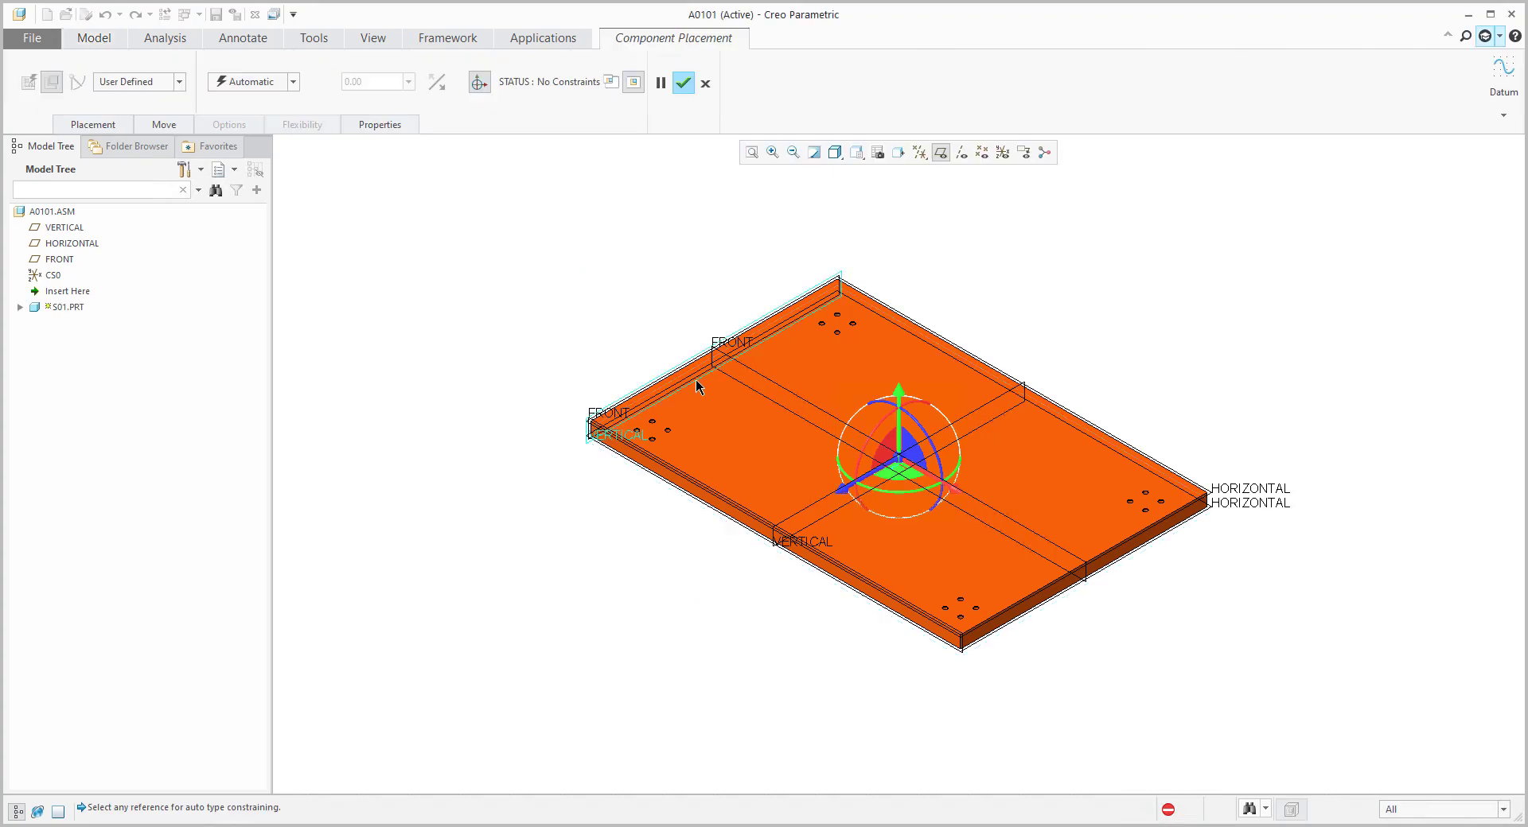
click(270, 85)
click(246, 243)
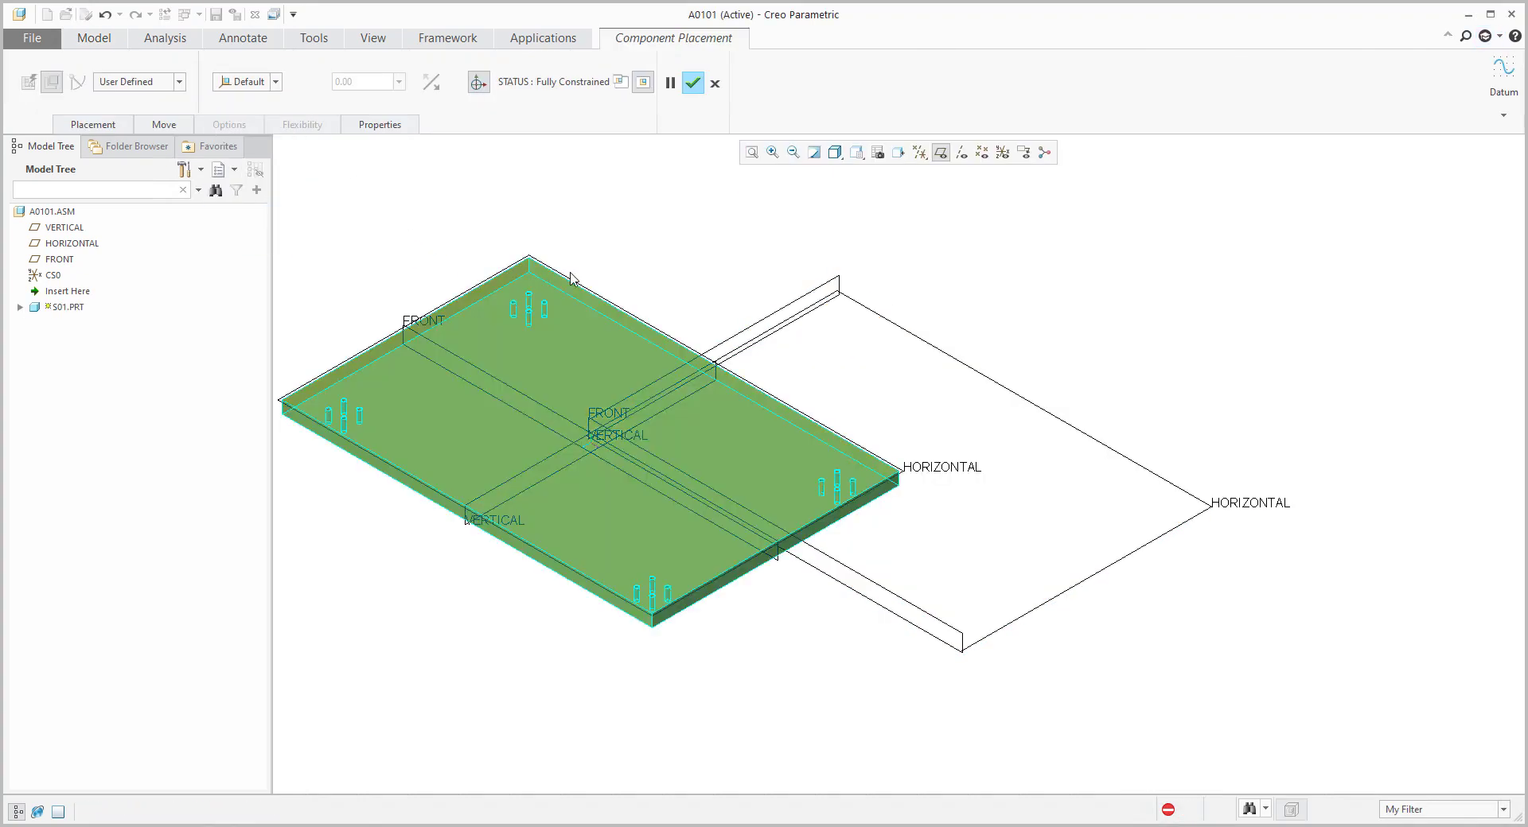
click(682, 82)
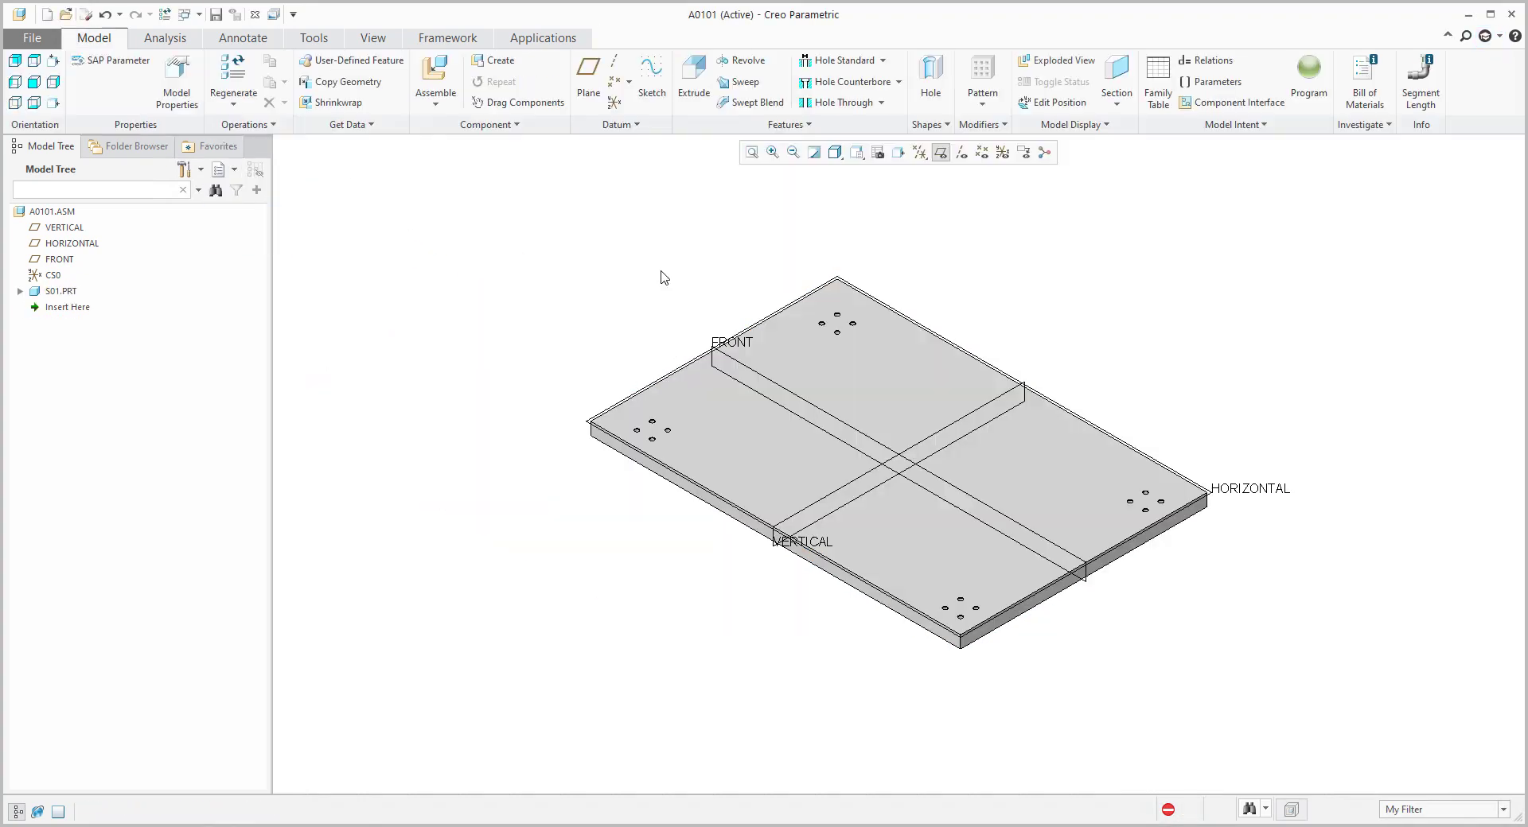
click(941, 152)
scroll(827, 306, up, 8)
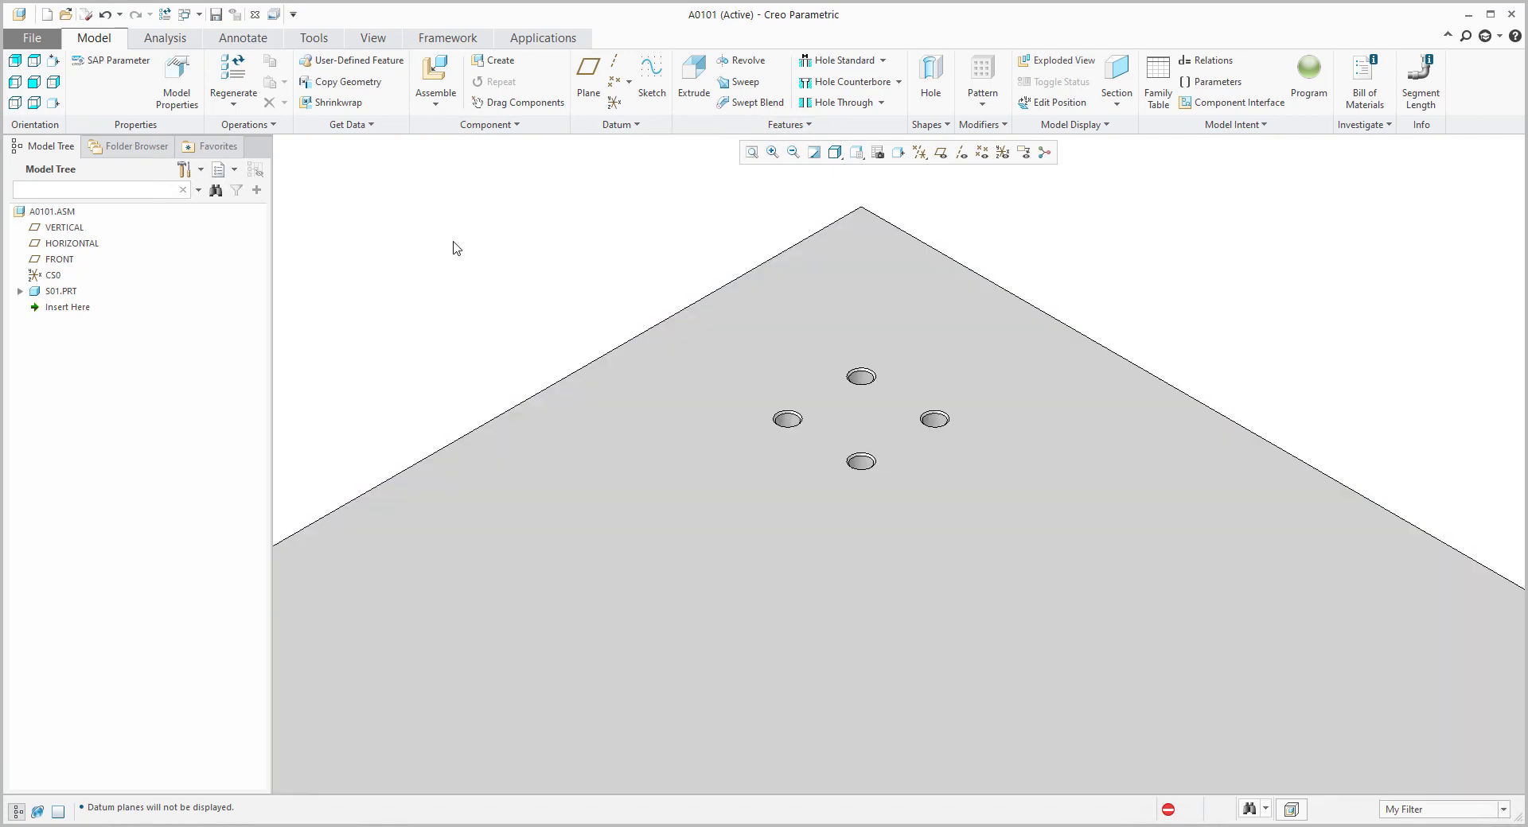
click(428, 86)
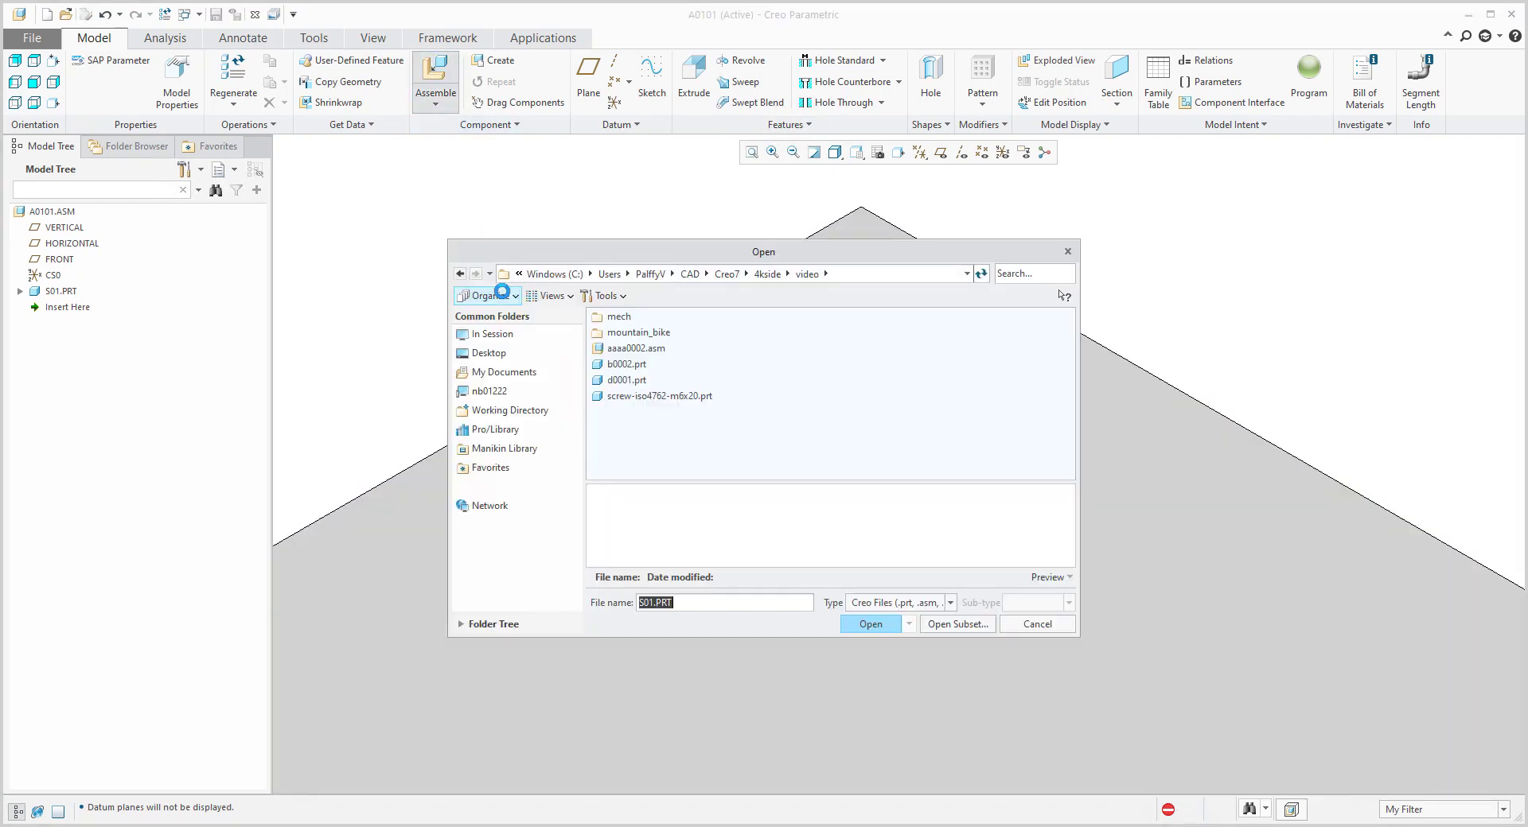
Insert screw-iso4762-m6x20.prt, move it near the plate's corner, and pick its shank surface for alignment.
double_click(633, 396)
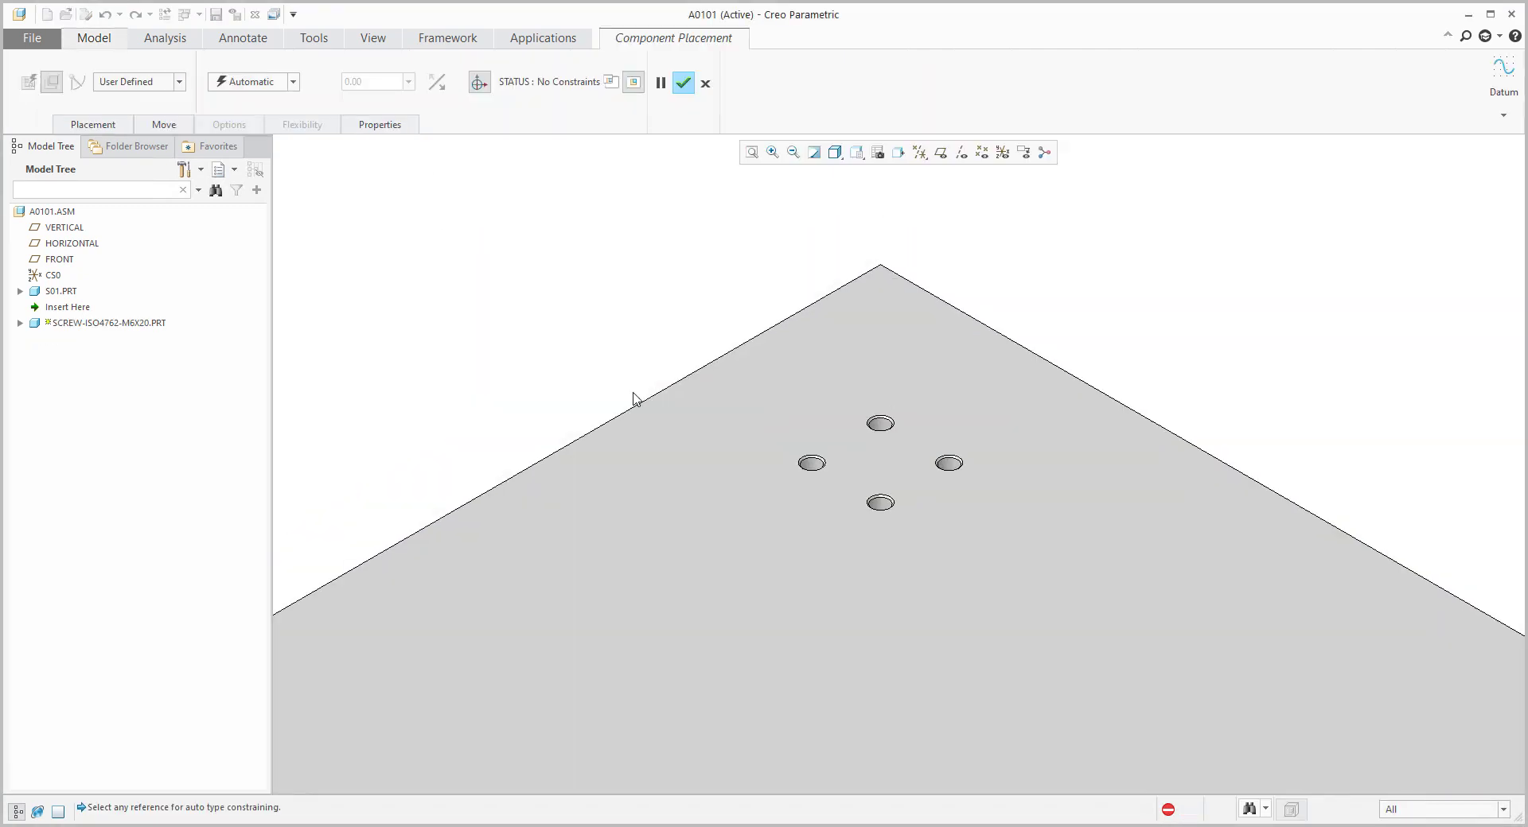
scroll(609, 321, down, 1)
click(610, 81)
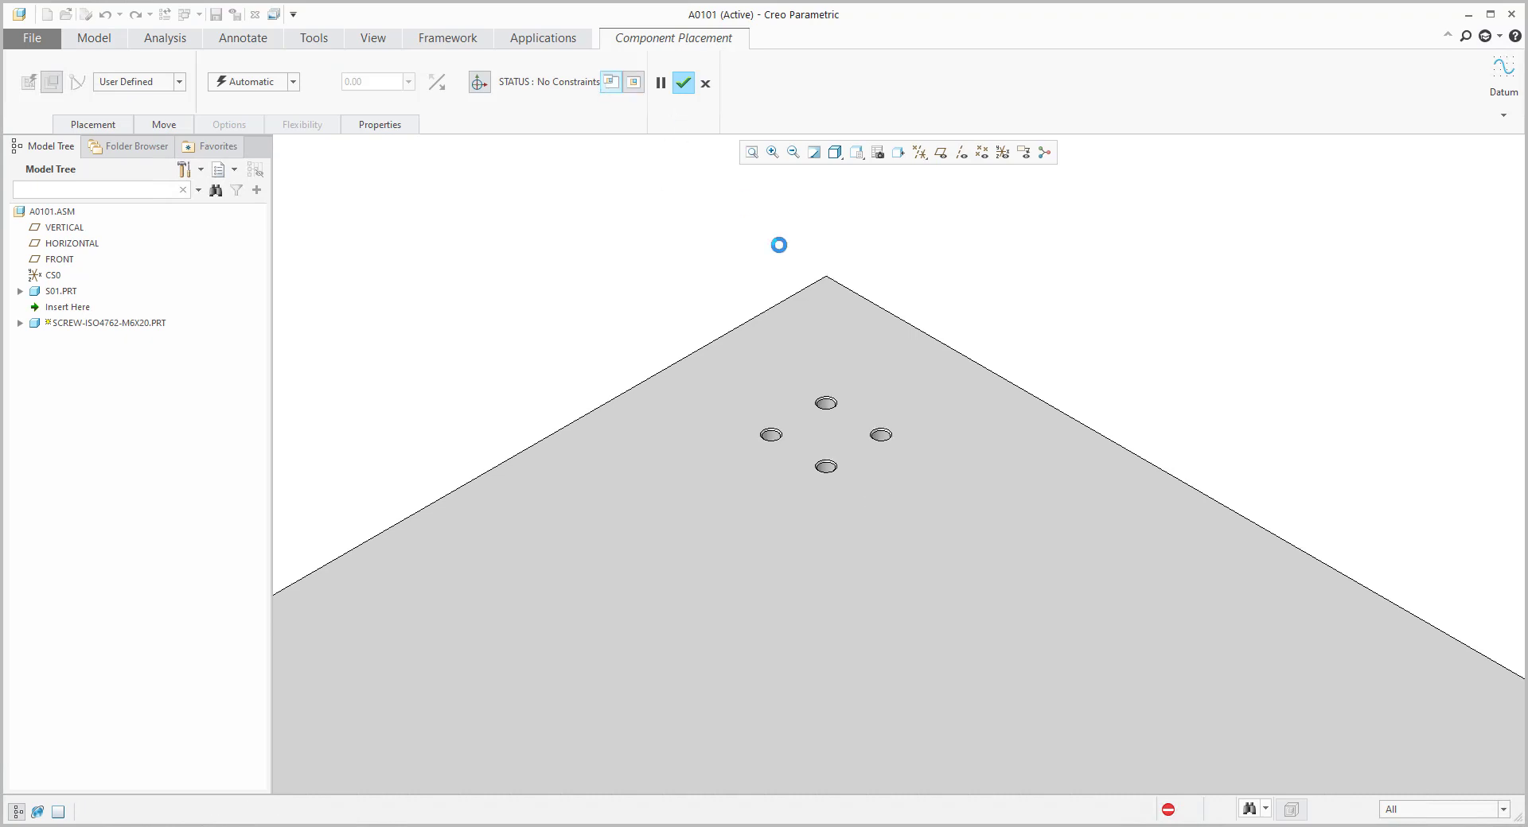
middle_drag(1249, 318, 1314, 266)
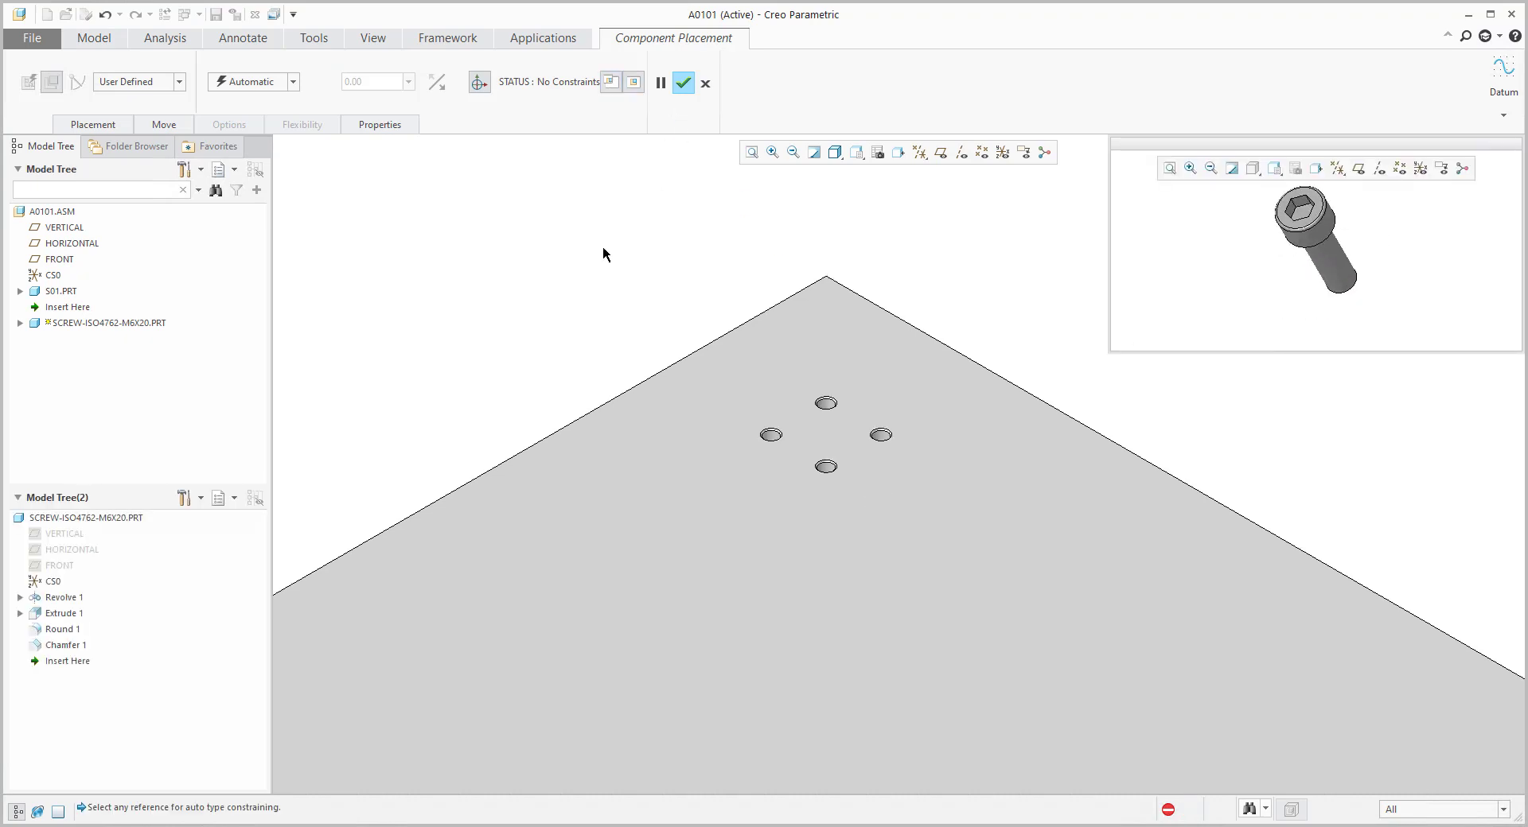
scroll(672, 274, down, 5)
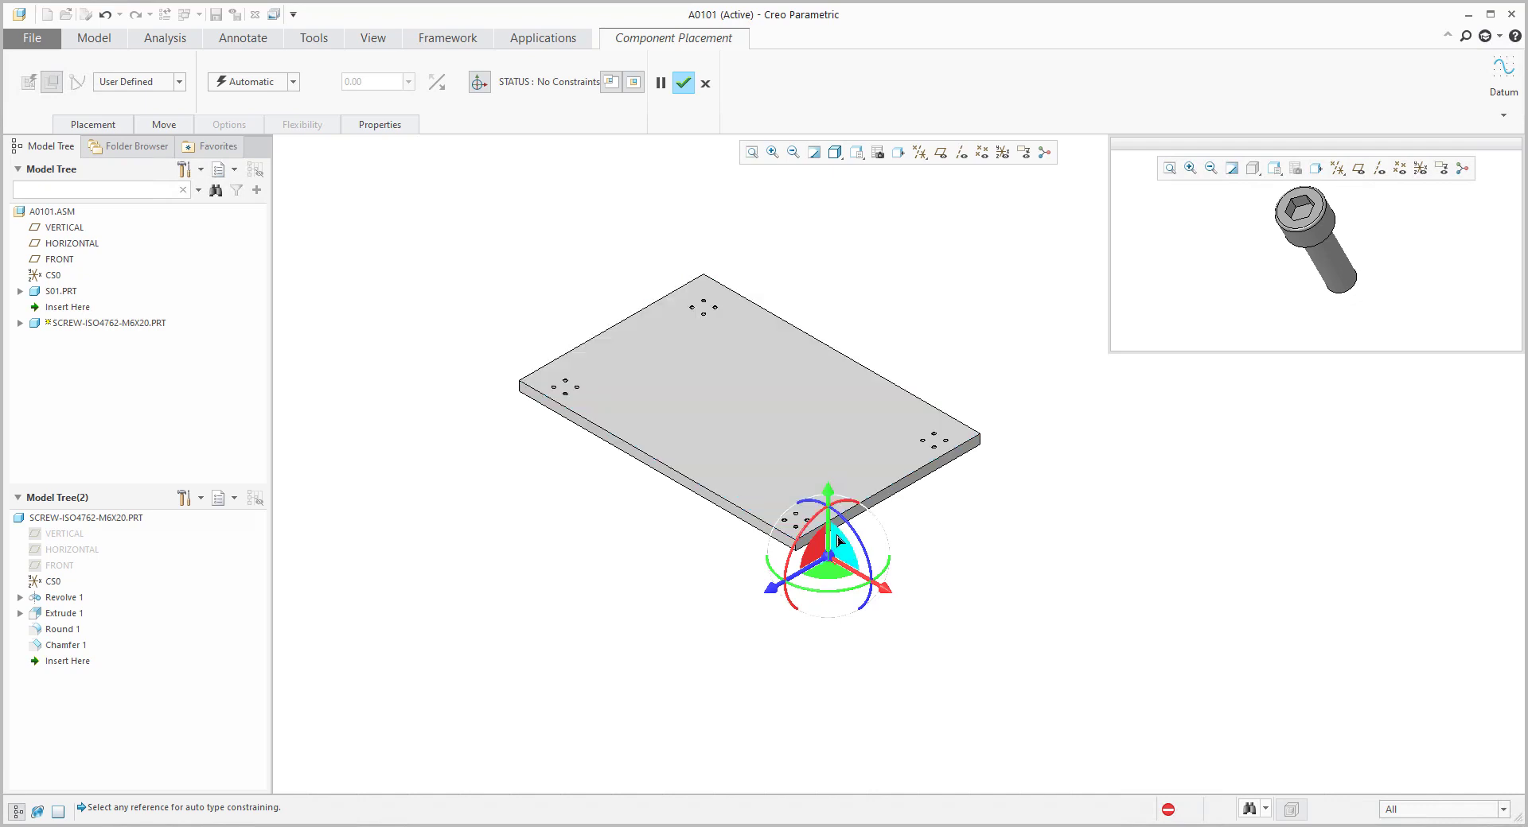
ctrl+alt+drag(803, 399, 748, 312)
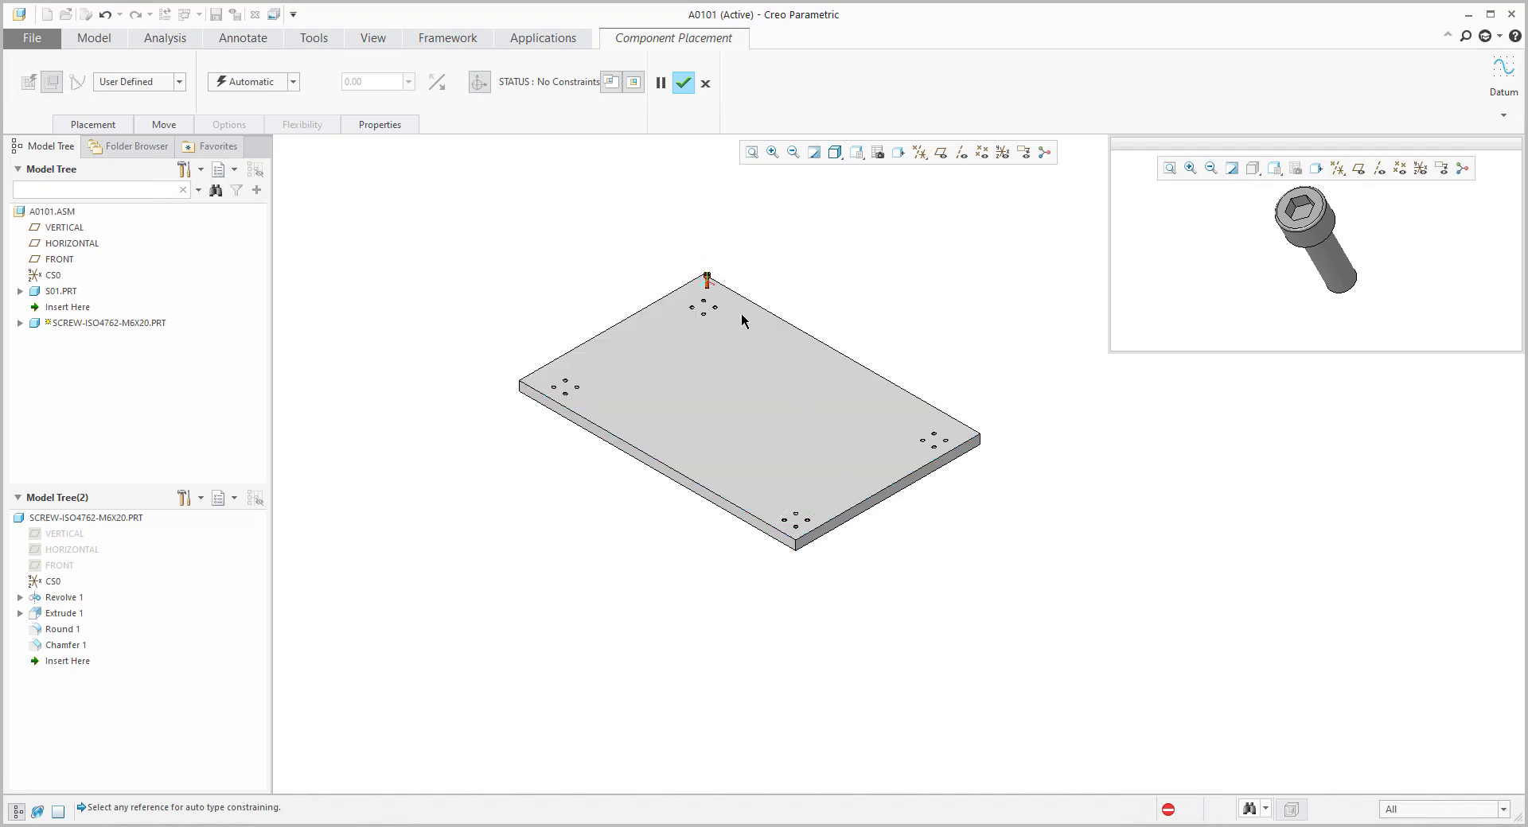
scroll(736, 319, up, 5)
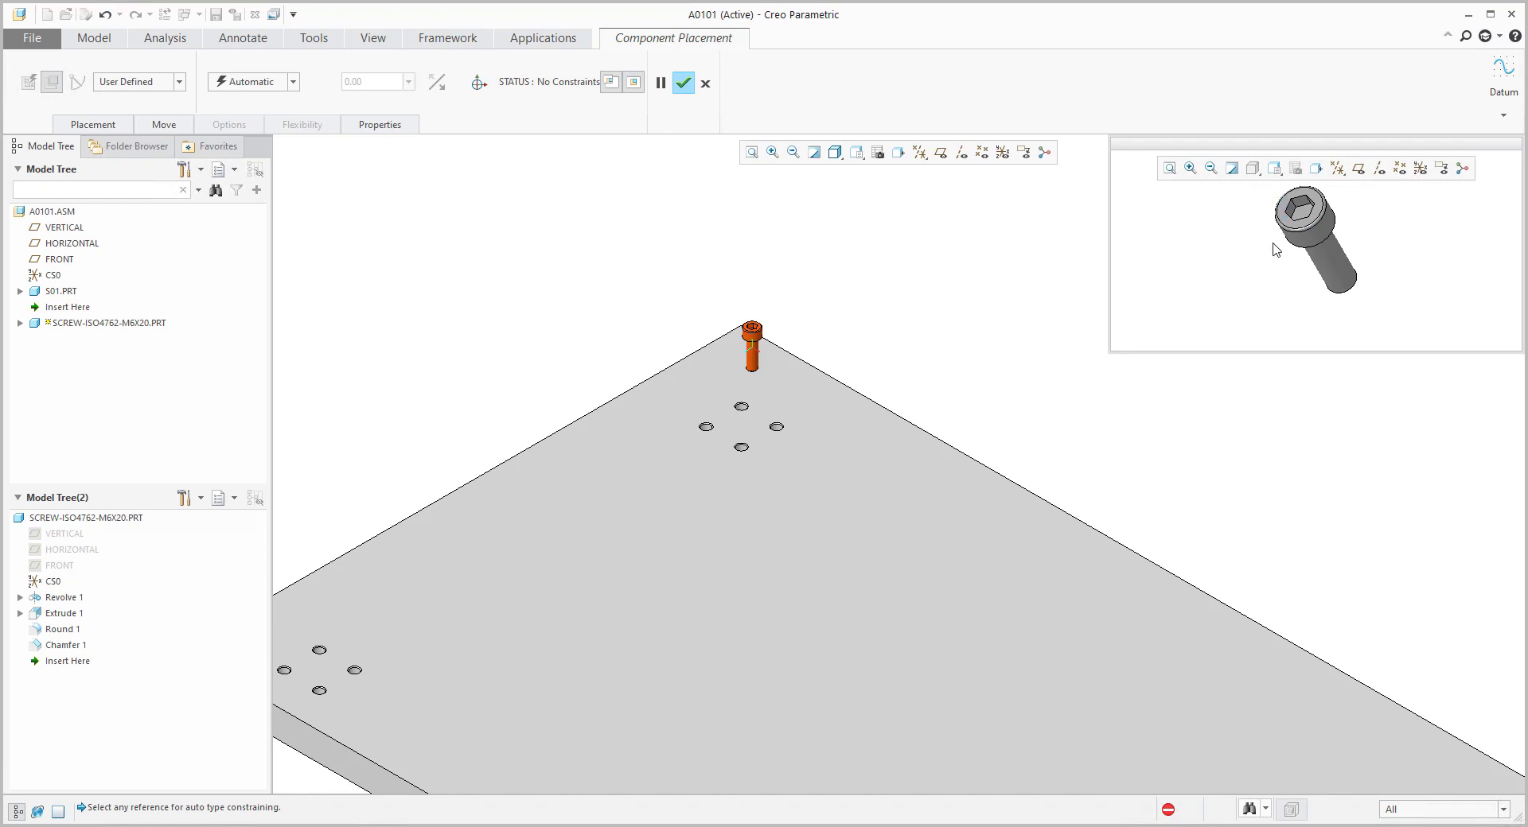
click(610, 82)
scroll(752, 346, up, 5)
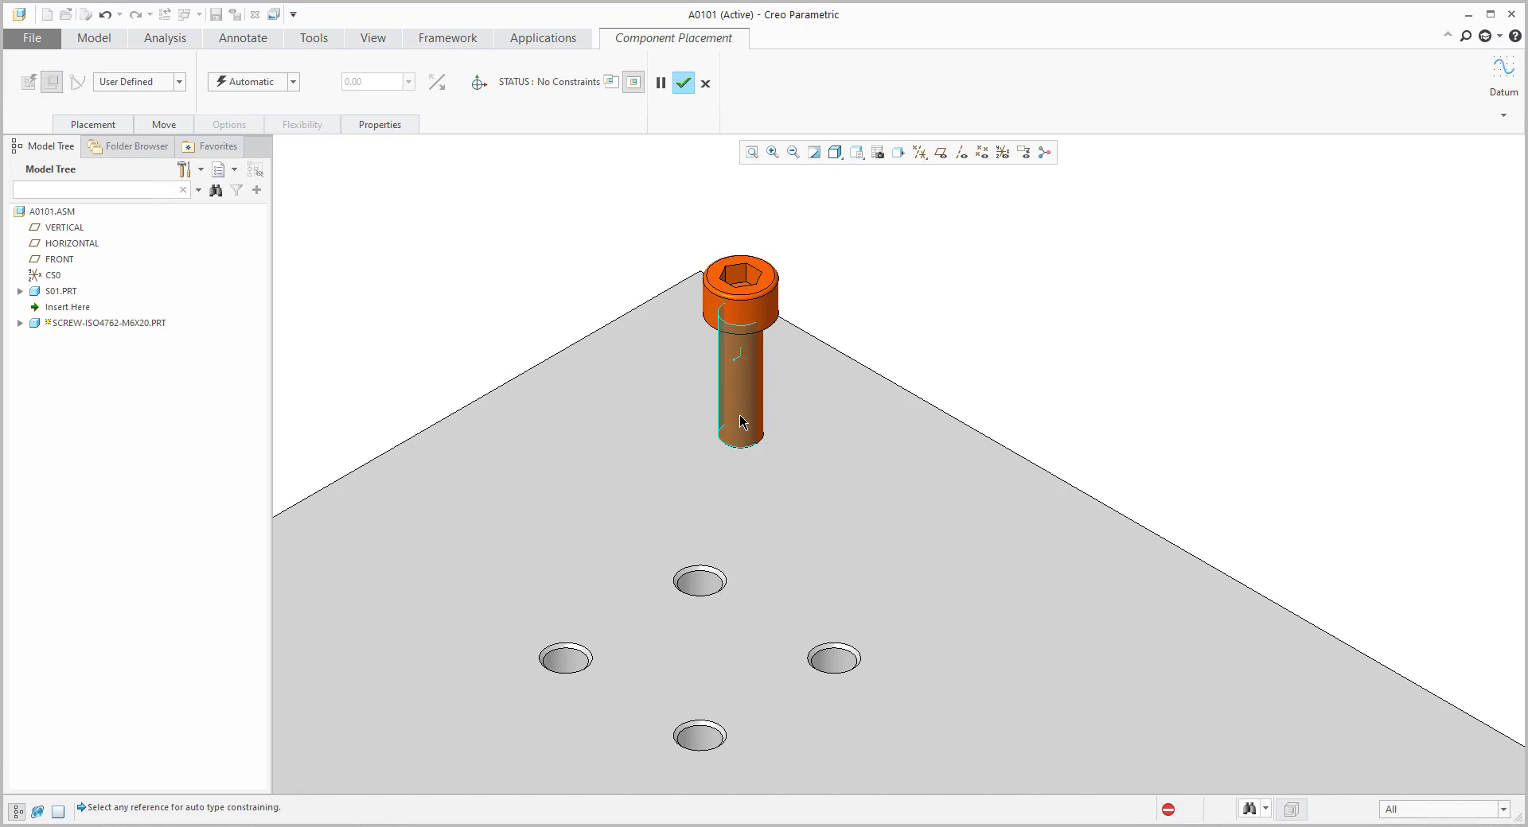
click(740, 422)
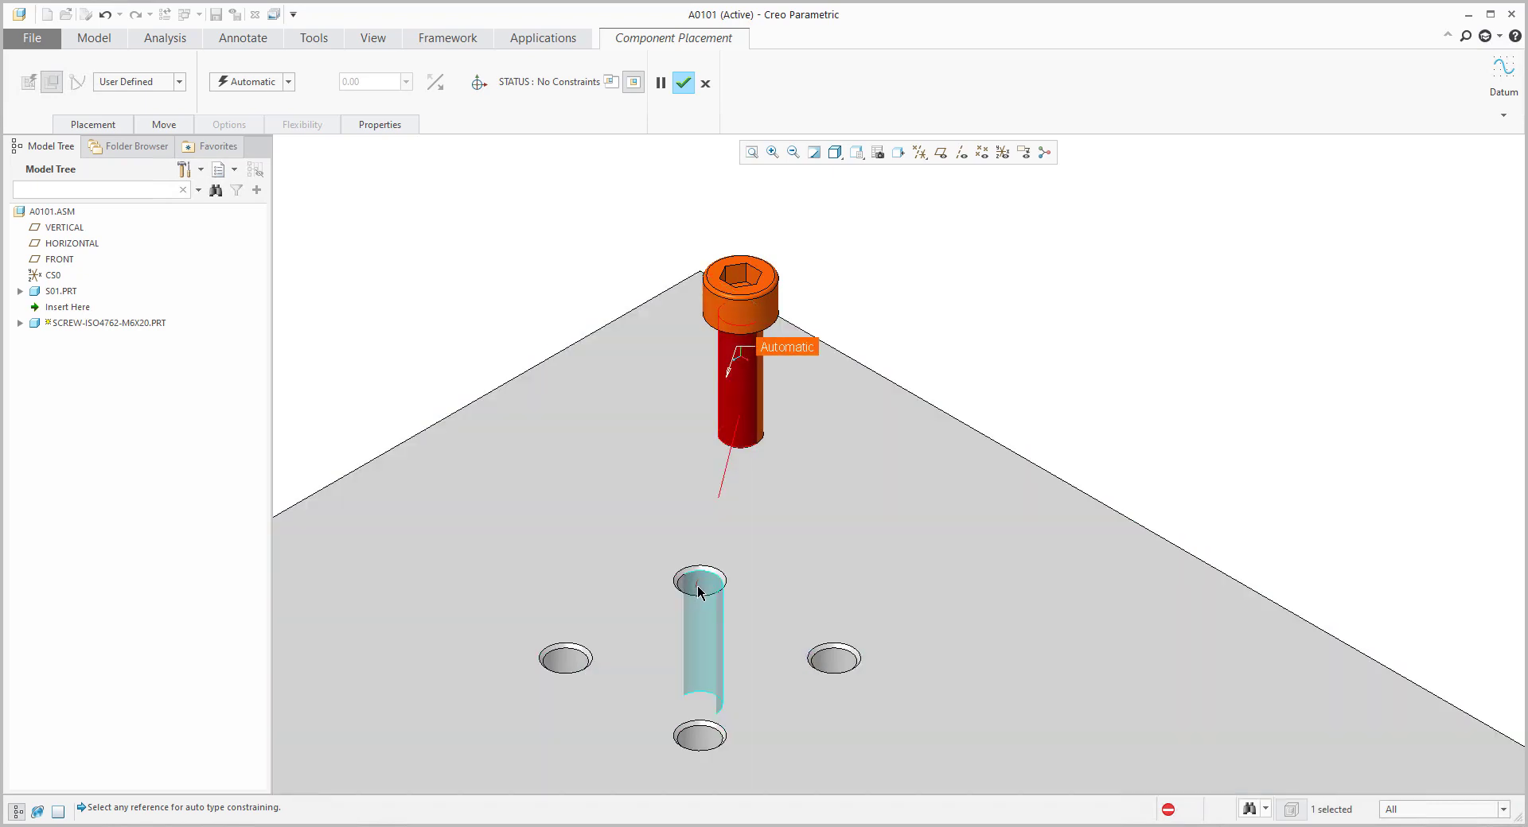
Align the screw's shank coaxially with the top hole and slide it down toward the plate.
click(699, 589)
scroll(740, 515, down, 10)
ctrl+alt+drag(748, 525, 786, 593)
scroll(733, 501, up, 6)
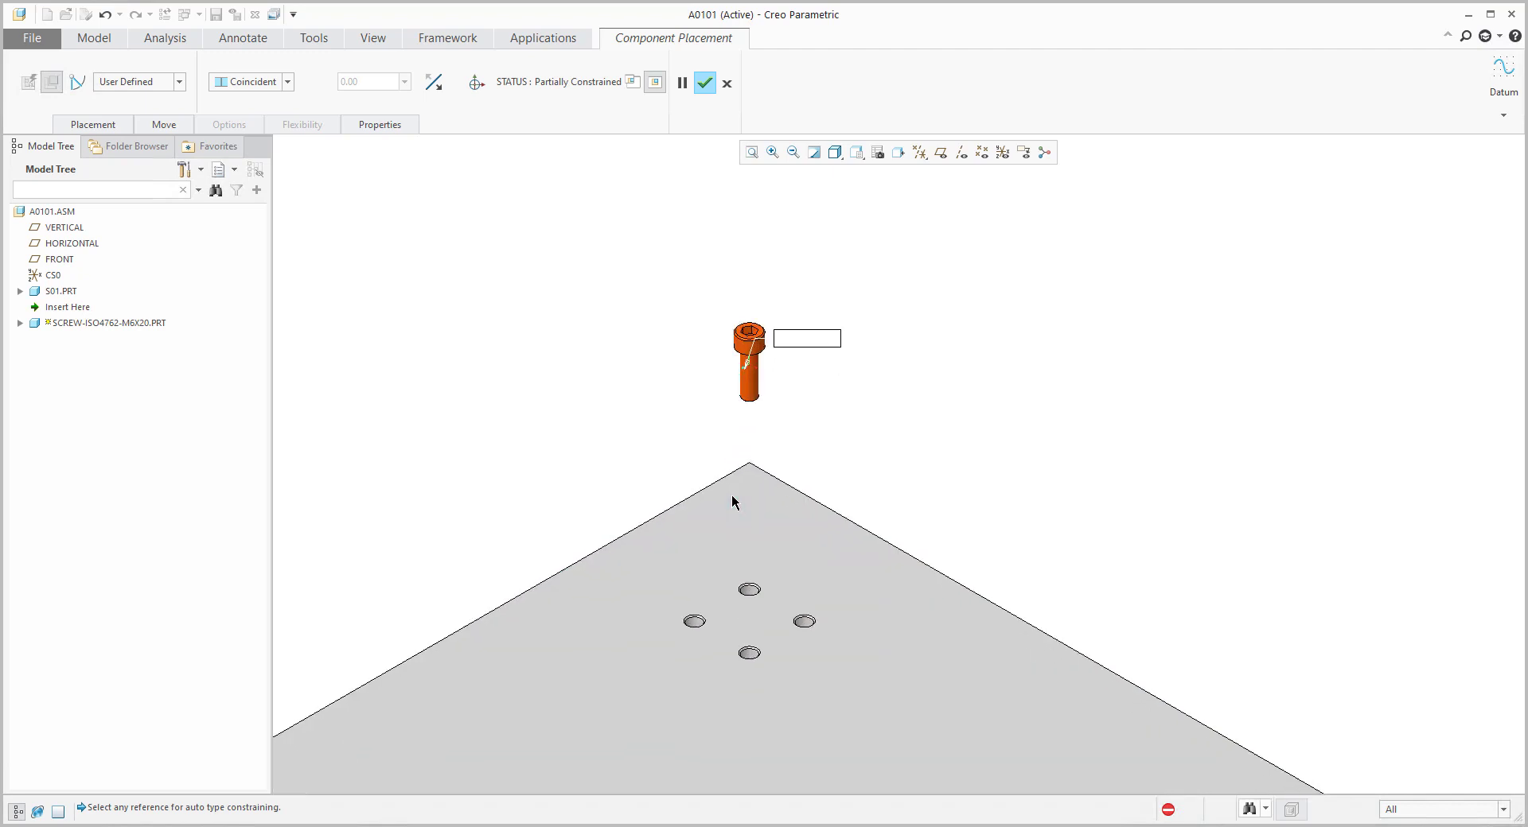
scroll(732, 501, up, 3)
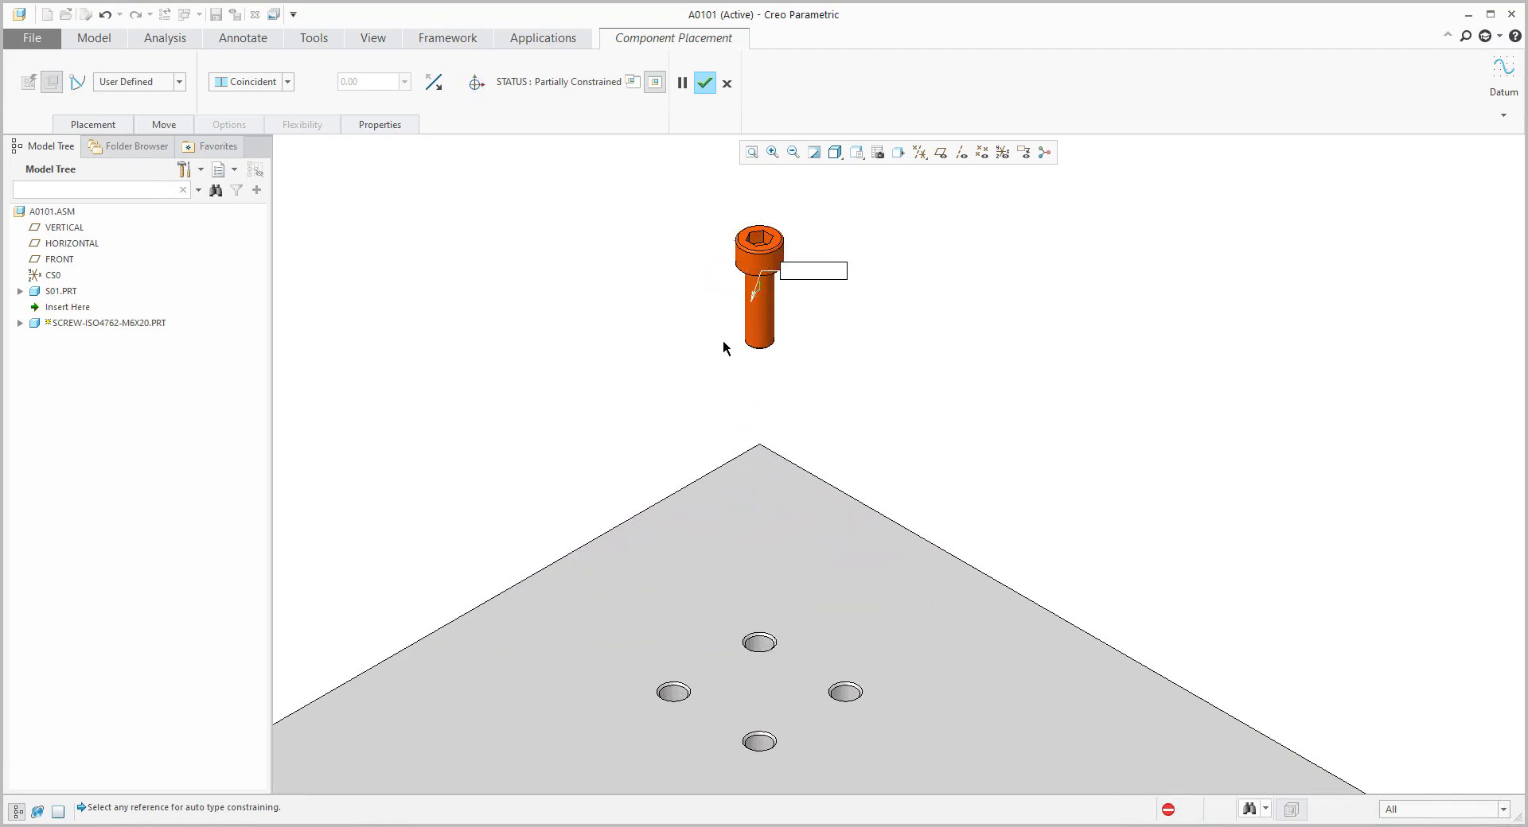
scroll(788, 282, up, 5)
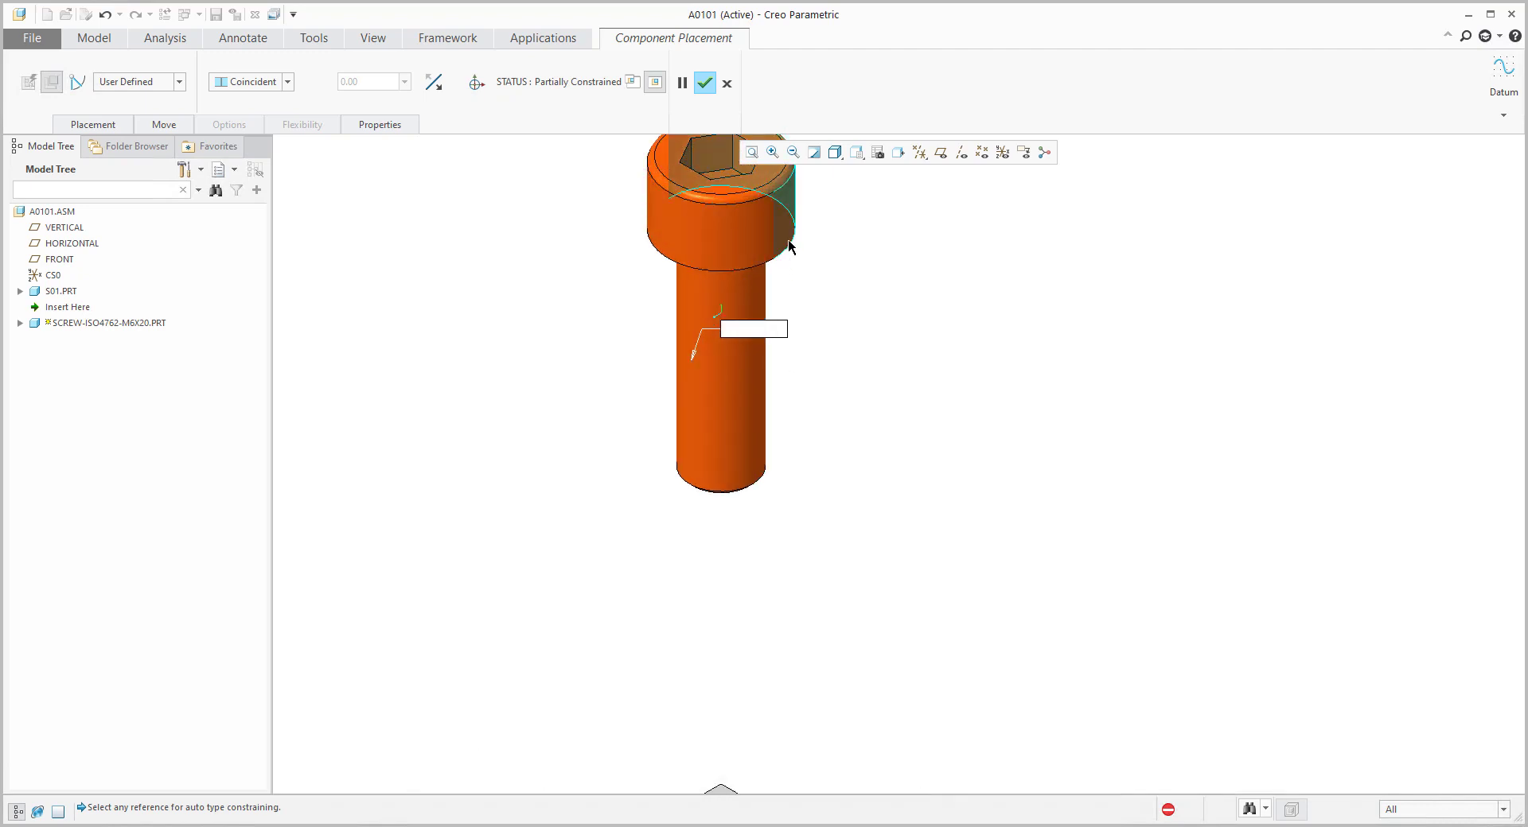
Make the screw head's underside Coincident with the plate's top face and finish placement.
click(788, 247)
scroll(770, 429, down, 5)
click(787, 555)
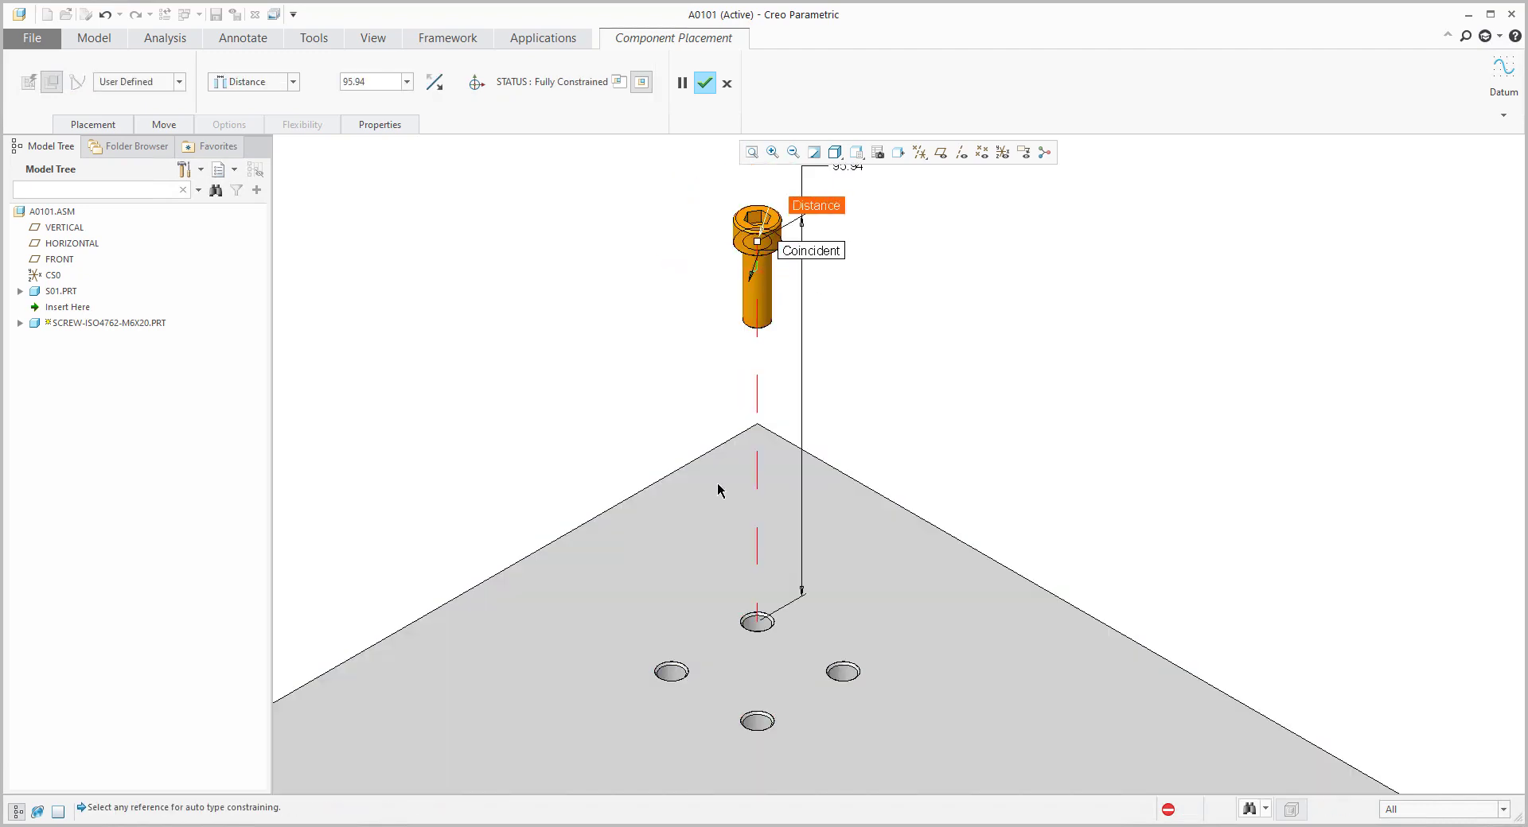
click(241, 83)
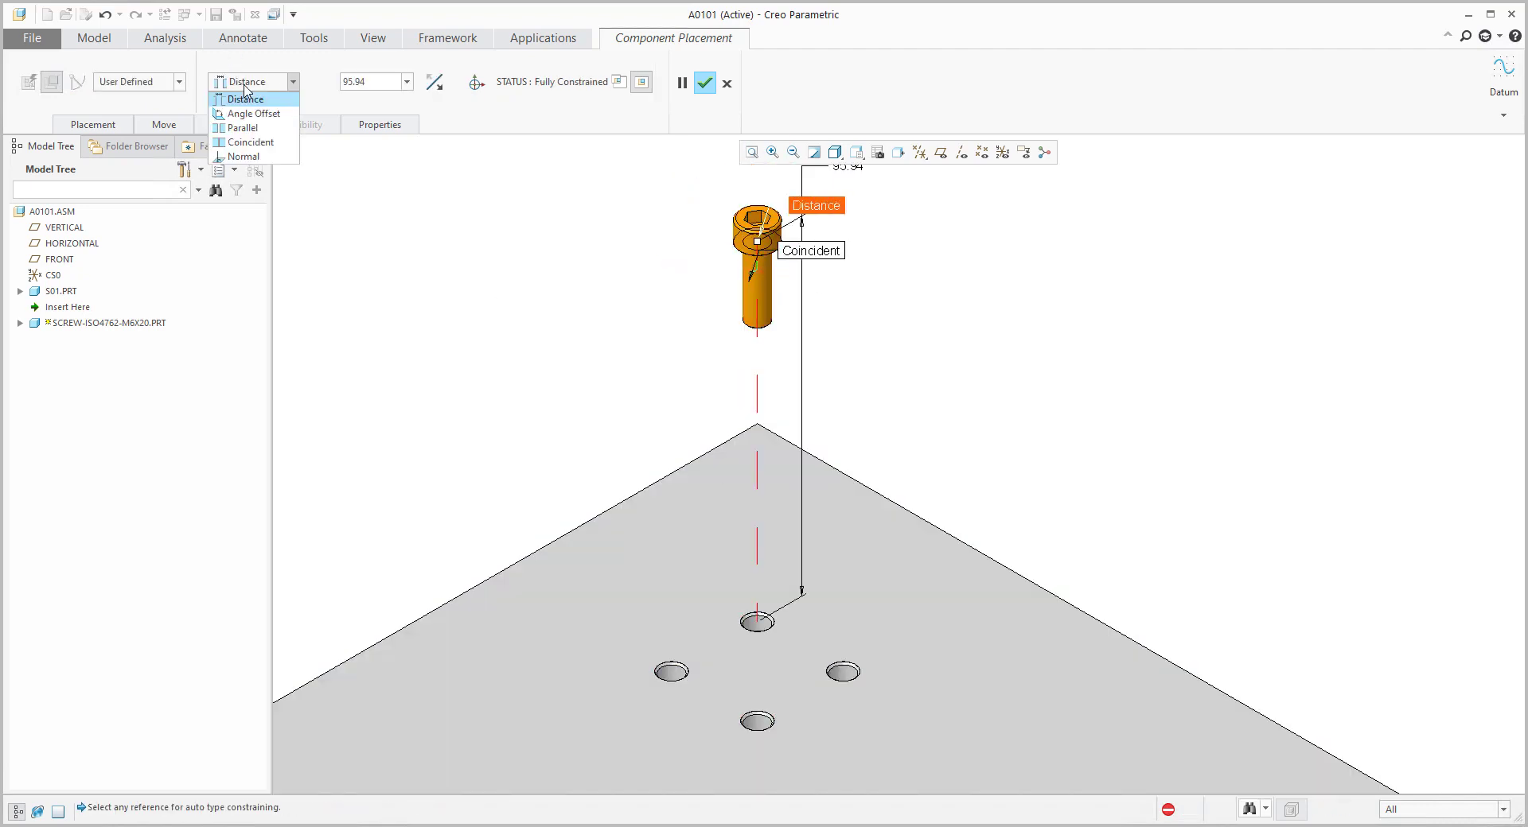
click(248, 141)
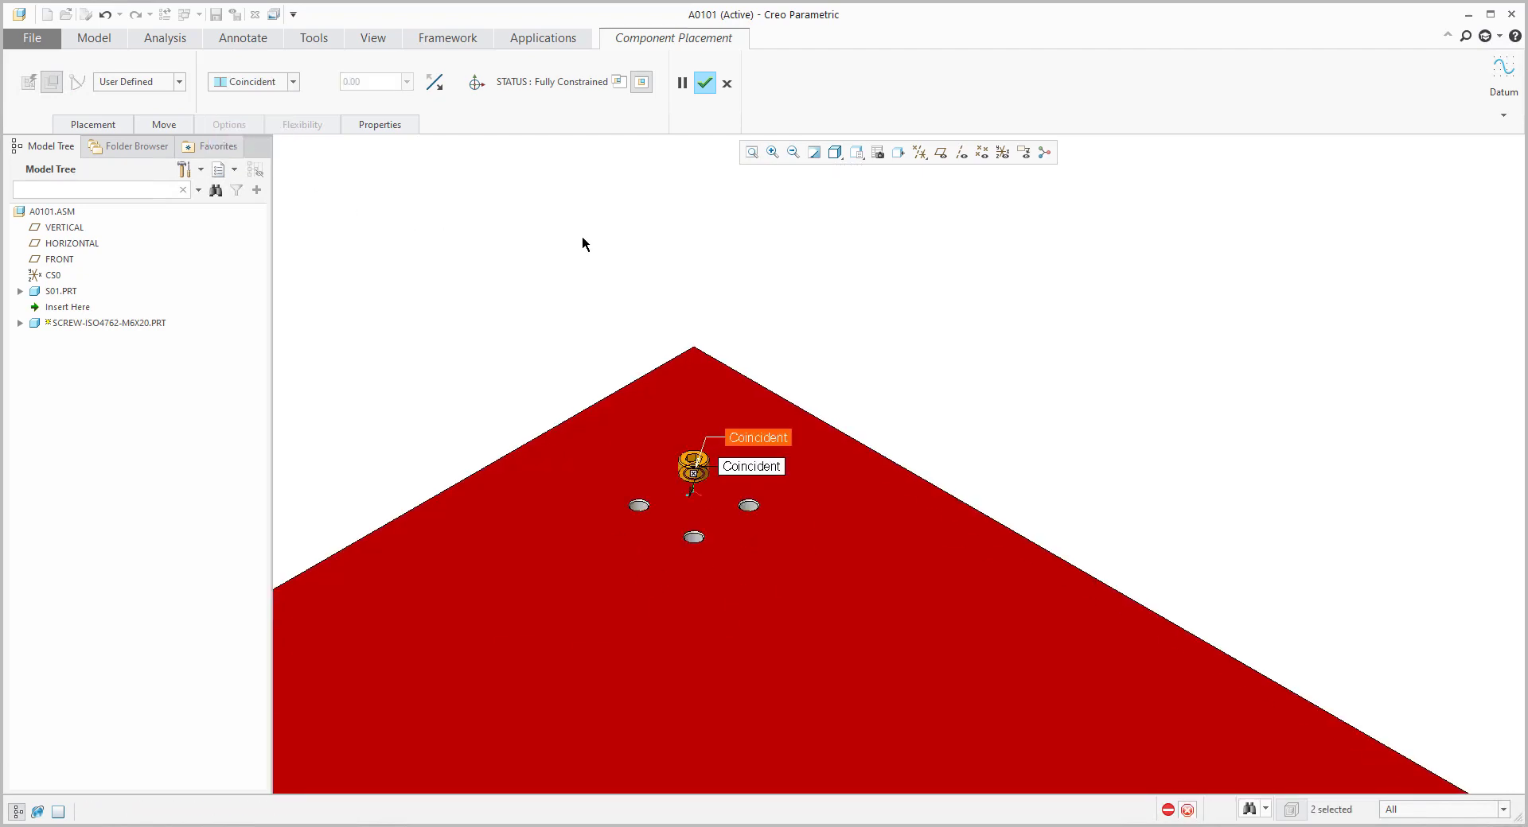
middle_click(585, 243)
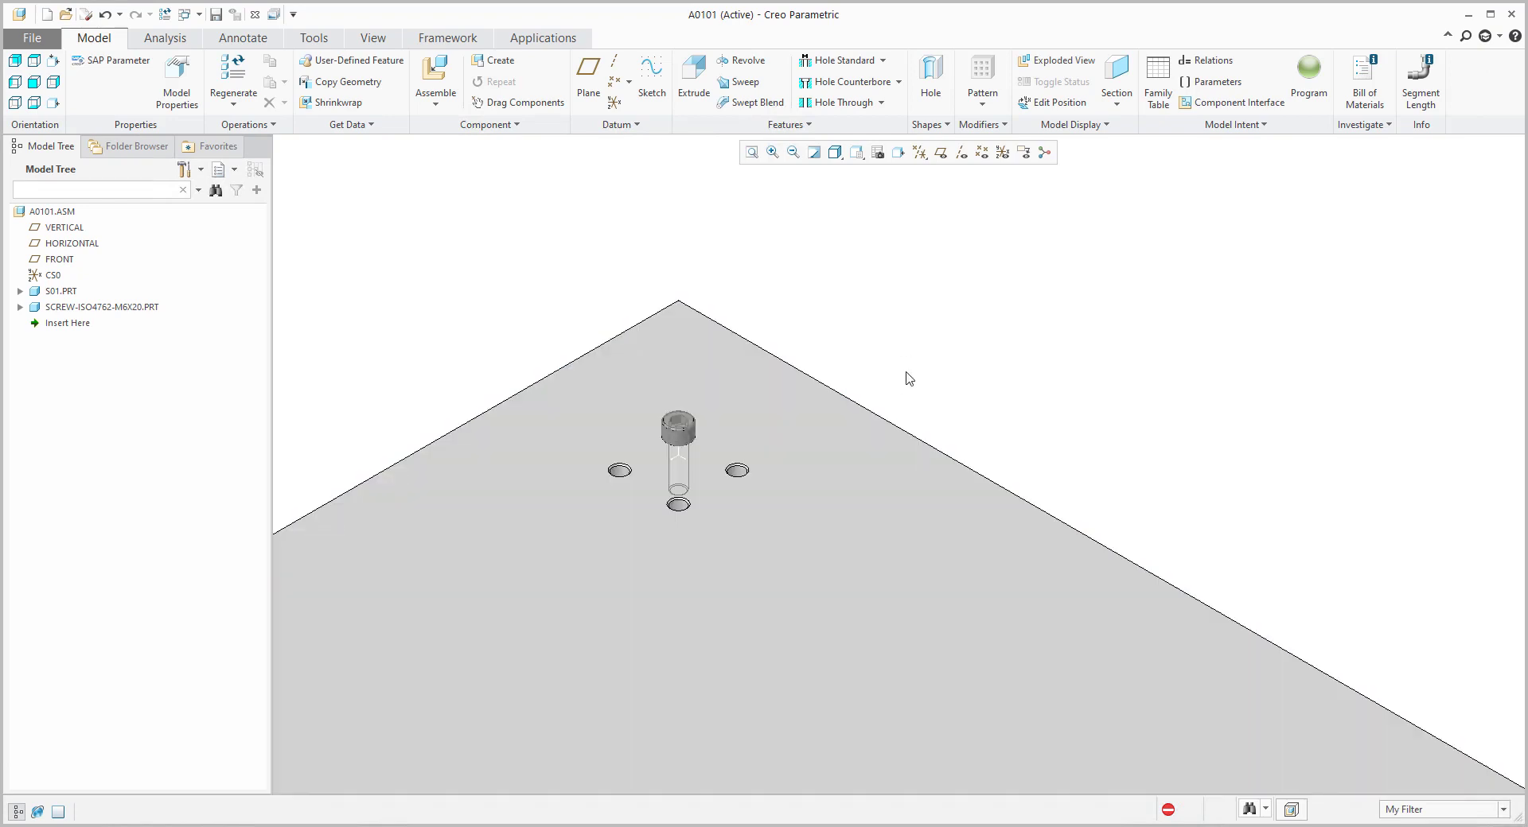
Pattern the screw with reference type Both so each plate hole gets one, then select S01.PRT.
click(92, 310)
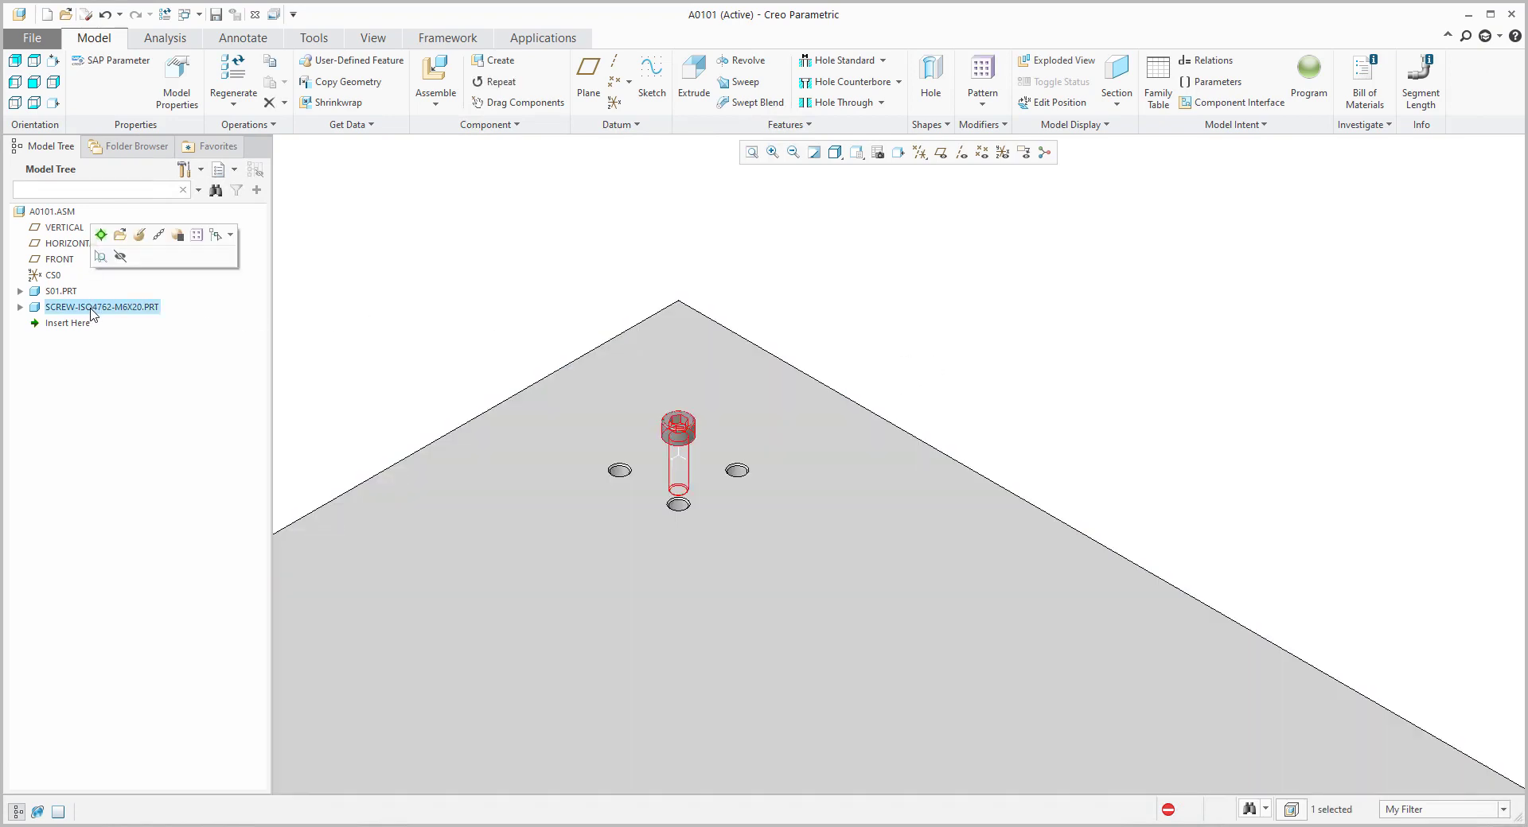
click(987, 69)
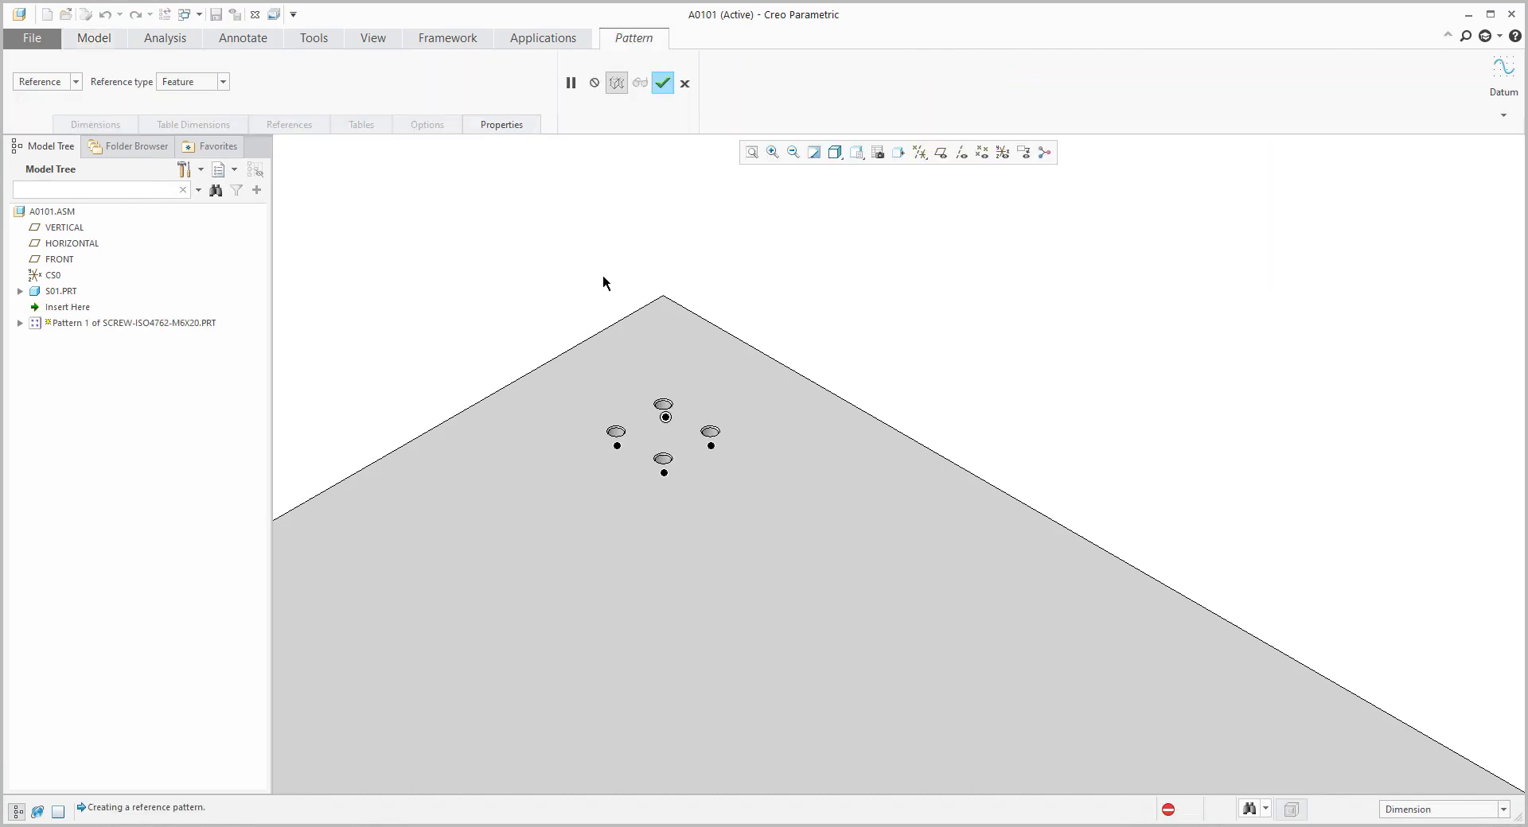
scroll(603, 282, down, 3)
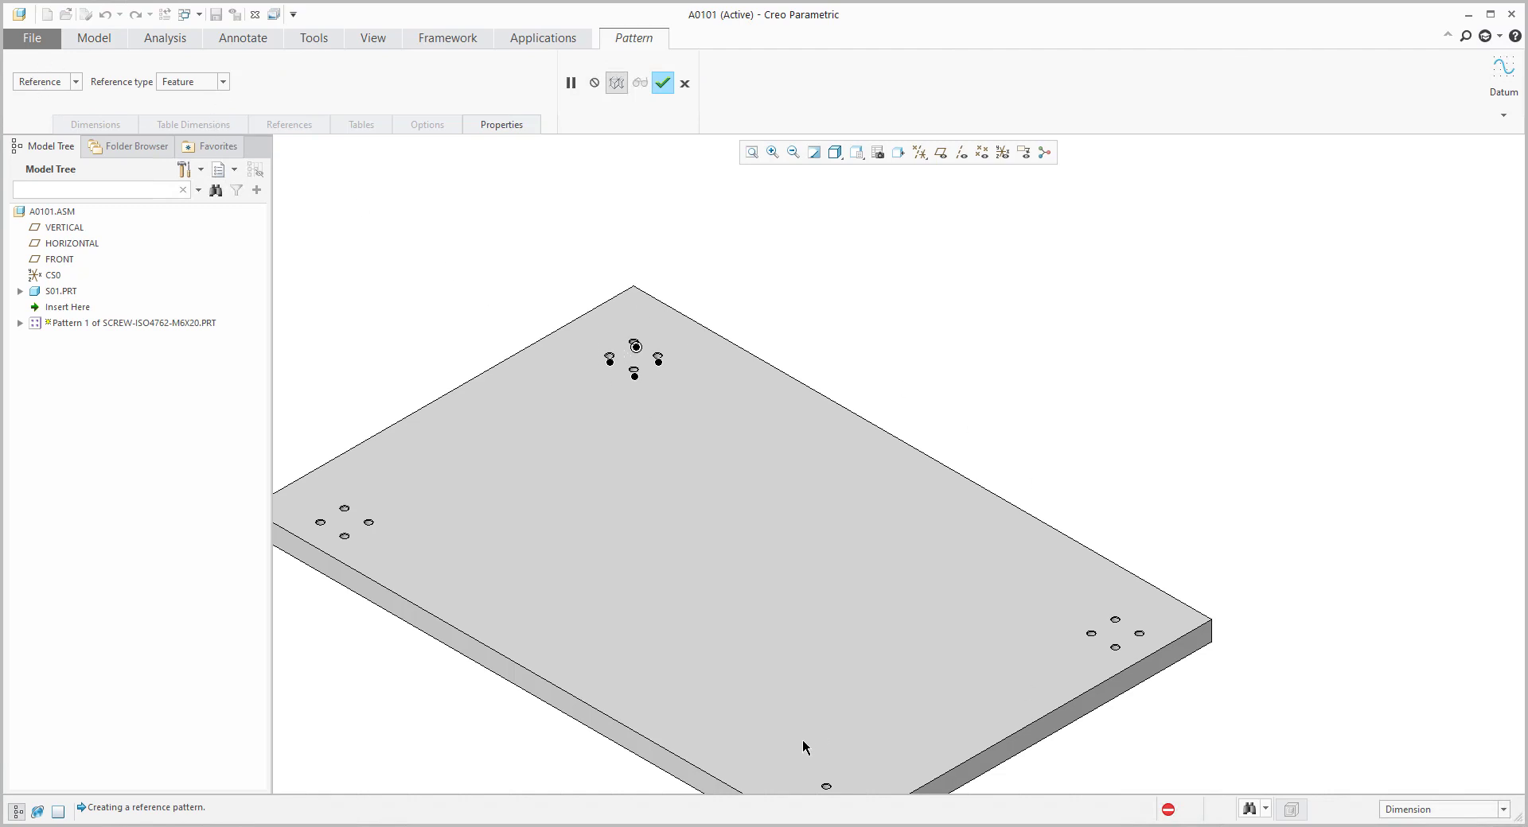
click(179, 84)
click(172, 127)
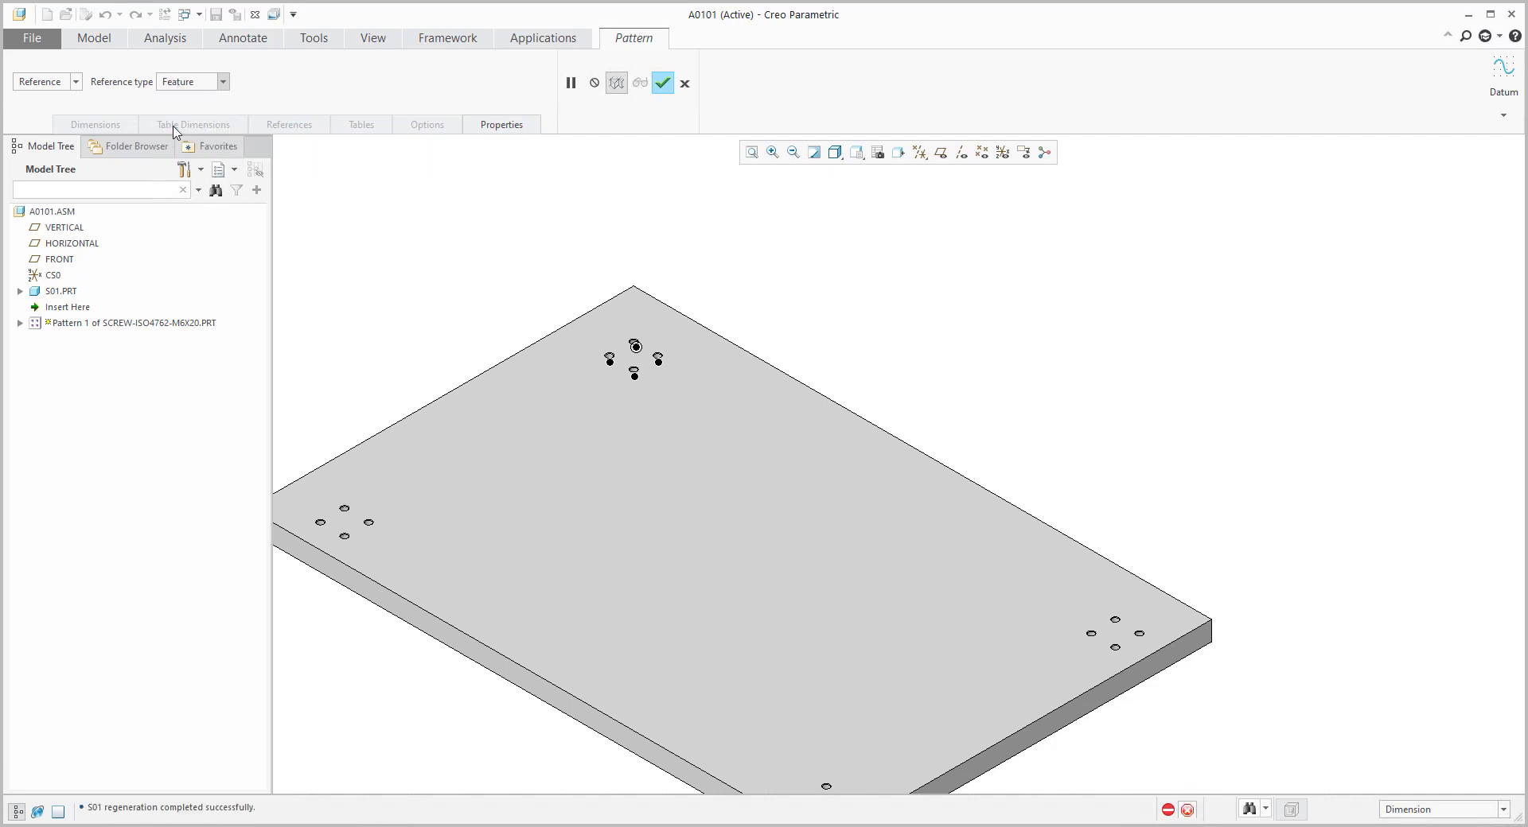
click(663, 83)
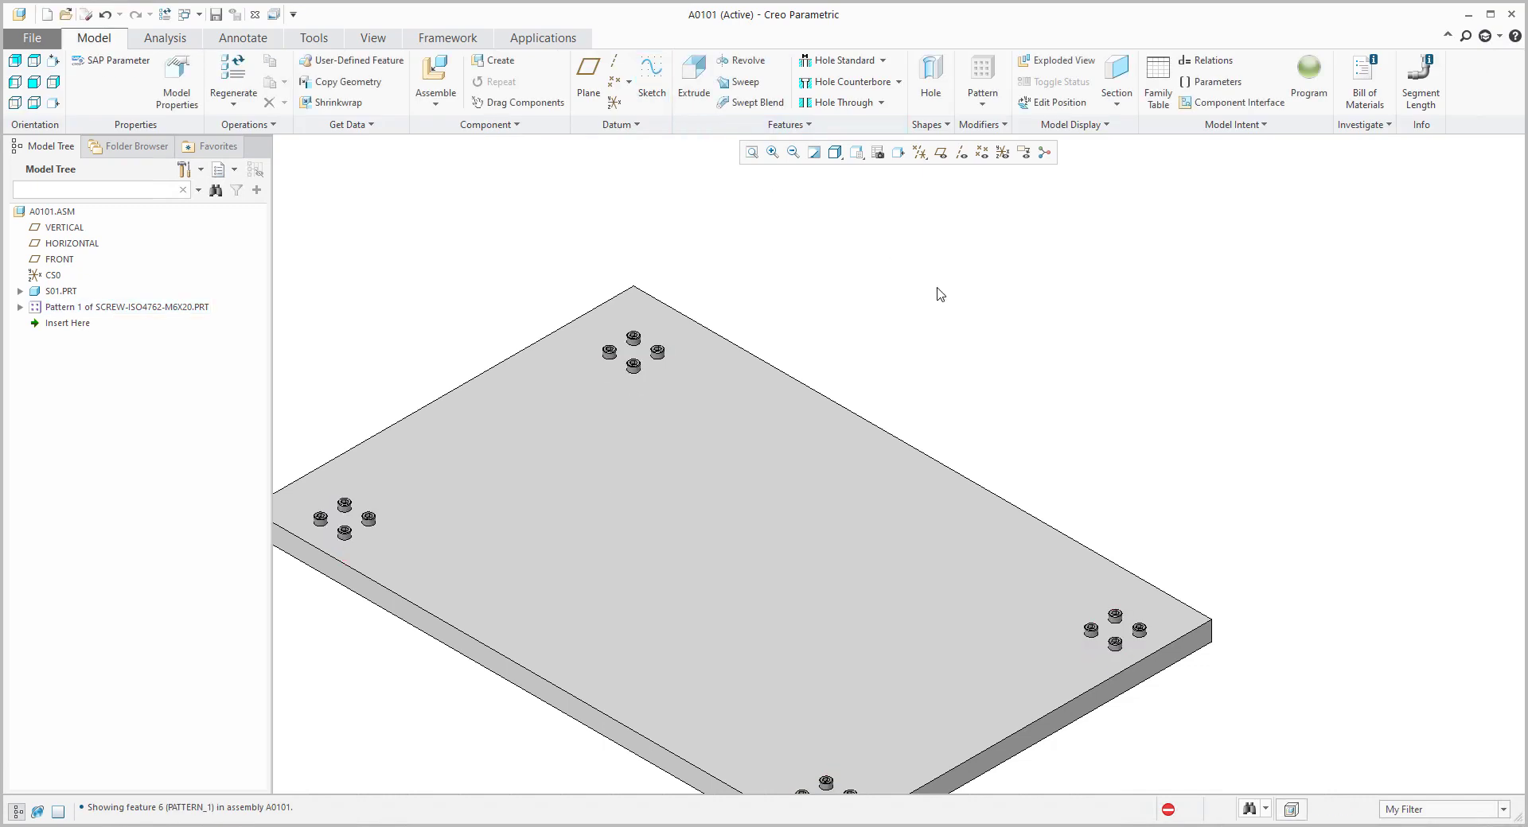
scroll(865, 709, down, 5)
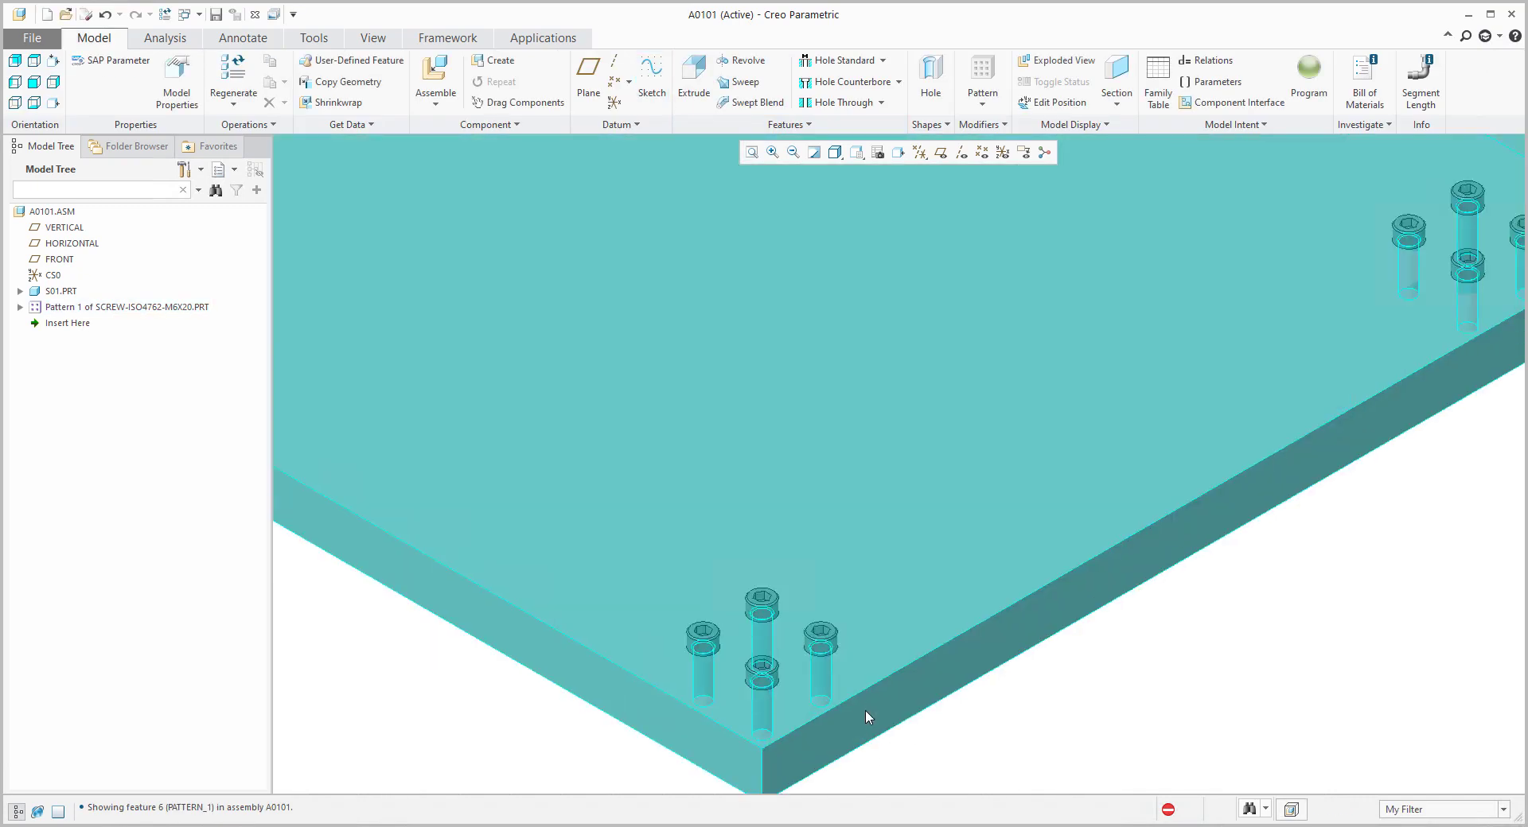
scroll(864, 710, up, 4)
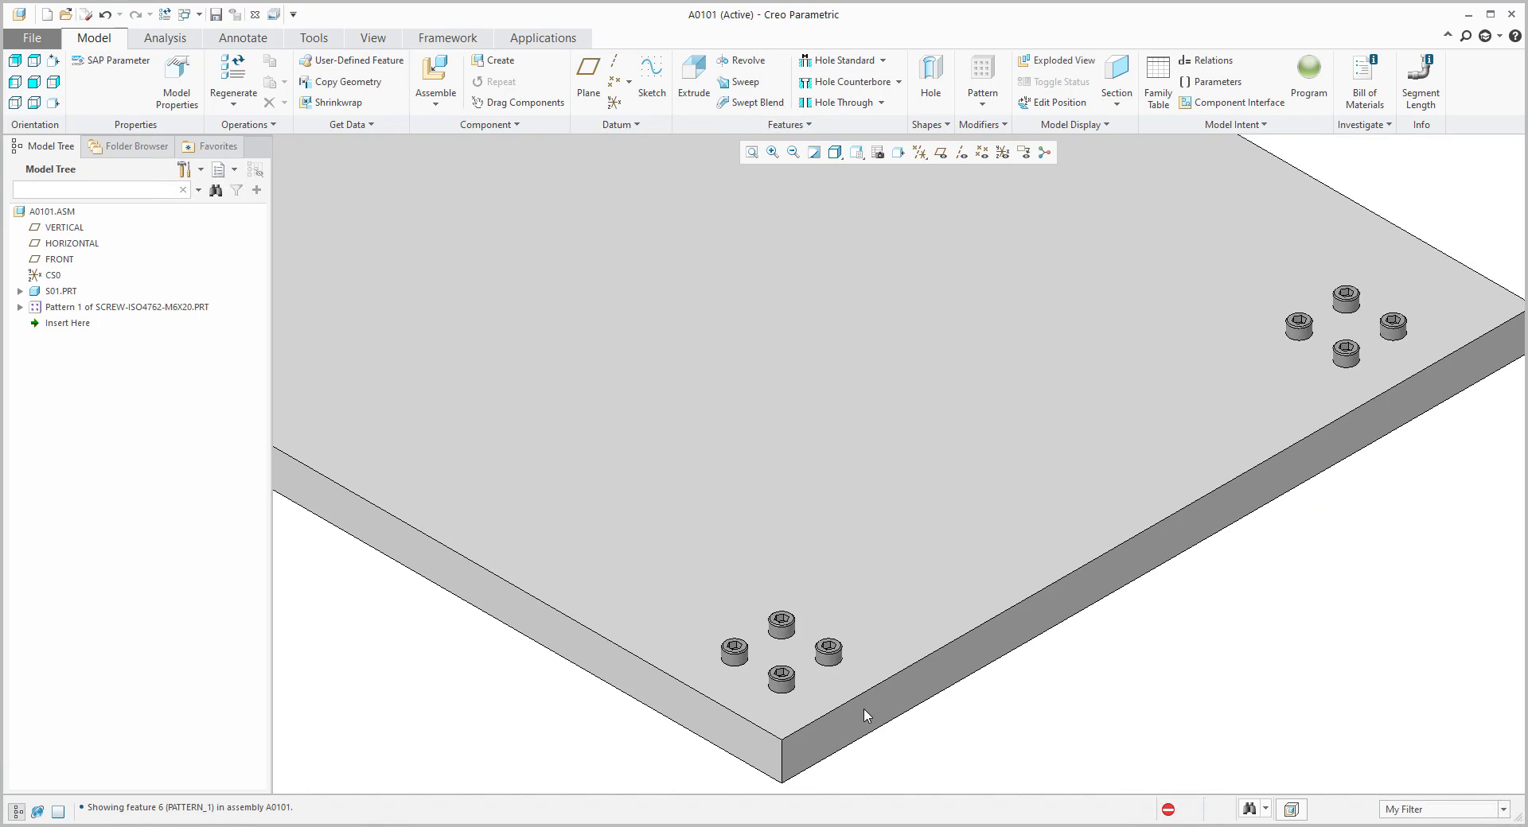
scroll(857, 699, up, 1)
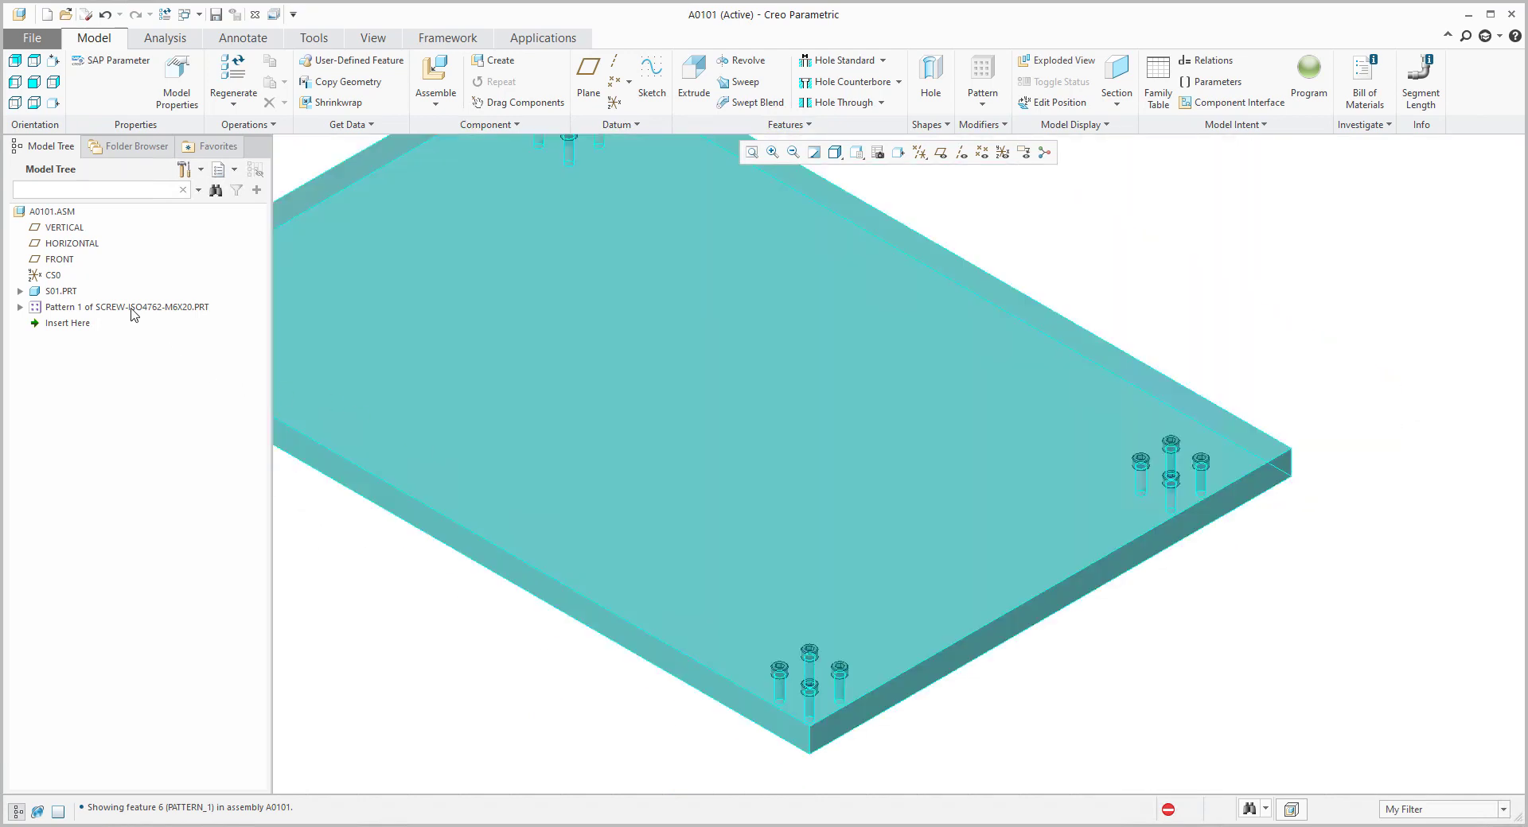
click(53, 291)
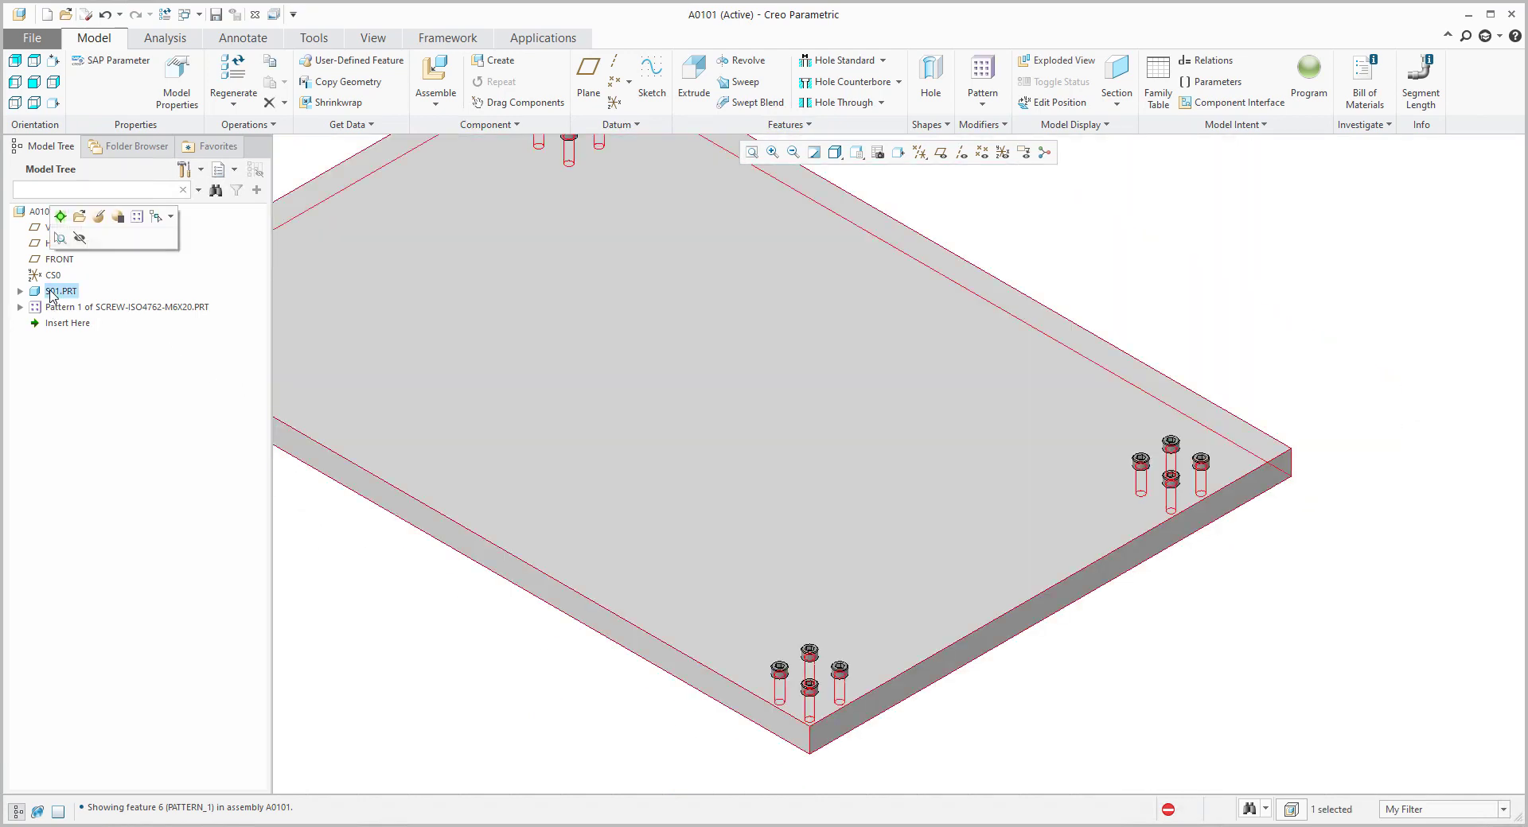
Open S01.PRT and edit the definition of the plate's hole-group pattern.
click(99, 219)
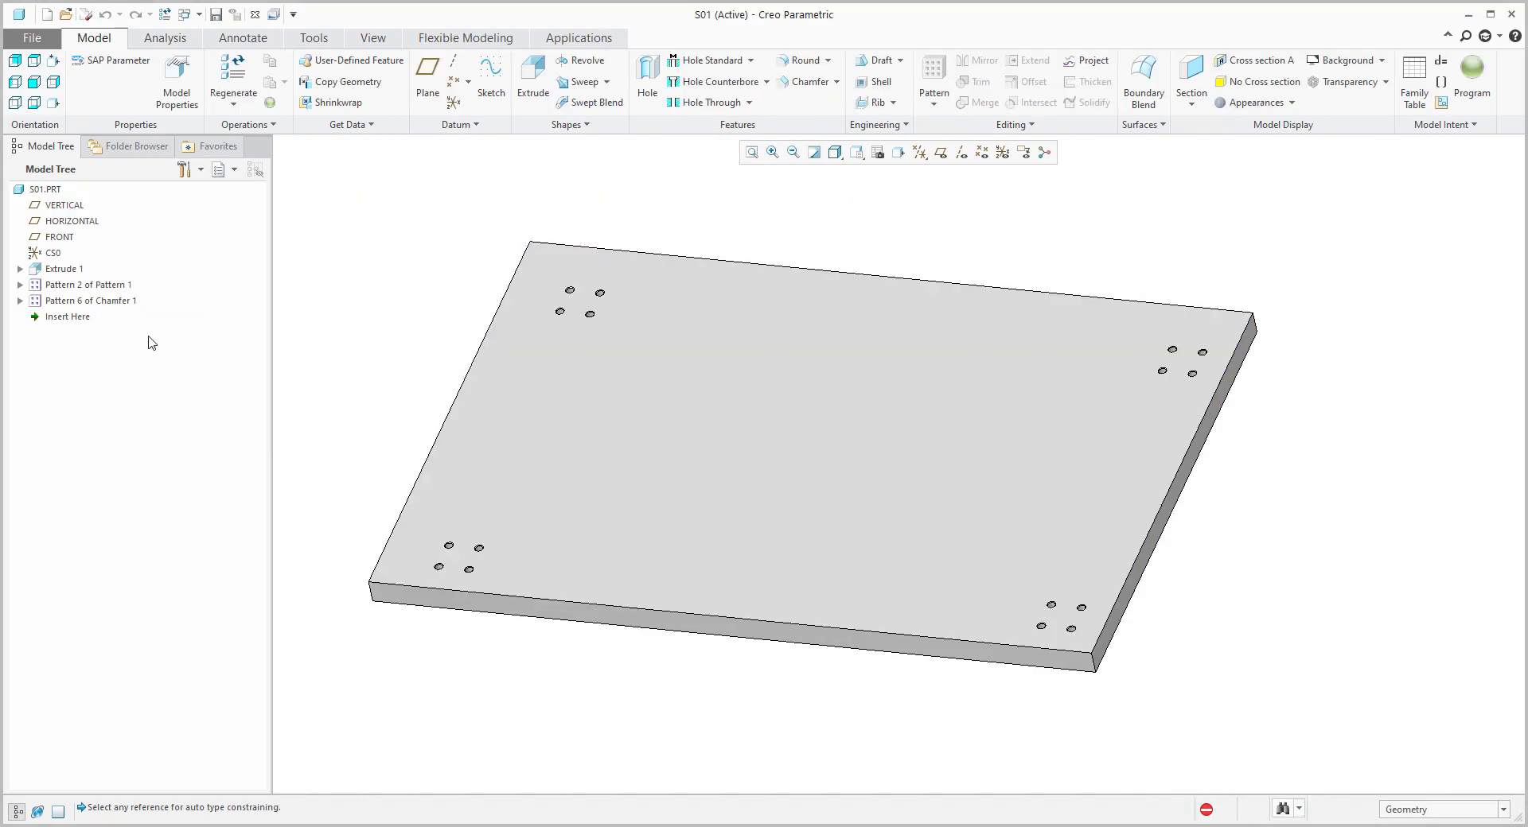
click(85, 286)
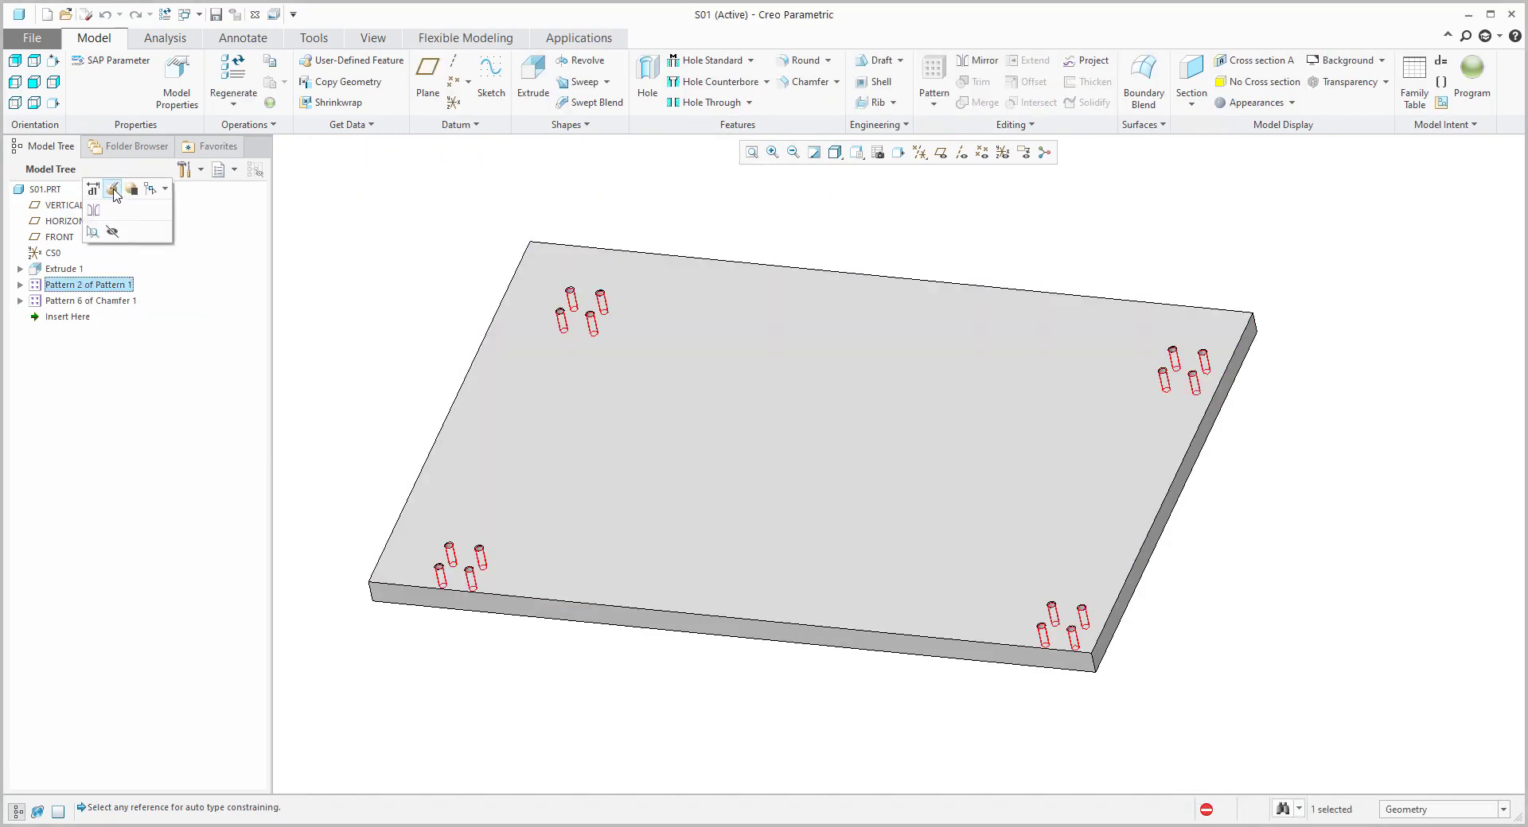
click(113, 190)
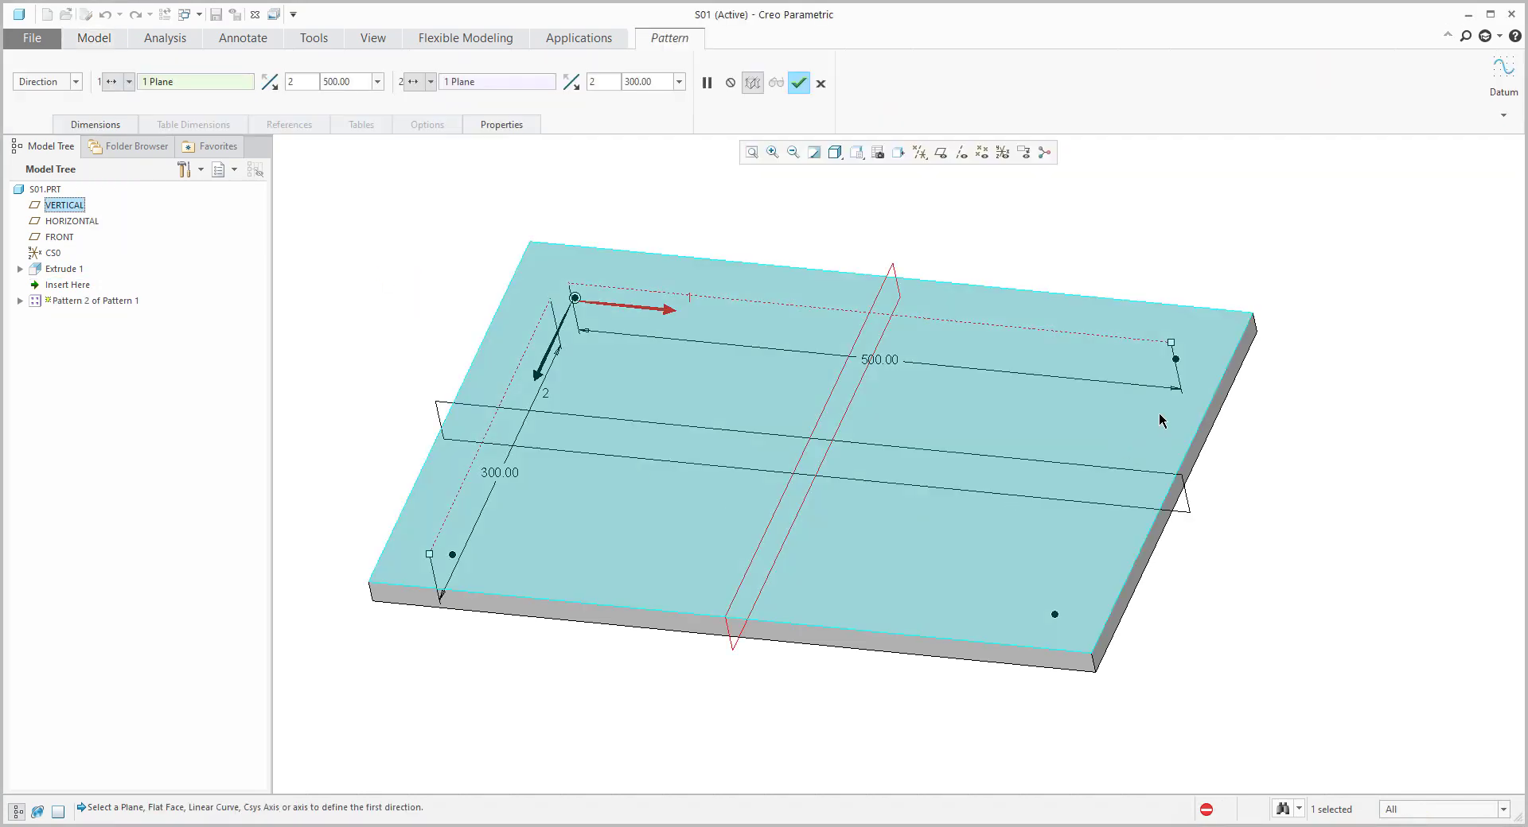
click(96, 126)
click(94, 126)
Change the first-direction spacing from 500 to 250 and the member count from 2 to 3.
double_click(345, 81)
text(250)
key(Return)
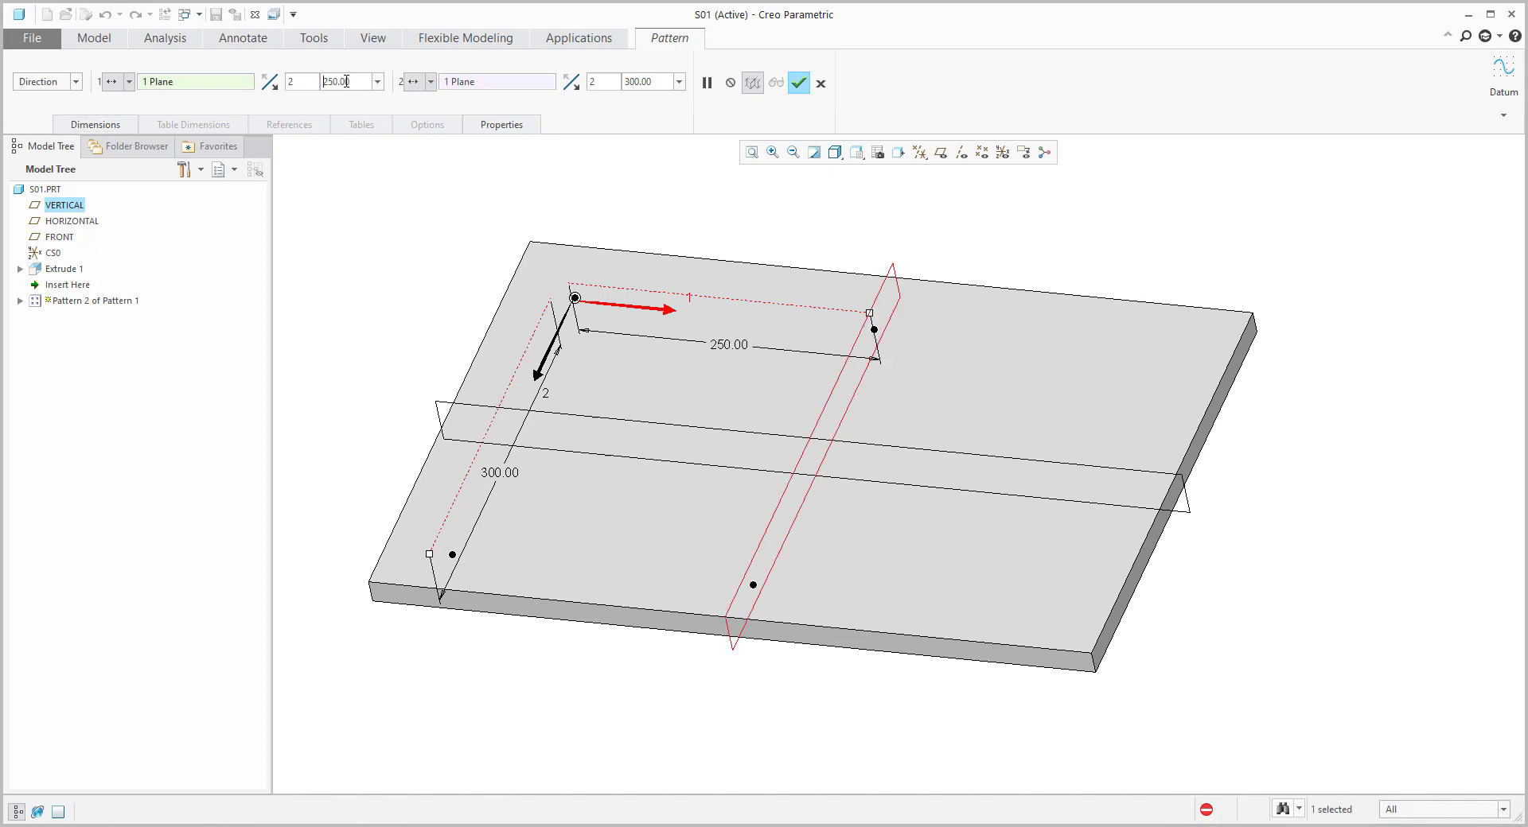
key(shift+Tab)
text(3)
key(Return)
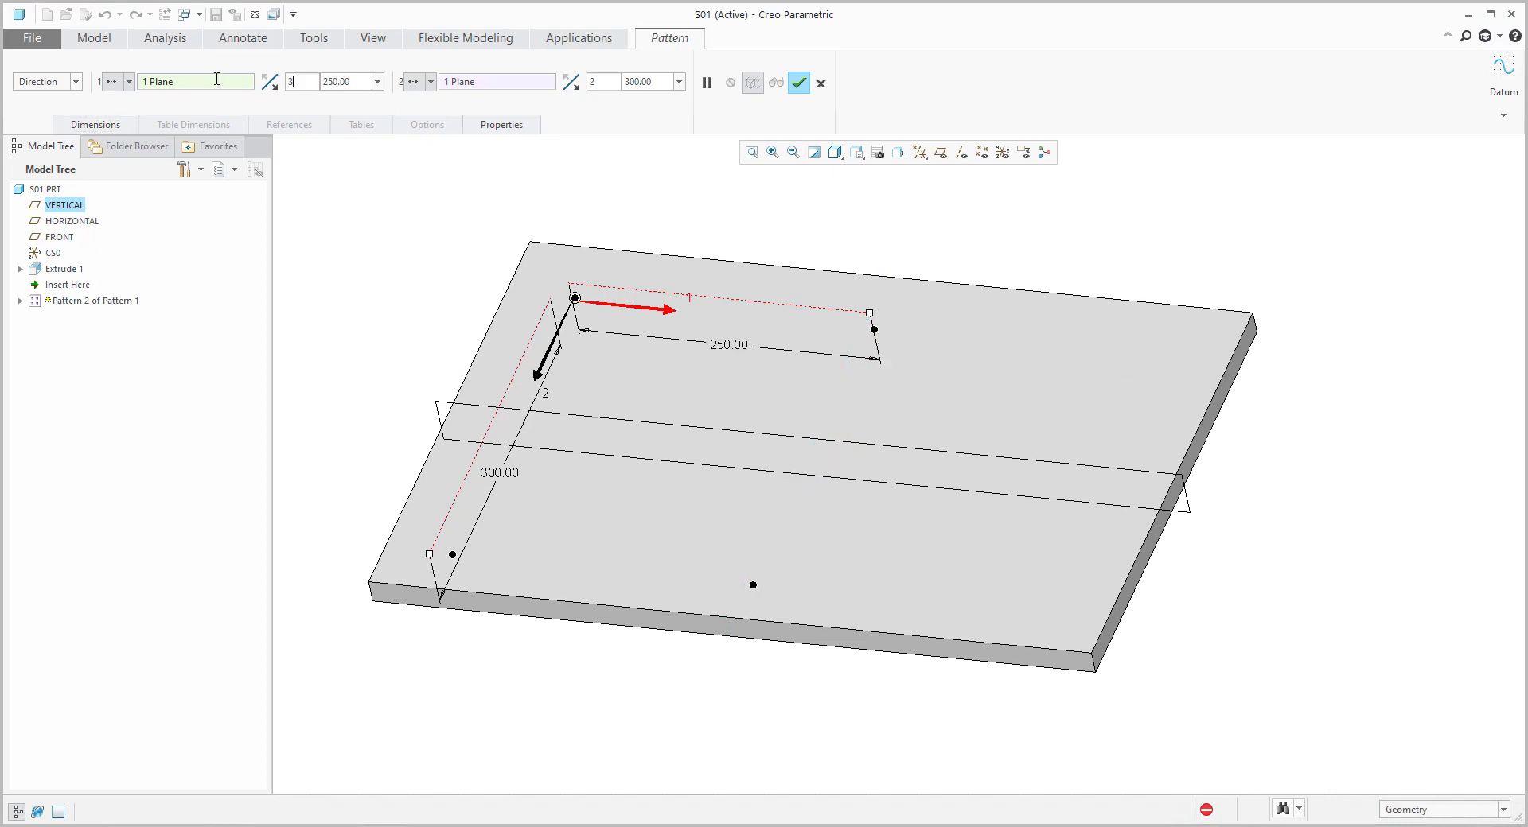
click(797, 83)
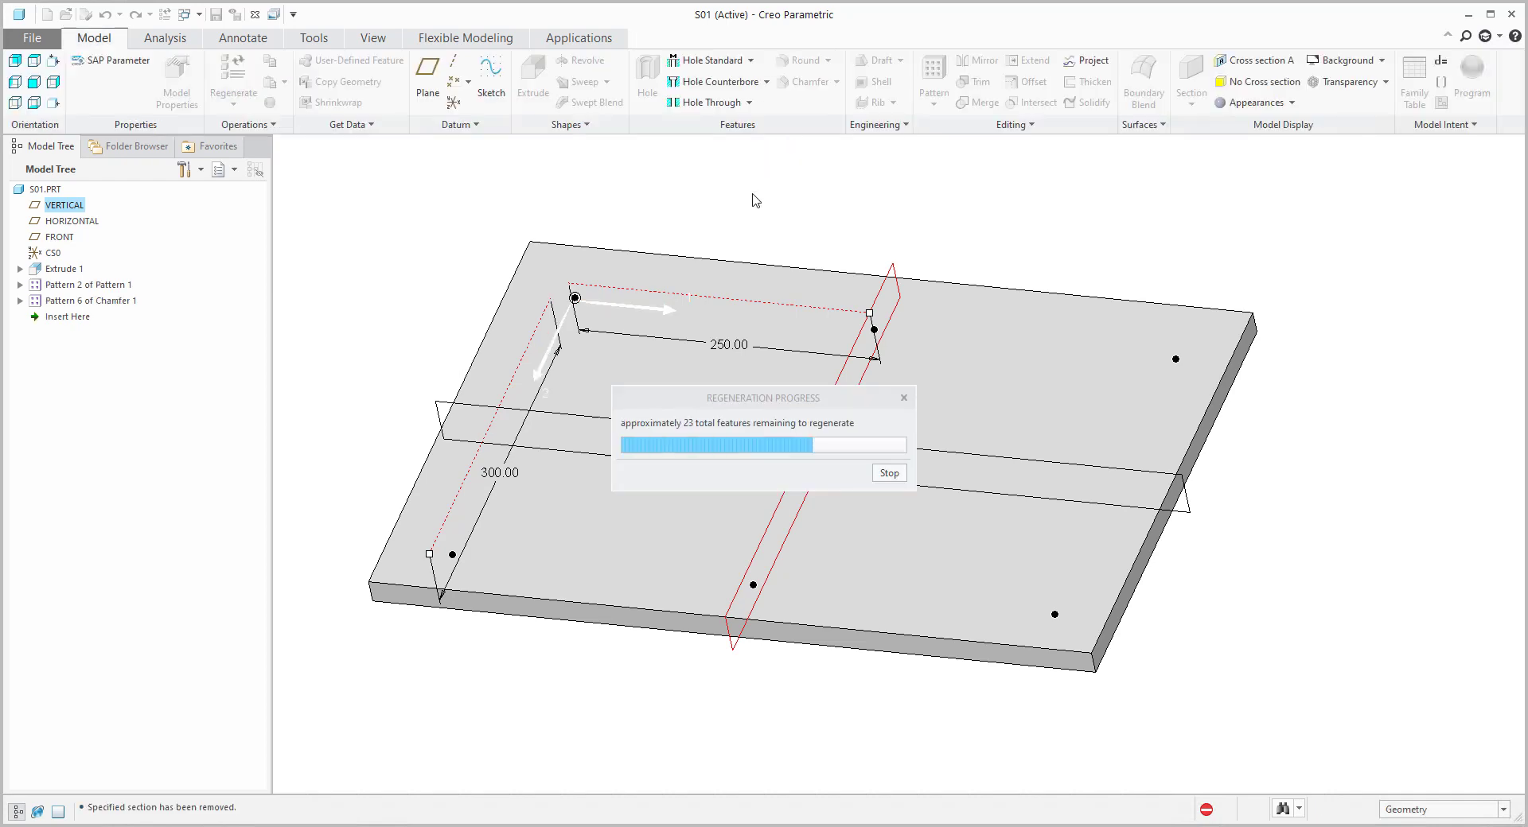
Return the plate to its default view and close the part window, back to assembly A0101.
click(428, 234)
middle_drag(635, 404, 637, 386)
key(ctrl+d)
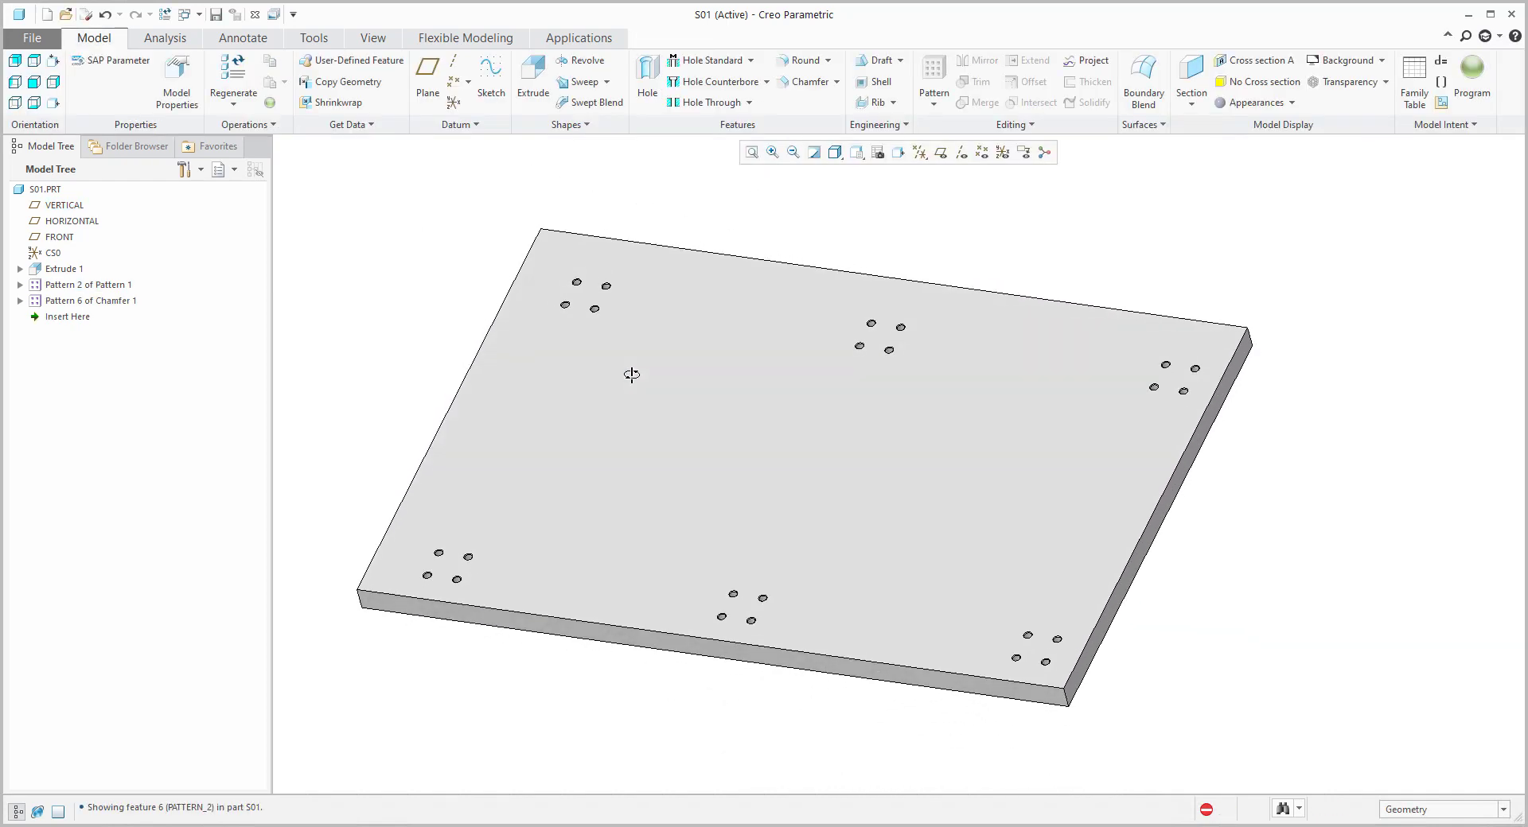
click(255, 14)
key(ctrl+d)
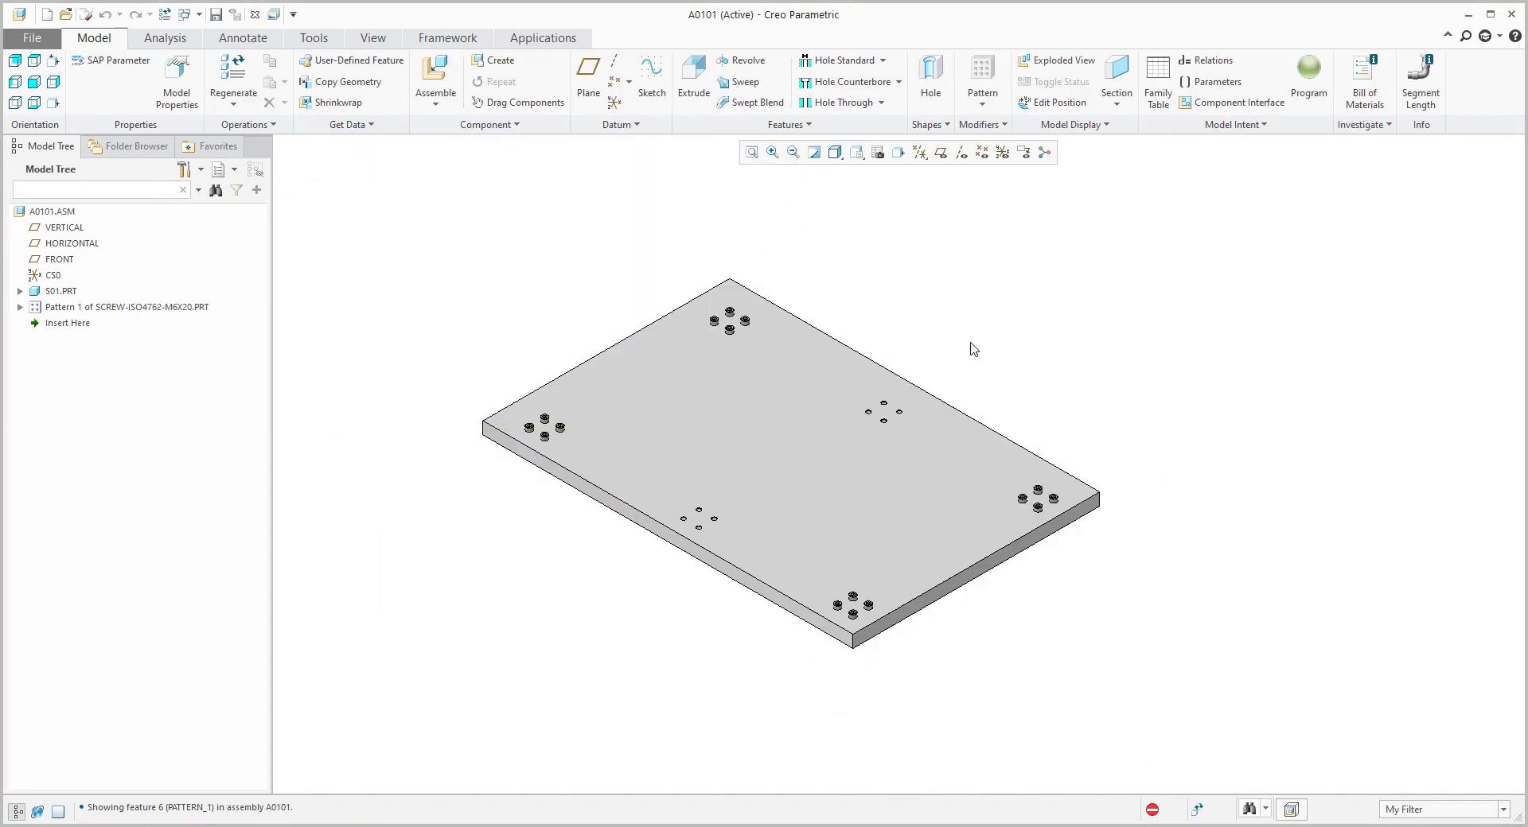
Regenerate A0101 so the screw pattern fills all six hole groups, then check the pattern and S01.PRT.
key(ctrl+g)
scroll(913, 400, down, 4)
scroll(914, 399, up, 4)
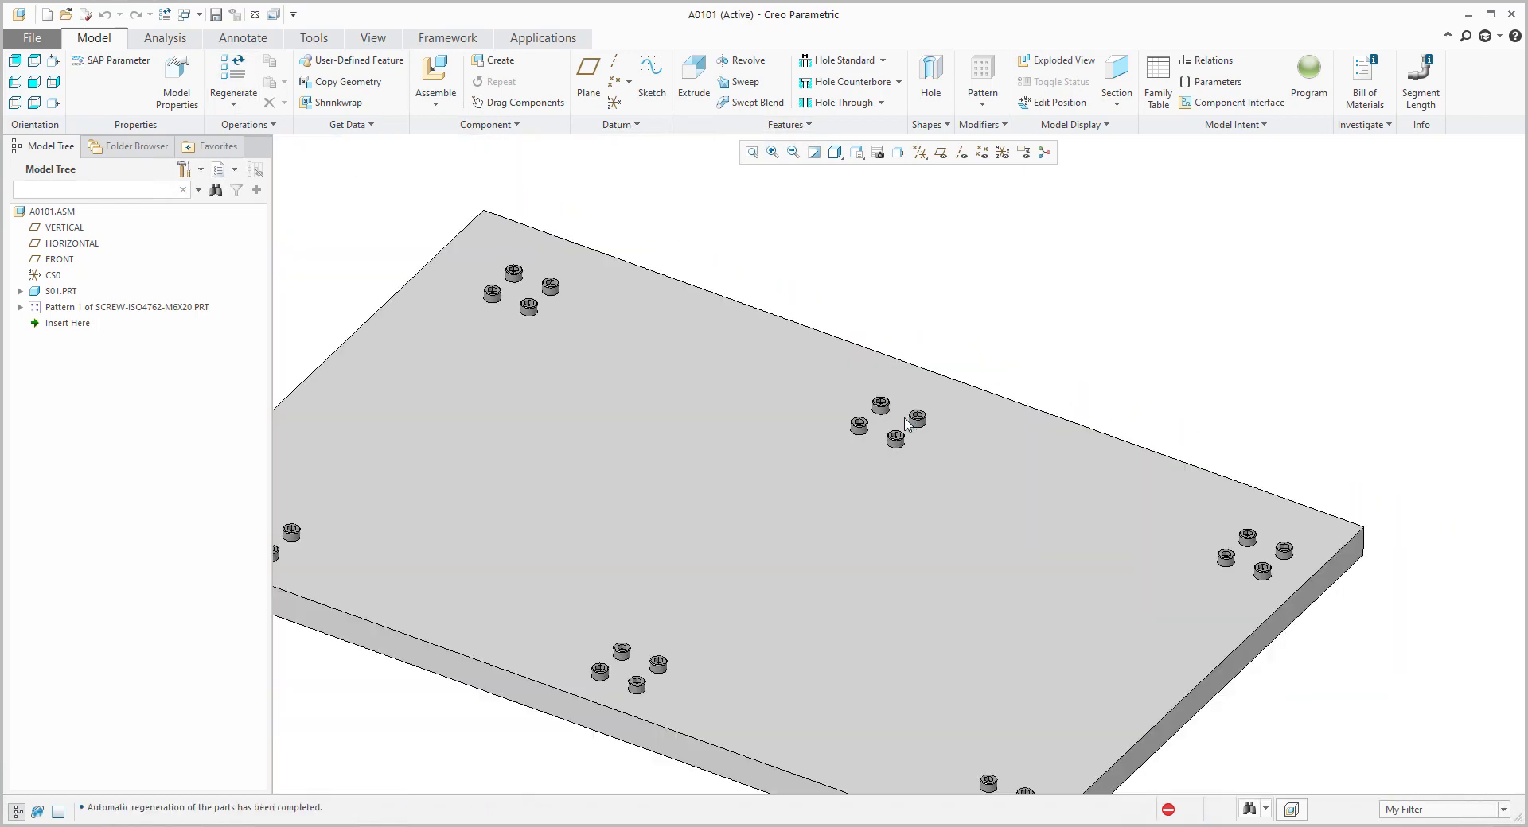
click(104, 308)
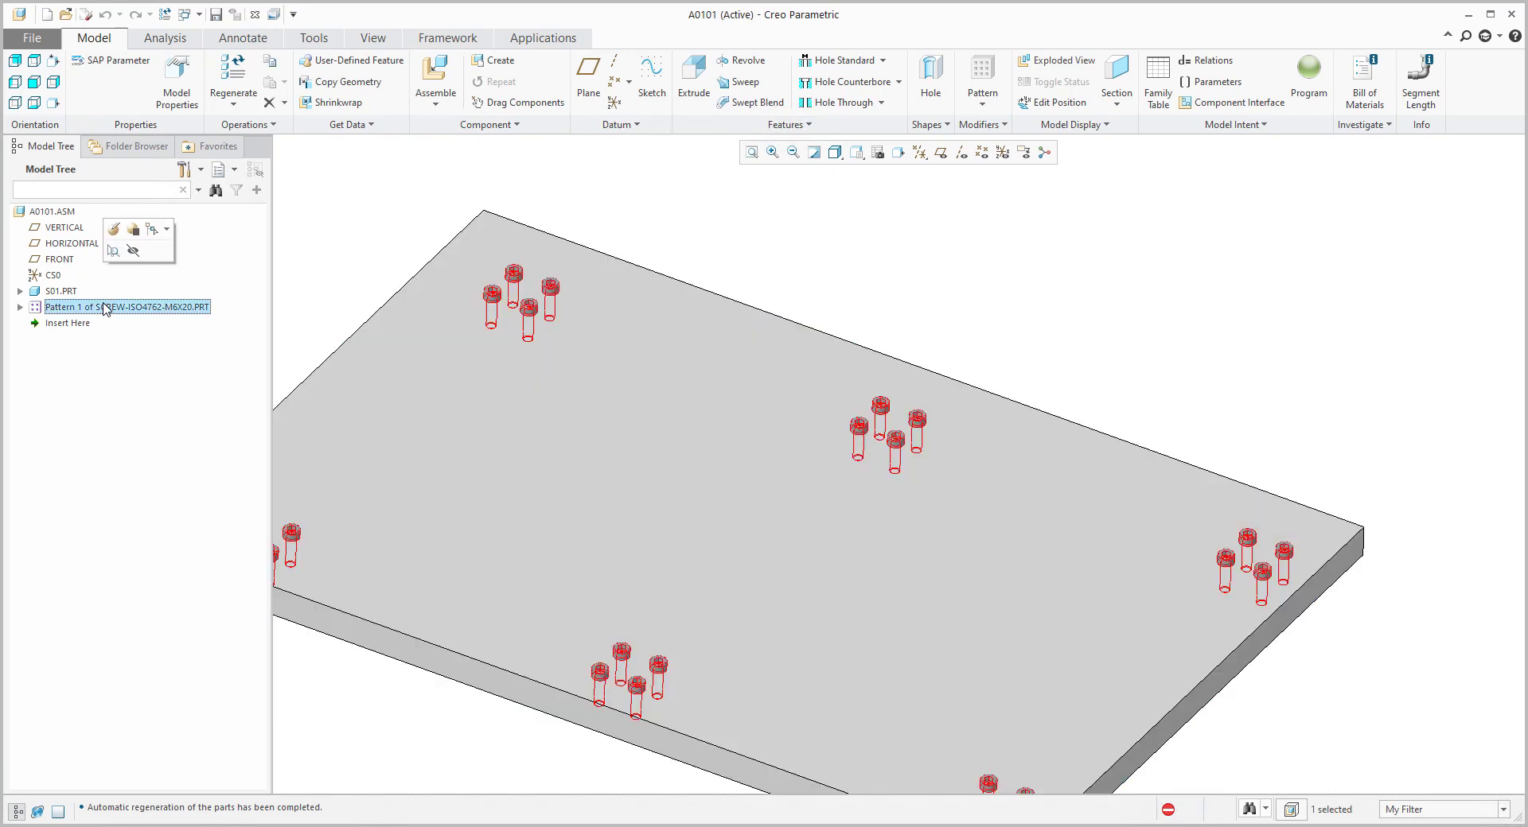
click(50, 292)
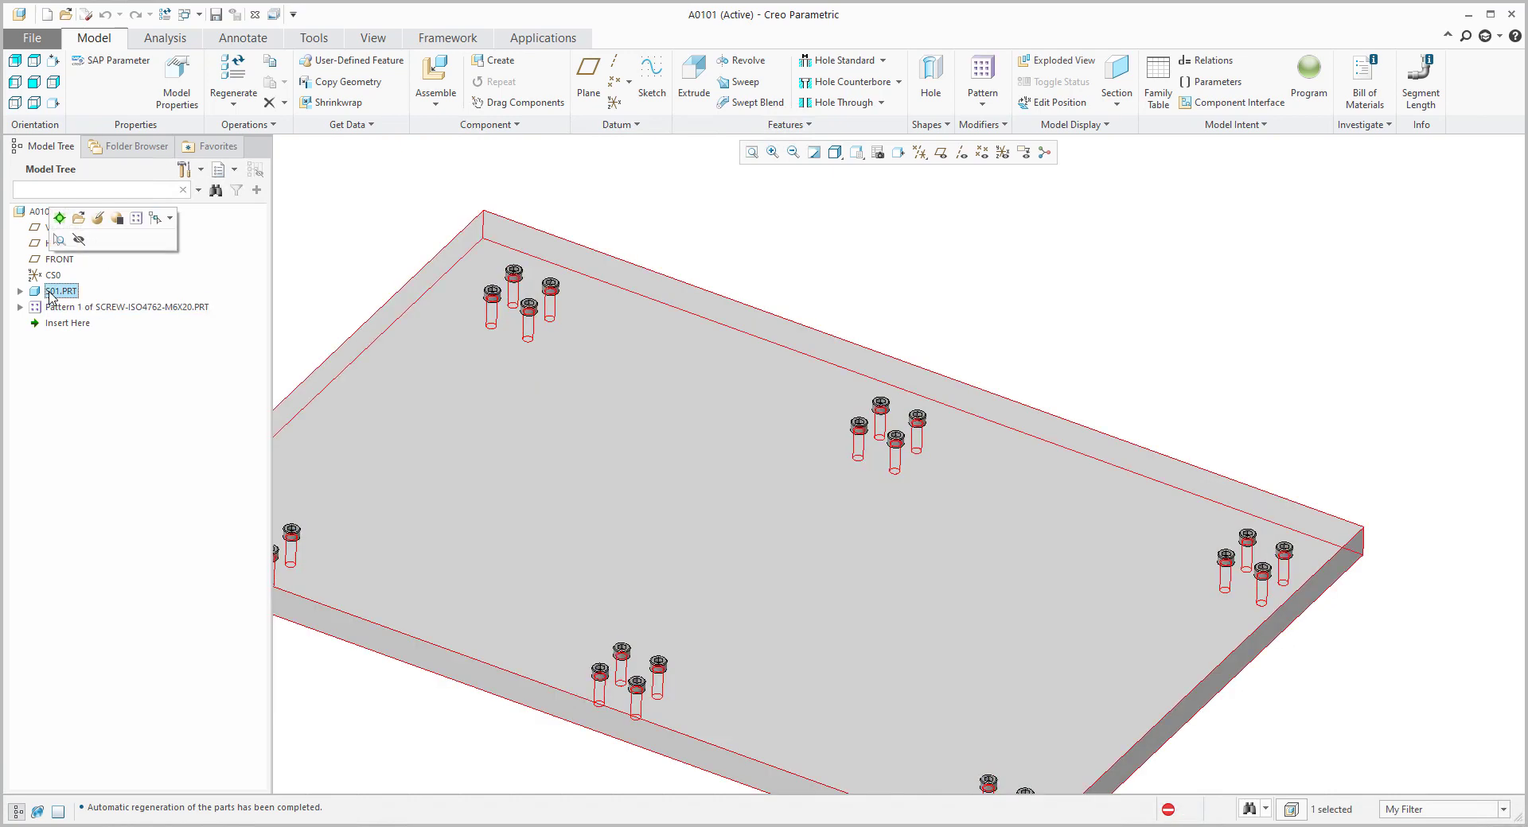
click(923, 246)
key(ctrl+d)
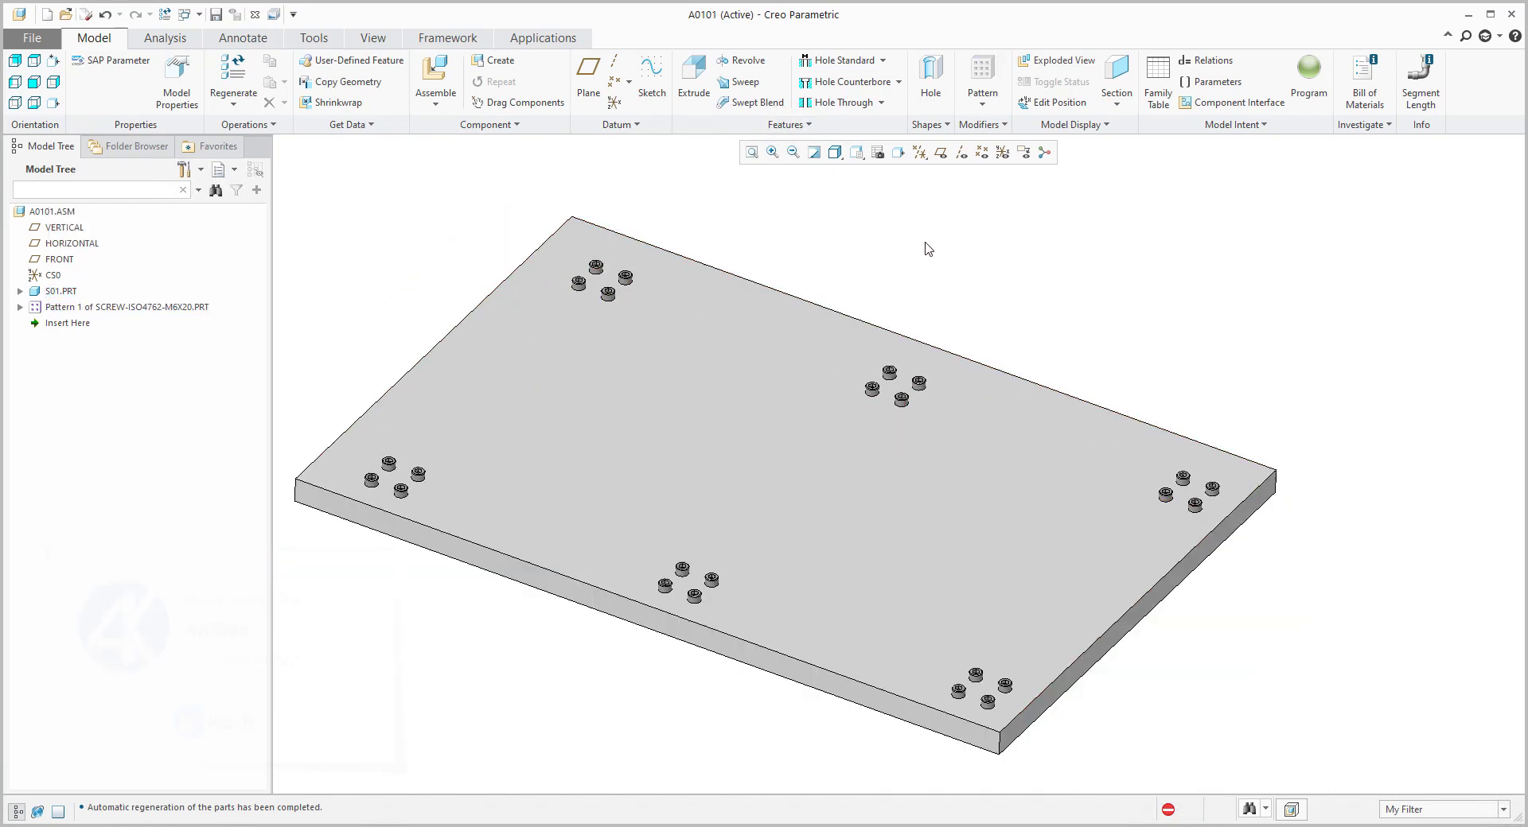